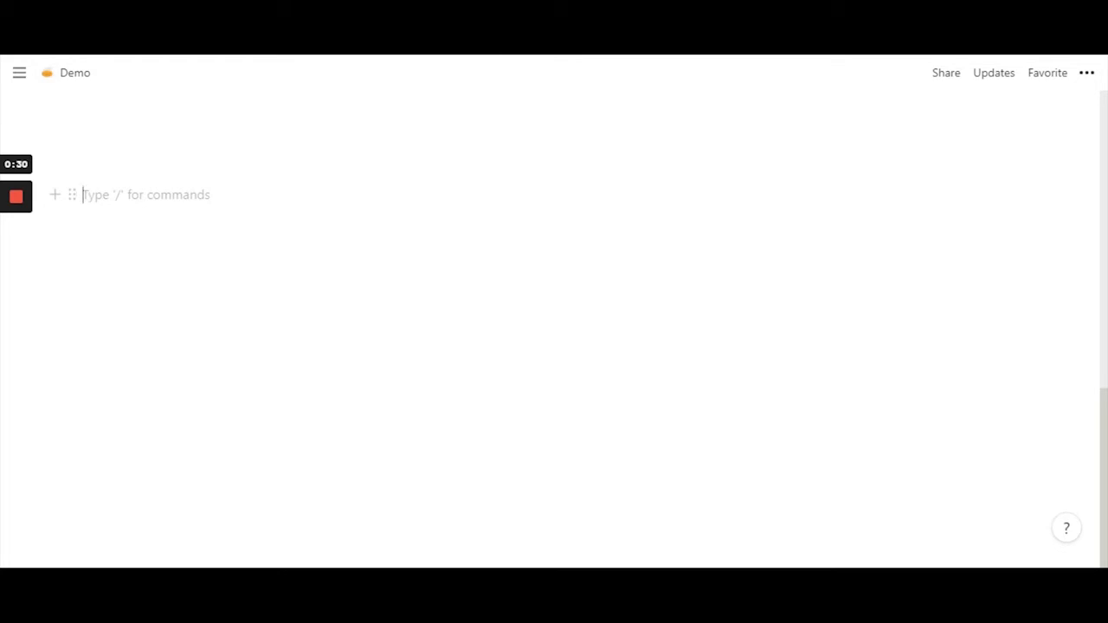
Search the block commands for database blocks and look through the available inline and full-page types.
{"action": "type", "text": "/"}
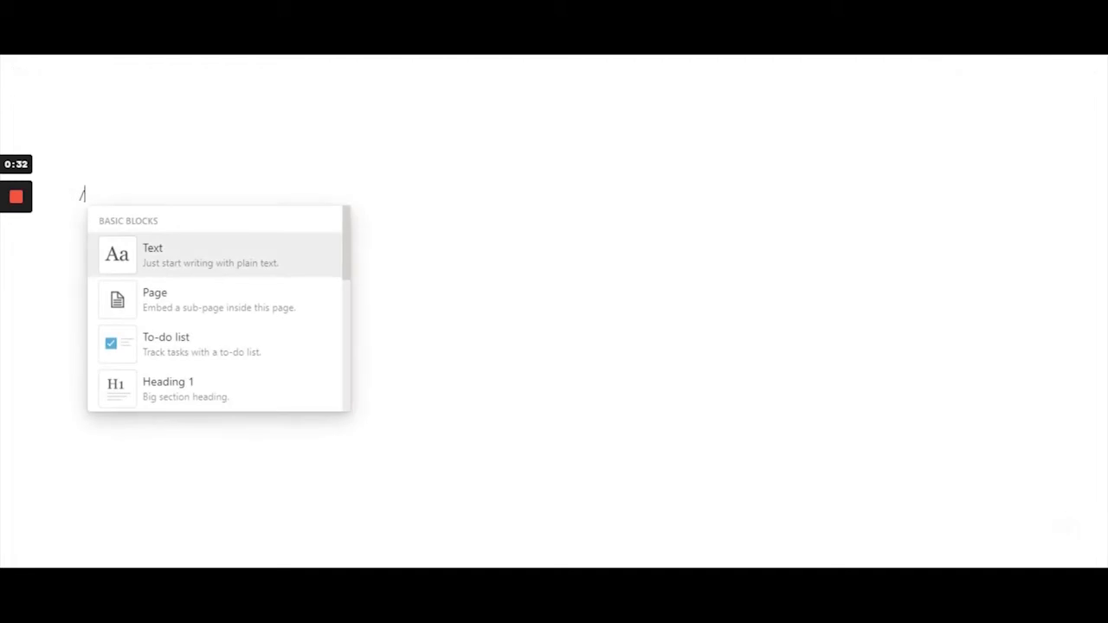
{"action": "type", "text": "dat"}
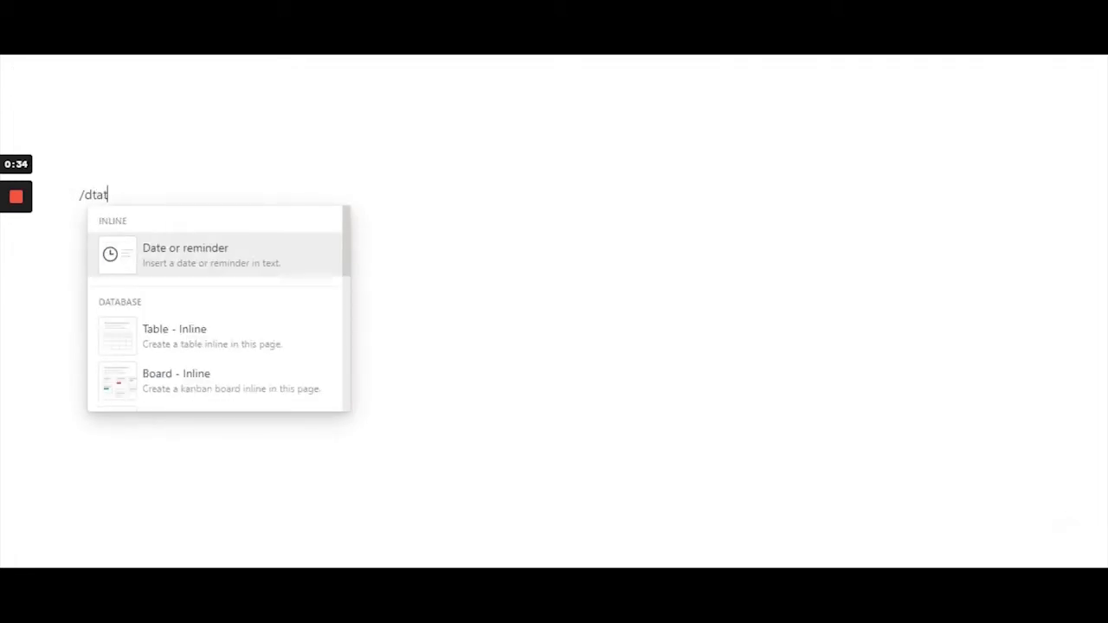
{"action": "type", "text": "ebase"}
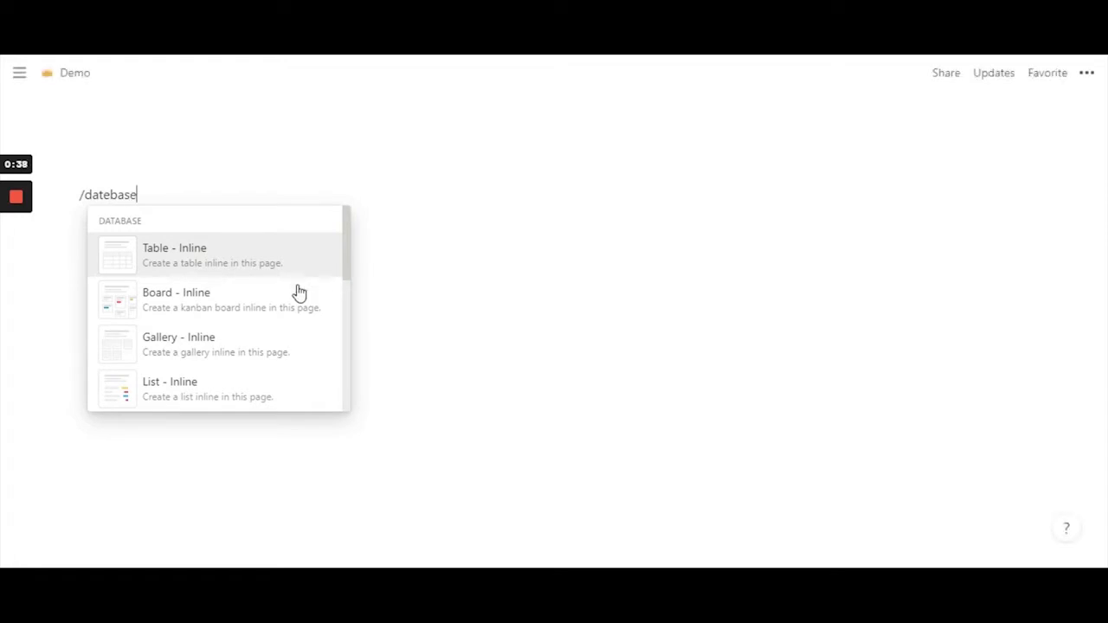
{"action": "scroll", "coordinate": [295, 322], "scroll_direction": "down", "scroll_amount": 3}
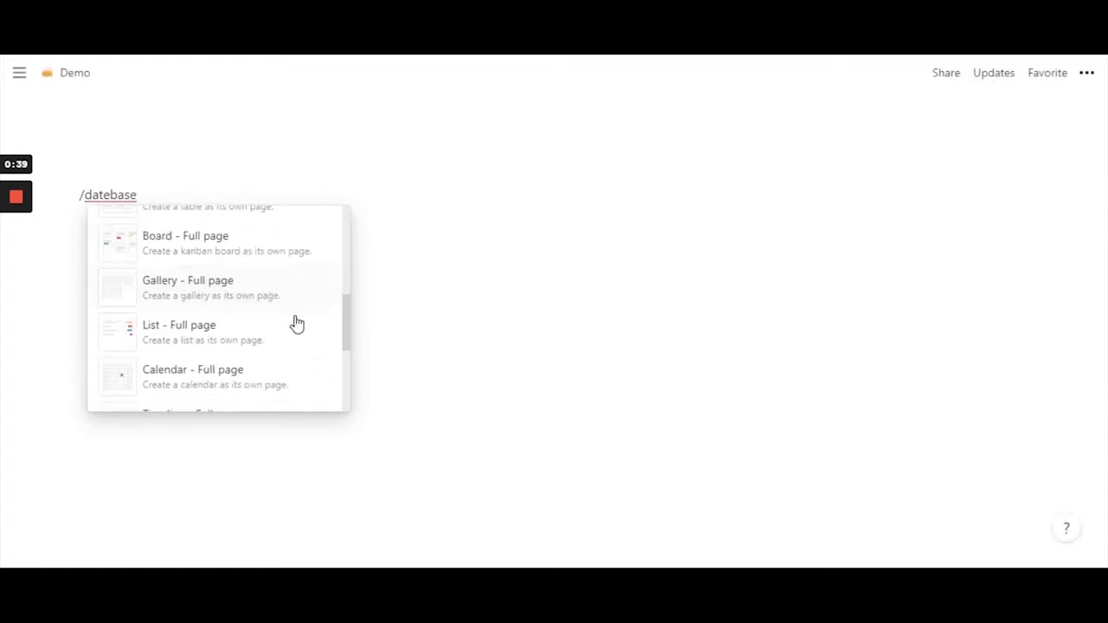
{"action": "scroll", "coordinate": [294, 332], "scroll_direction": "up", "scroll_amount": 3}
Replace the block search with "board" and insert an inline board on the Demo page.
{"action": "key", "text": "BackSpace"}
{"action": "key", "text": "BackSpace"}
{"action": "key", "text": "BackSpace"}
{"action": "key", "text": "BackSpace"}
{"action": "key", "text": "BackSpace"}
{"action": "key", "text": "BackSpace"}
{"action": "key", "text": "BackSpace"}
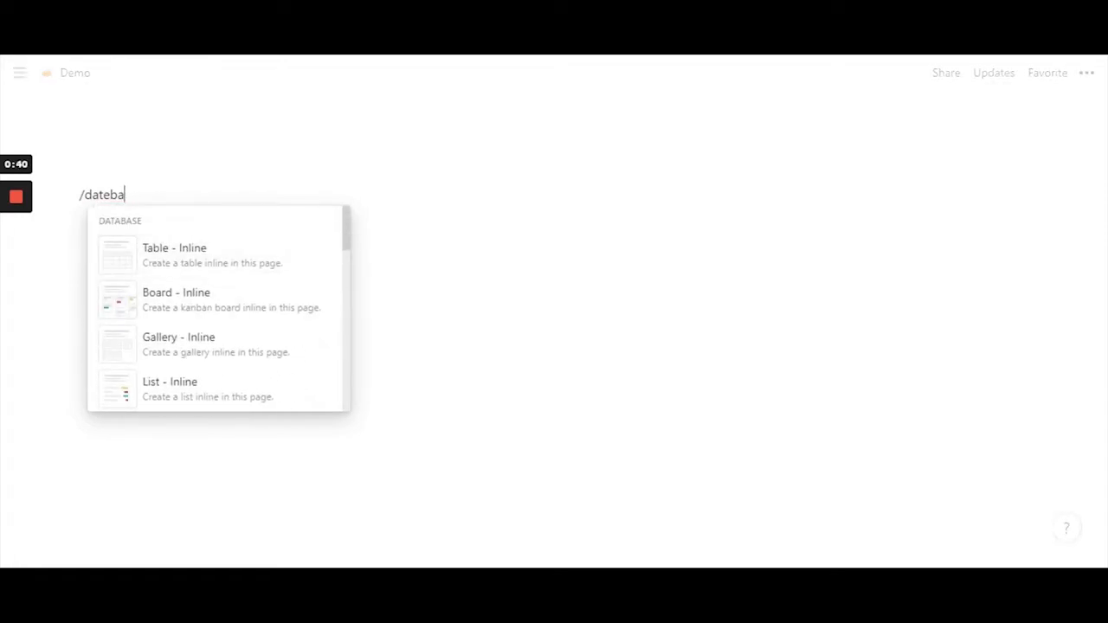
{"action": "key", "text": "BackSpace"}
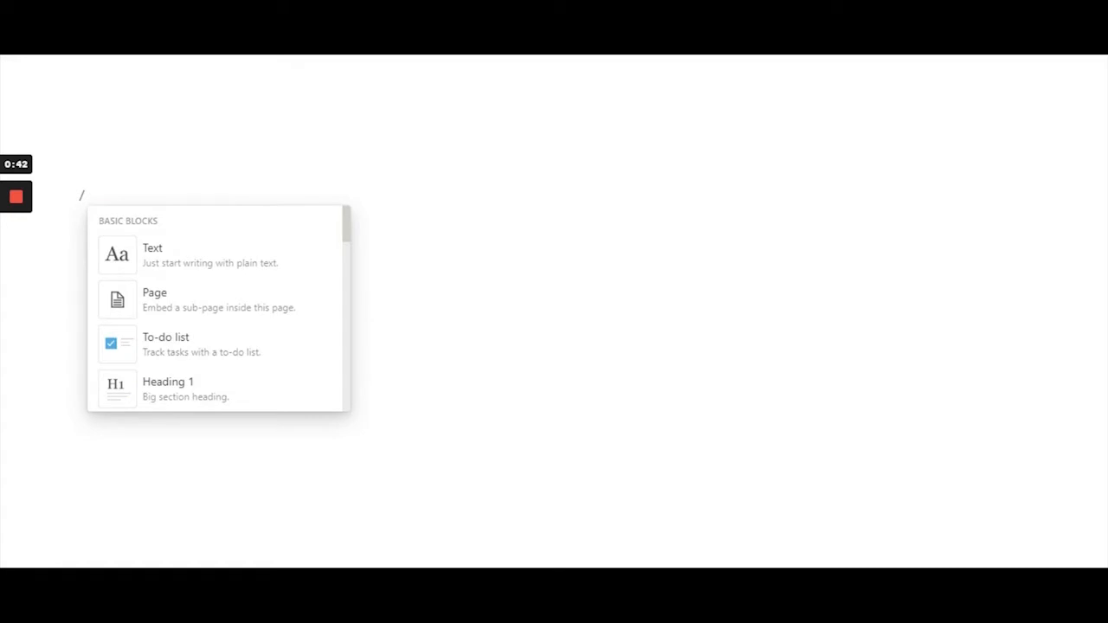
{"action": "type", "text": "board"}
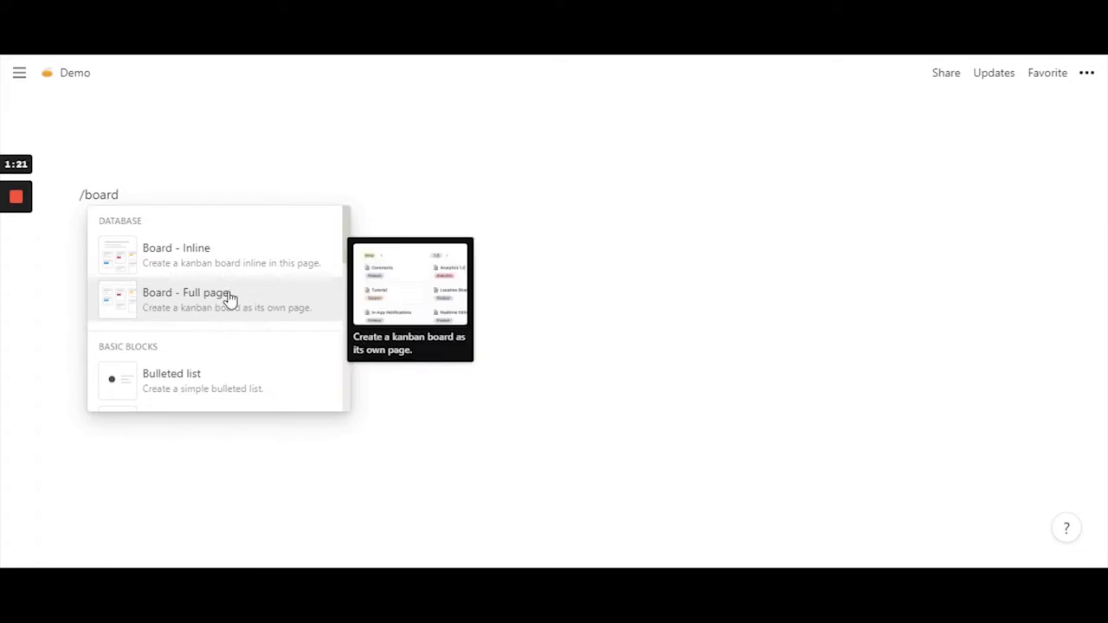
{"action": "left_click", "coordinate": [194, 252]}
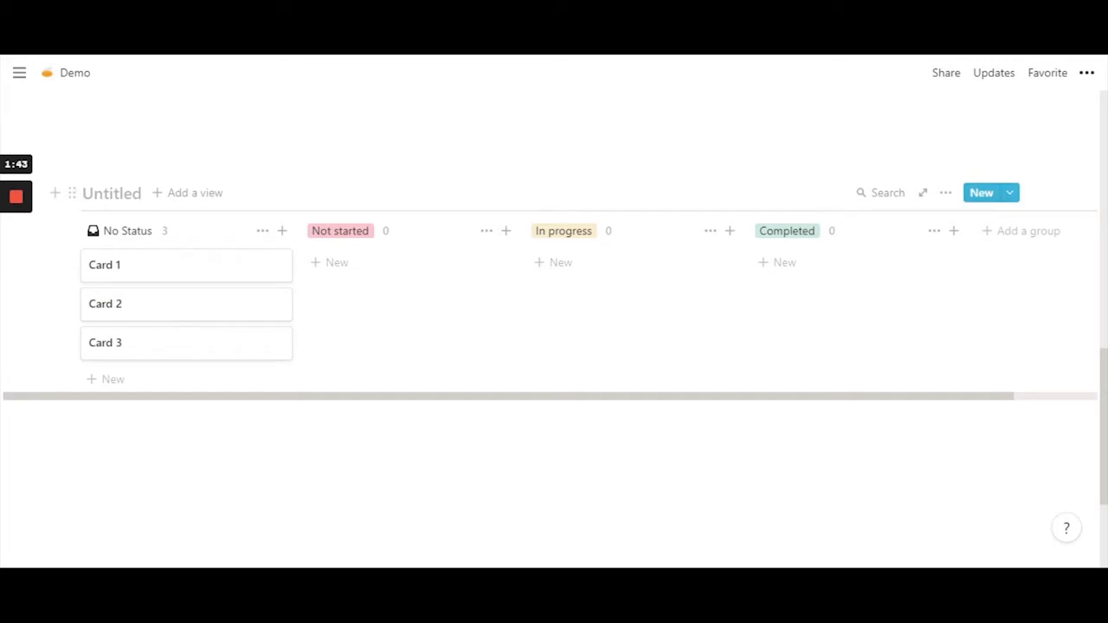
Open the emoji picker in the new board's empty title.
{"action": "right_click", "coordinate": [90, 201]}
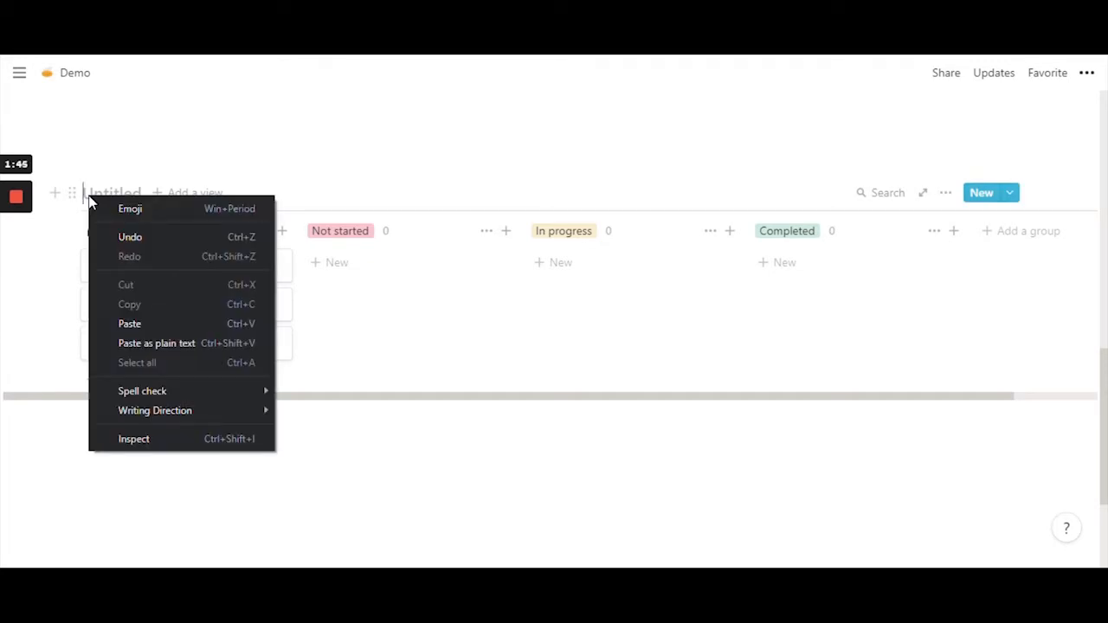
{"action": "left_click", "coordinate": [107, 176]}
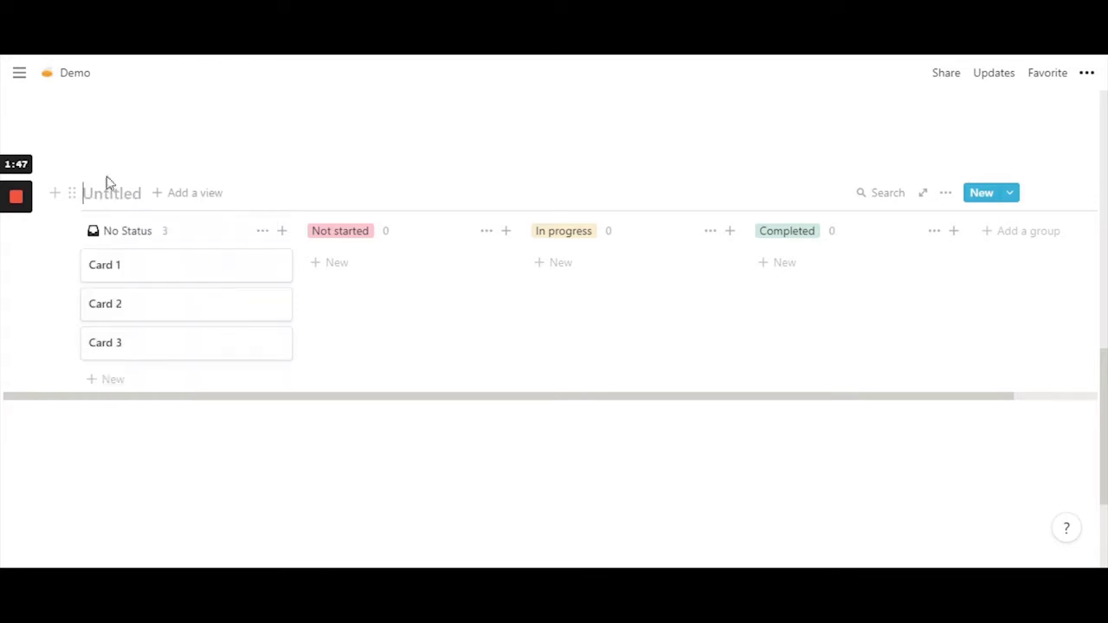
{"action": "left_click", "coordinate": [91, 196]}
{"action": "right_click", "coordinate": [91, 197]}
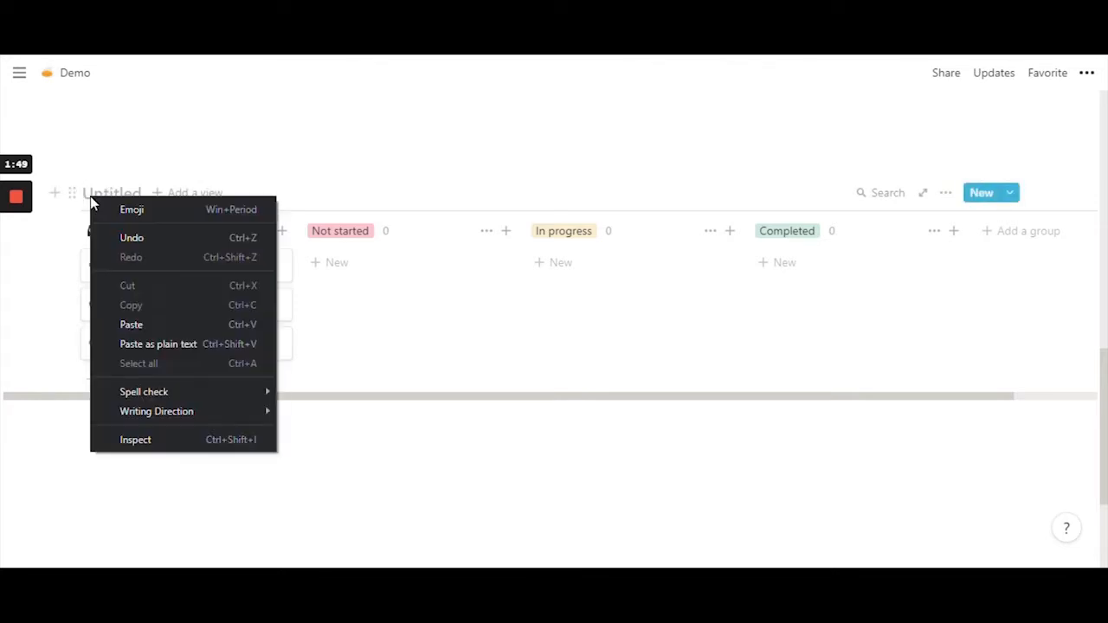
{"action": "left_click", "coordinate": [140, 211]}
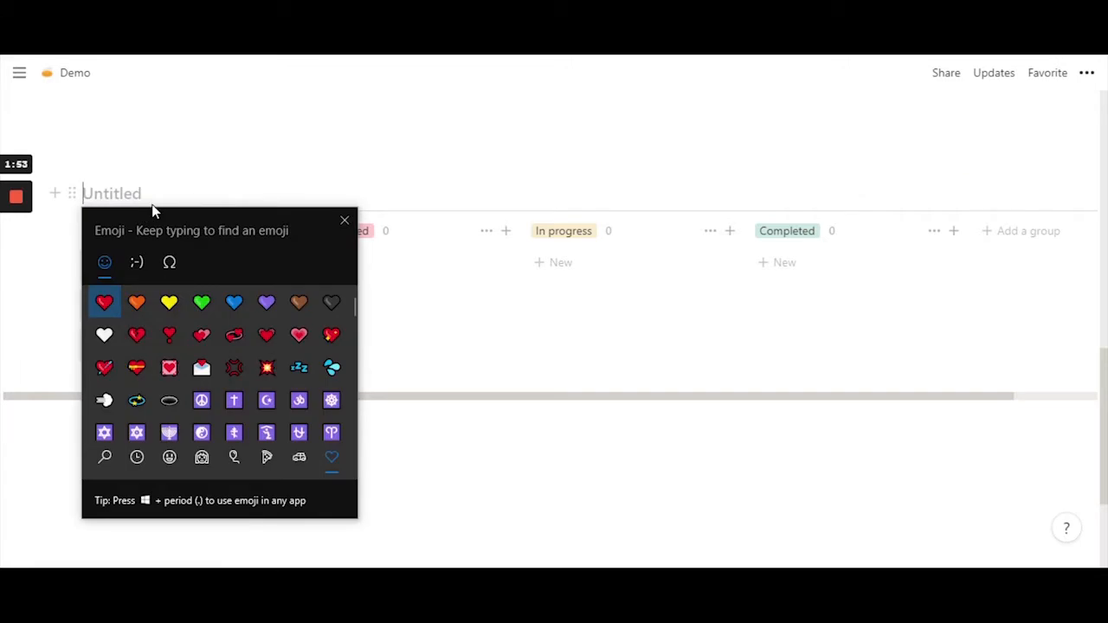
Find an emoji with the search word "tick" and insert the green check mark into the board's title.
{"action": "type", "text": "tas"}
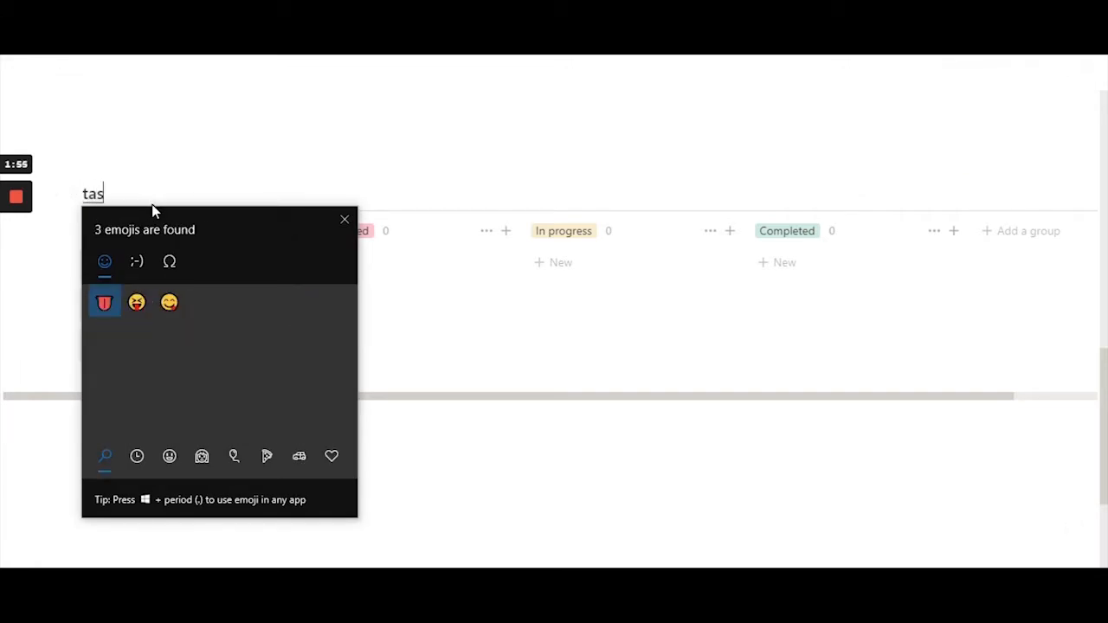
{"action": "type", "text": "j"}
{"action": "key", "text": "BackSpace"}
{"action": "type", "text": "k"}
{"action": "key", "text": "BackSpace"}
{"action": "key", "text": "BackSpace"}
{"action": "key", "text": "BackSpace"}
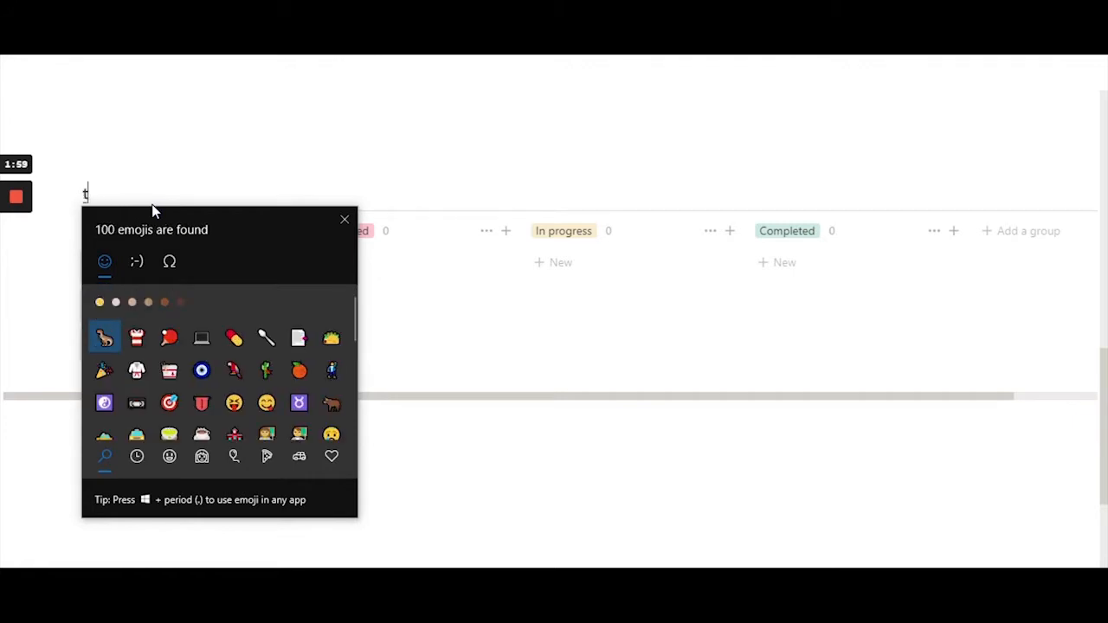
{"action": "type", "text": "ick"}
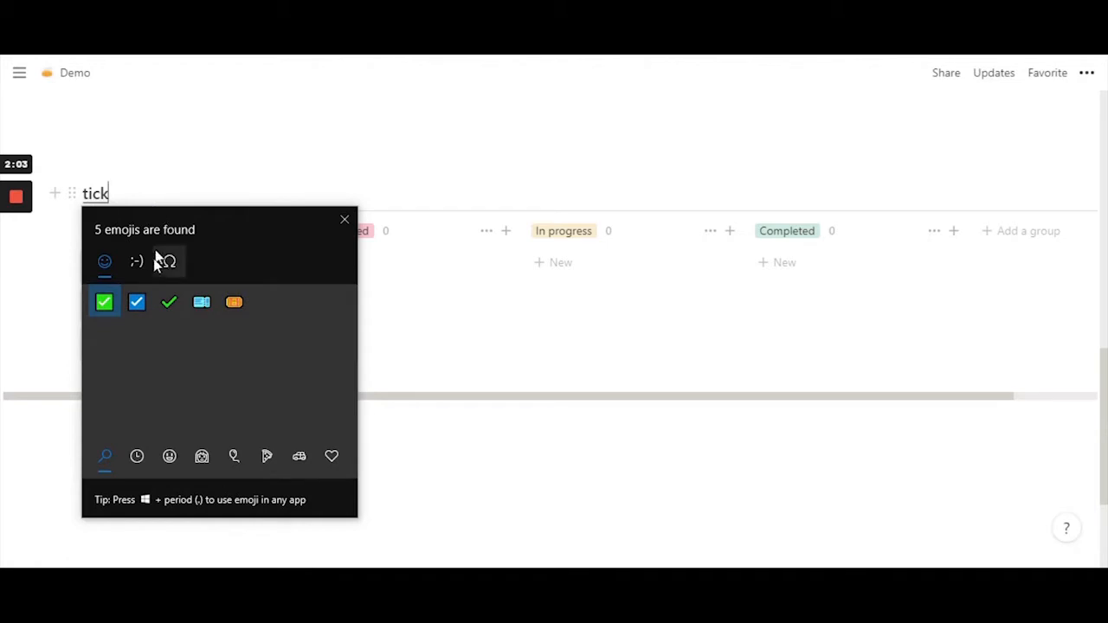
{"action": "left_click", "coordinate": [106, 305]}
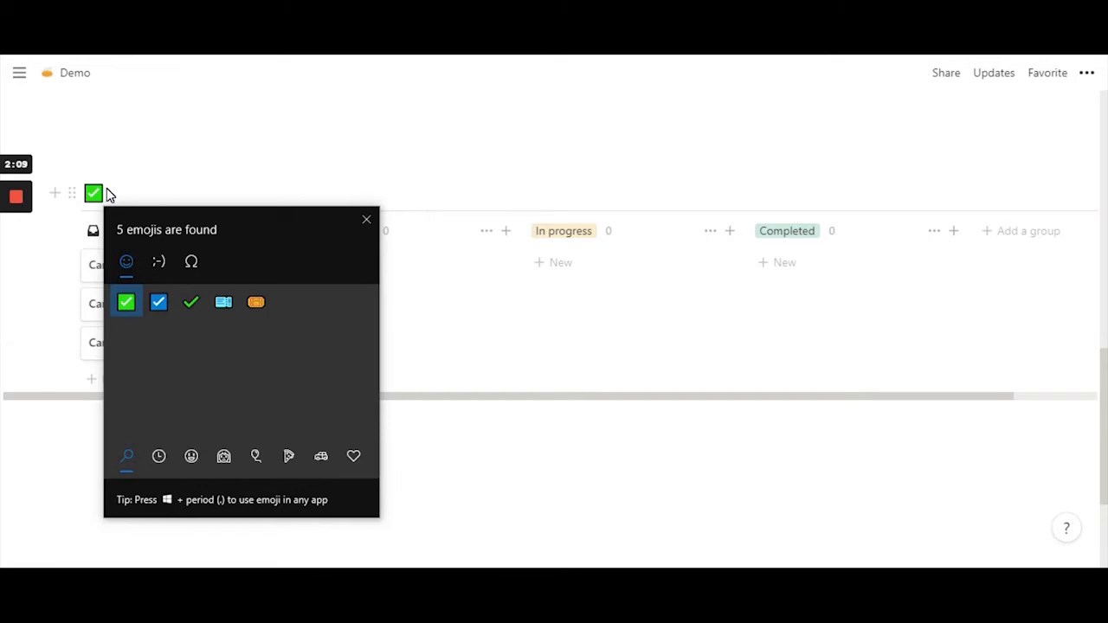
Add TASK after the check mark in the board's title and insert an empty line above the board.
{"action": "type", "text": "T"}
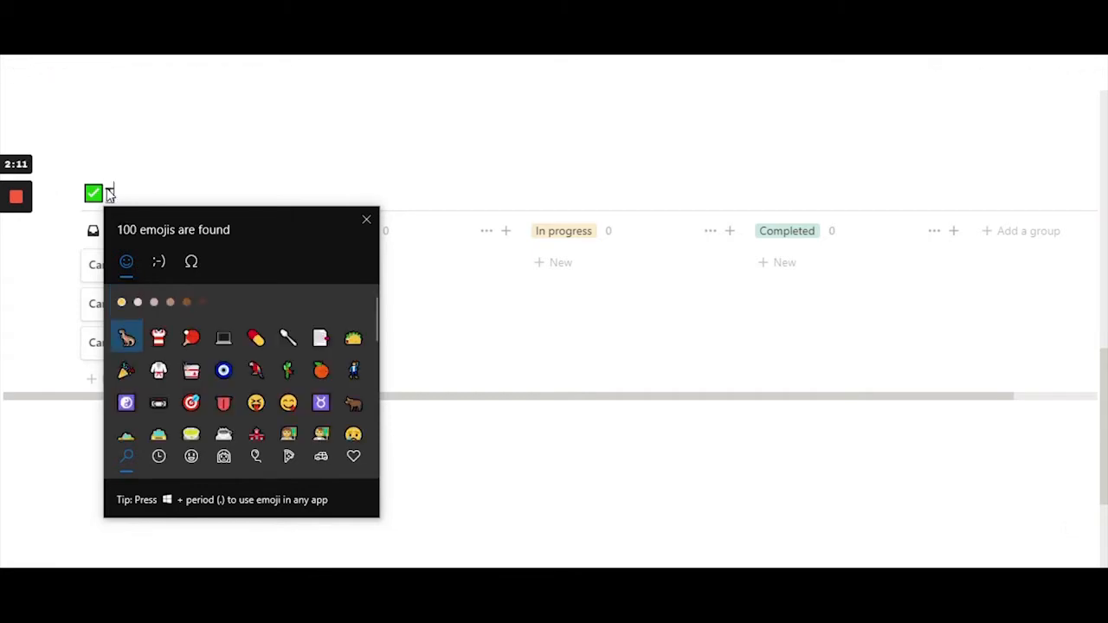
{"action": "type", "text": "ASK"}
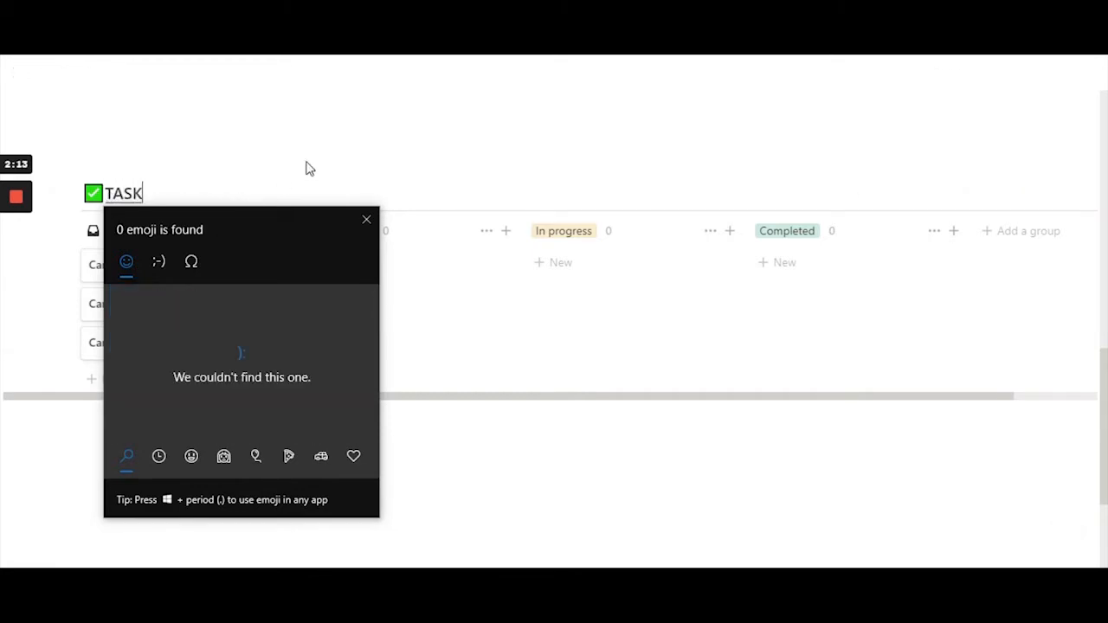
{"action": "left_click", "coordinate": [310, 168]}
{"action": "left_click", "coordinate": [83, 110]}
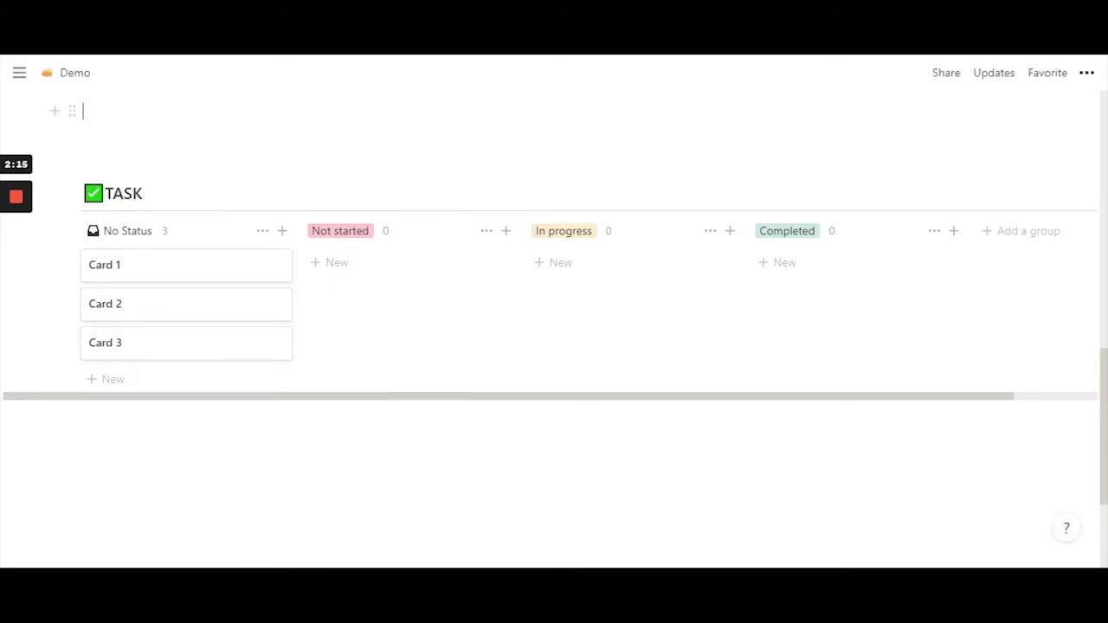
{"action": "key", "text": "Return"}
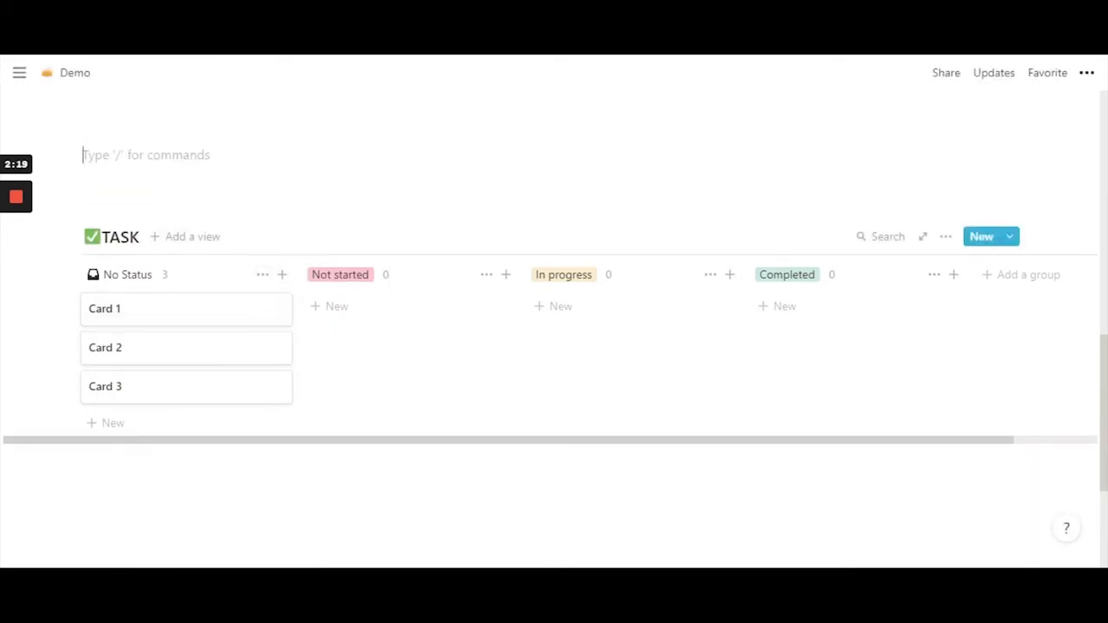
Hide the No Status column of the TASK board.
{"action": "left_click", "coordinate": [262, 276]}
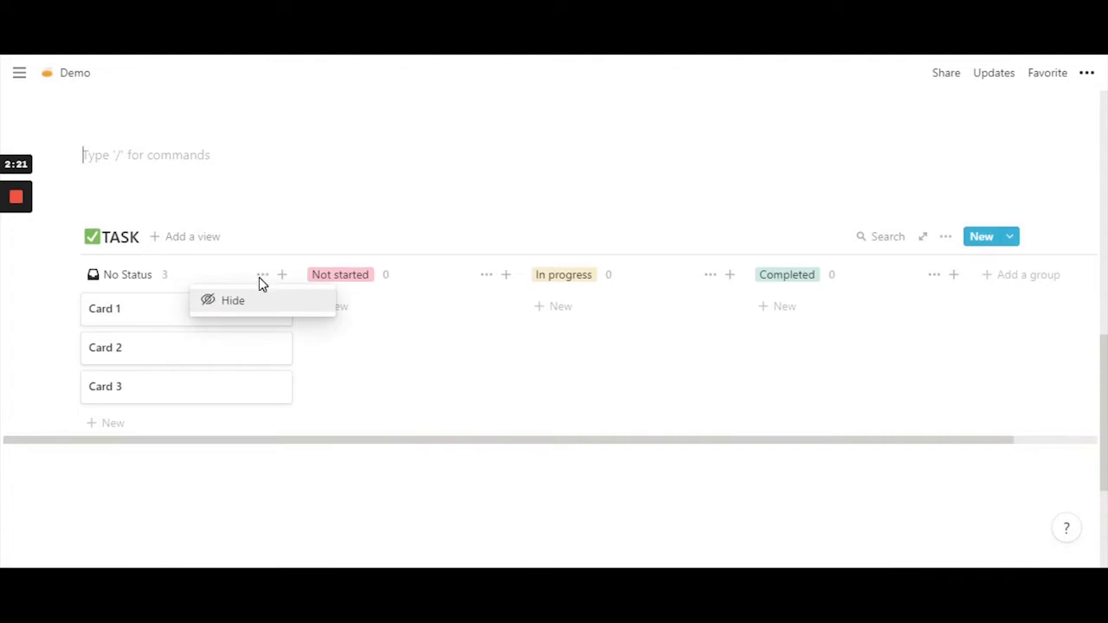
{"action": "left_click", "coordinate": [263, 276]}
{"action": "left_click", "coordinate": [262, 276]}
{"action": "left_click", "coordinate": [234, 303]}
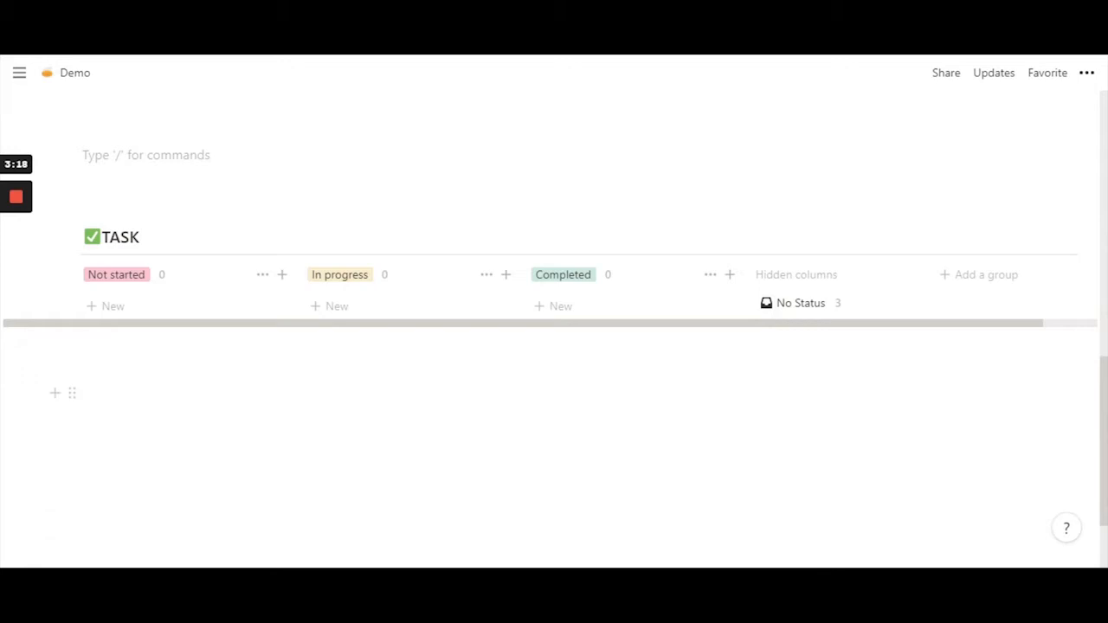
Clear the name of the Not started column in the TASK board.
{"action": "left_click", "coordinate": [111, 275]}
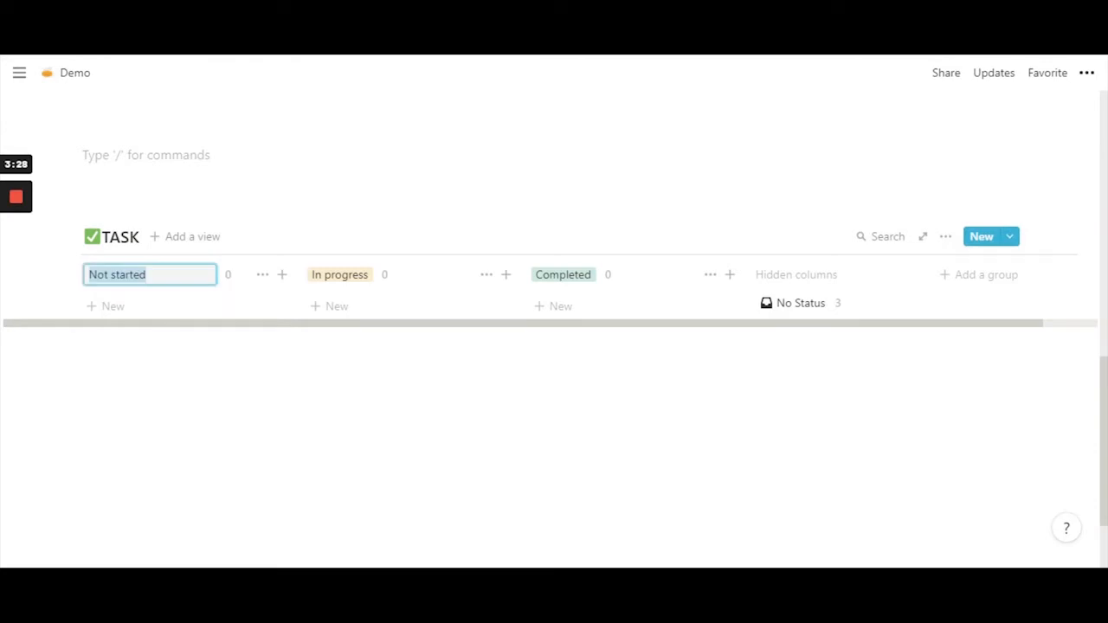
{"action": "left_click", "coordinate": [148, 274]}
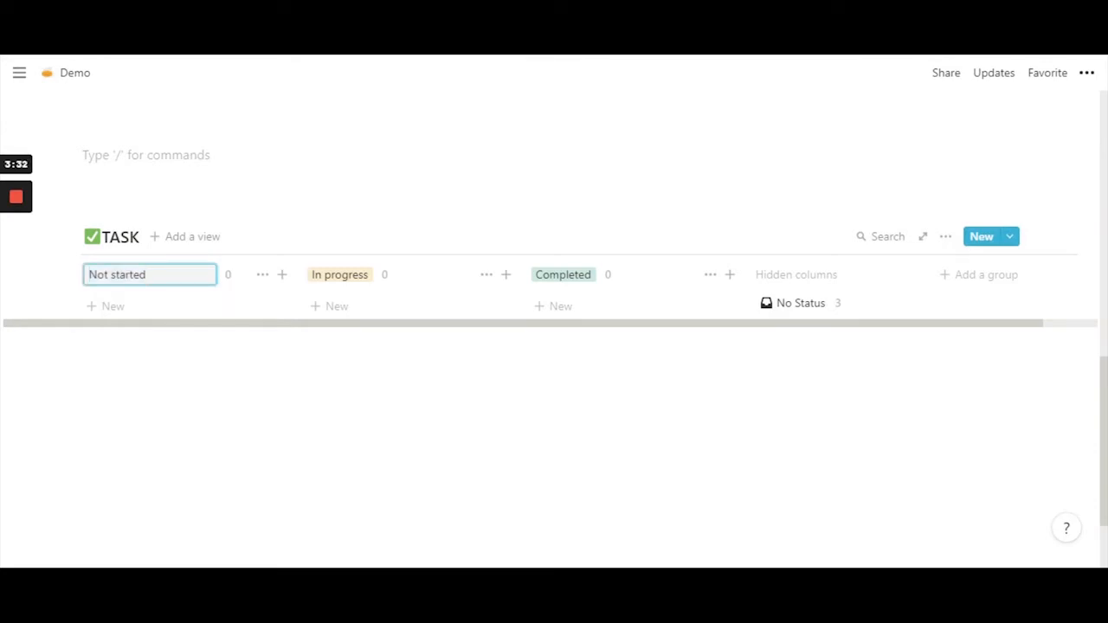
{"action": "key", "text": "BackSpace"}
{"action": "key", "text": "BackSpace"}
{"action": "key", "text": "BackSpace"}
{"action": "key", "text": "BackSpace"}
{"action": "key", "text": "BackSpace"}
{"action": "key", "text": "BackSpace"}
{"action": "key", "text": "BackSpace"}
{"action": "key", "text": "BackSpace"}
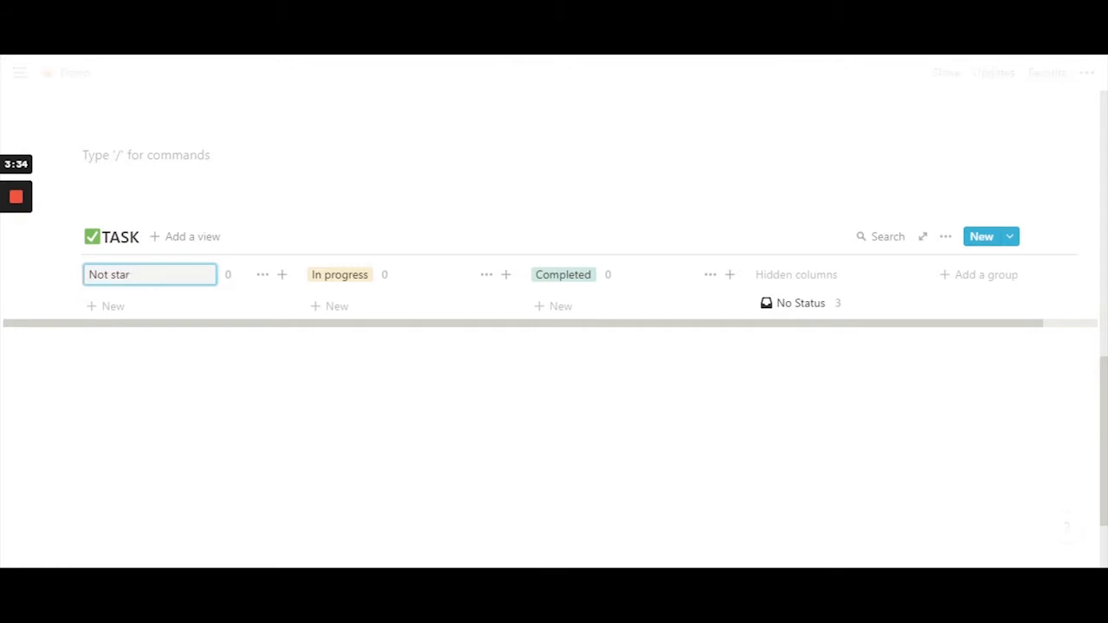
{"action": "key", "text": "BackSpace"}
{"action": "right_click", "coordinate": [189, 277]}
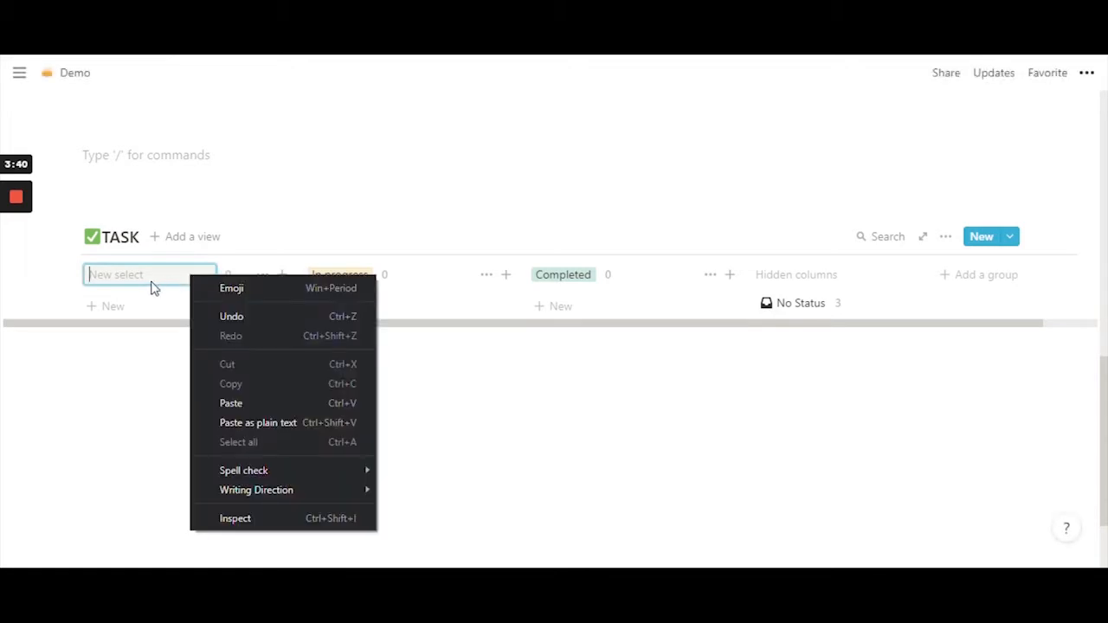
{"action": "left_click", "coordinate": [150, 282]}
{"action": "right_click", "coordinate": [150, 282]}
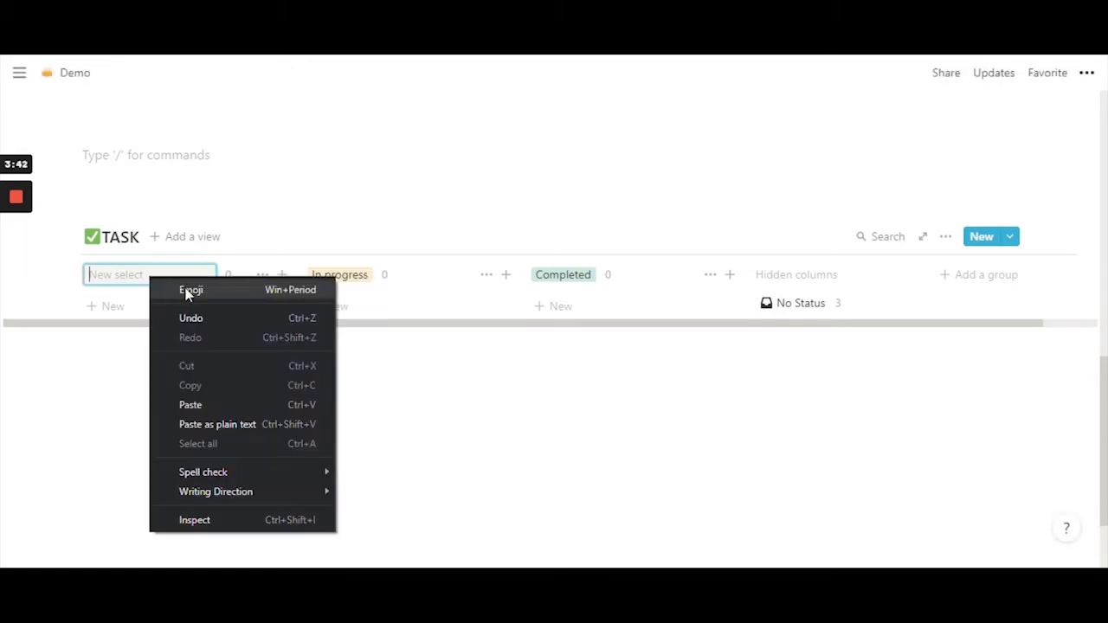
{"action": "key", "text": "Escape"}
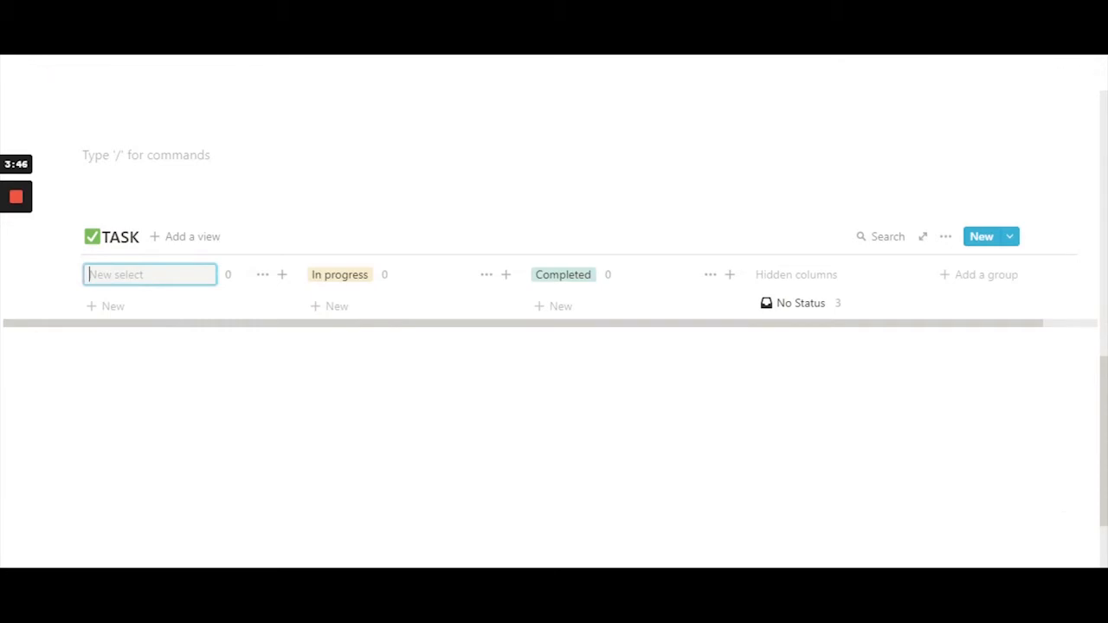
Name the board's first column TO DO.
{"action": "type", "text": "TO DO"}
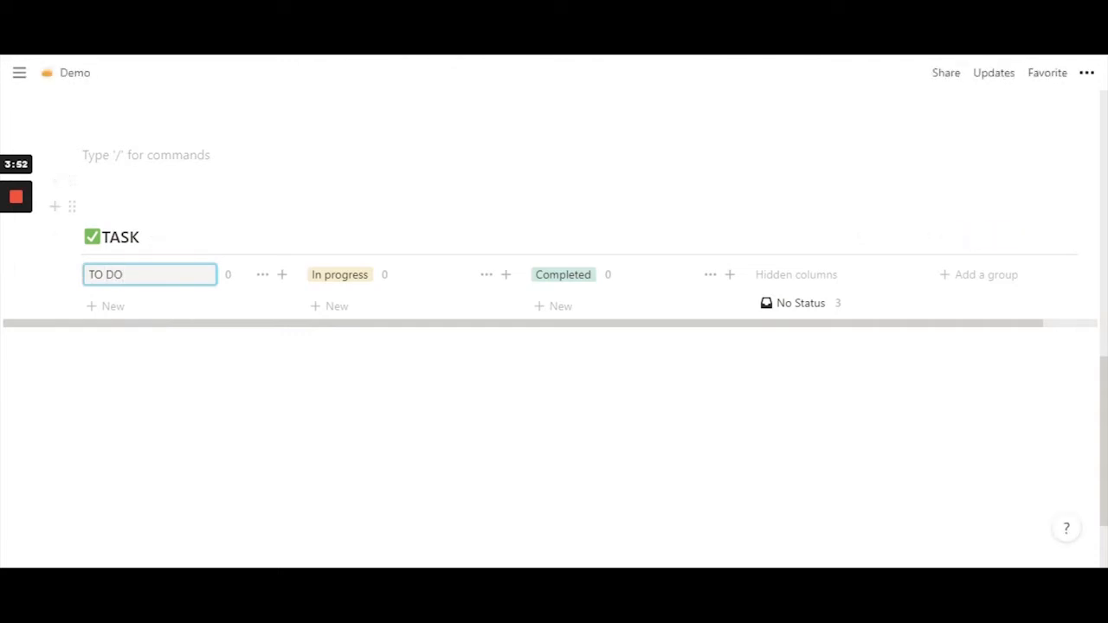
{"action": "key", "text": "Return"}
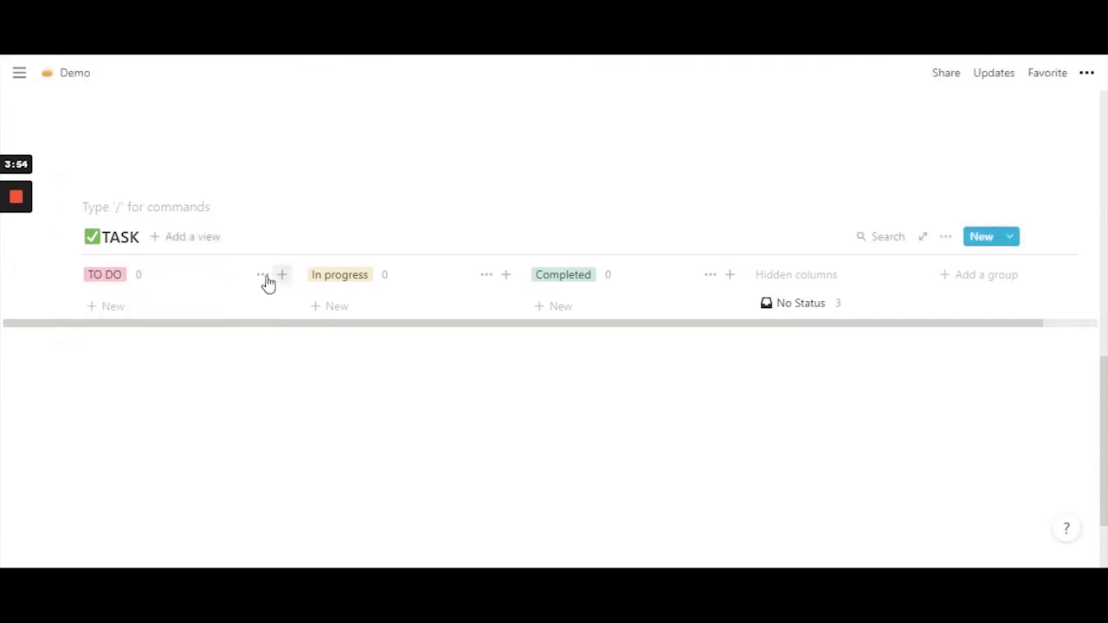
Set the color of the TO DO column to Purple.
{"action": "left_click", "coordinate": [262, 275]}
{"action": "key", "text": "Escape"}
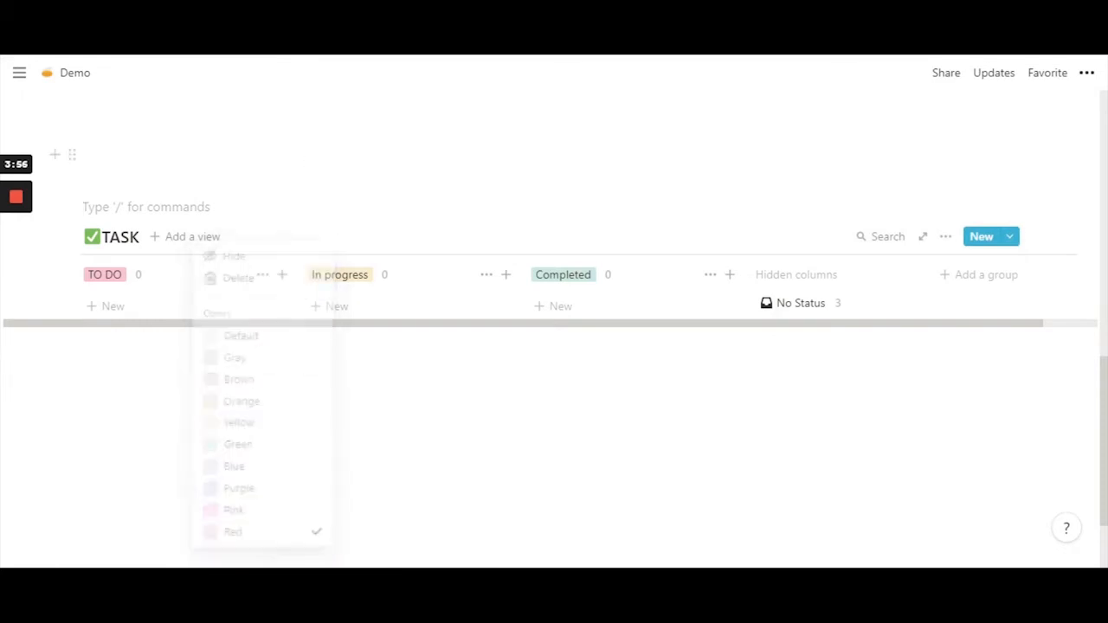
{"action": "left_click", "coordinate": [264, 277]}
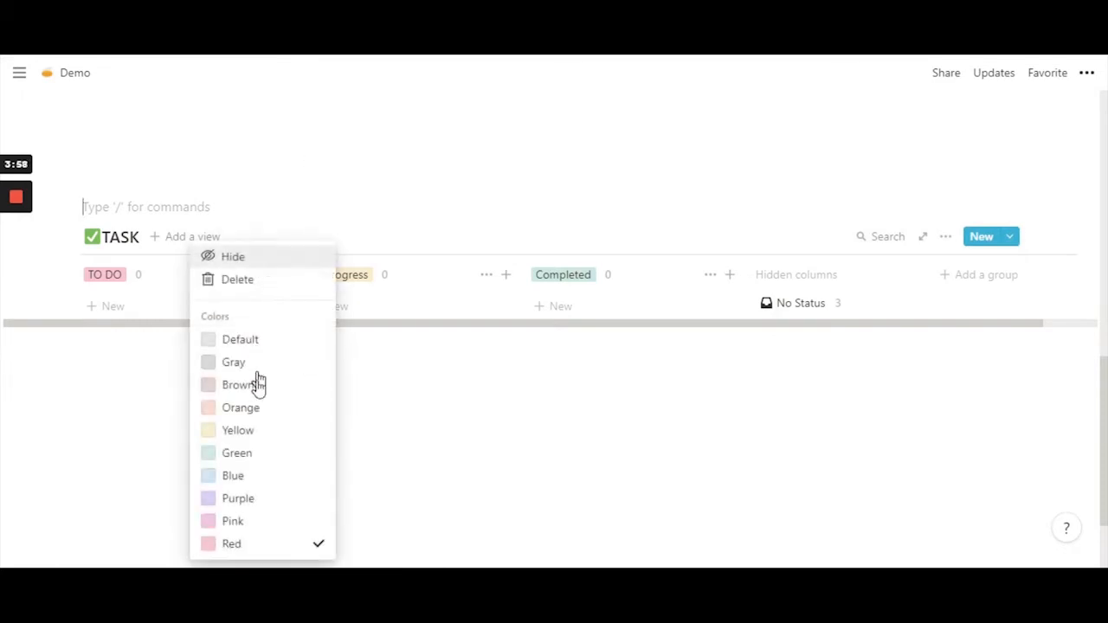
{"action": "left_click", "coordinate": [261, 506]}
{"action": "left_click", "coordinate": [459, 373]}
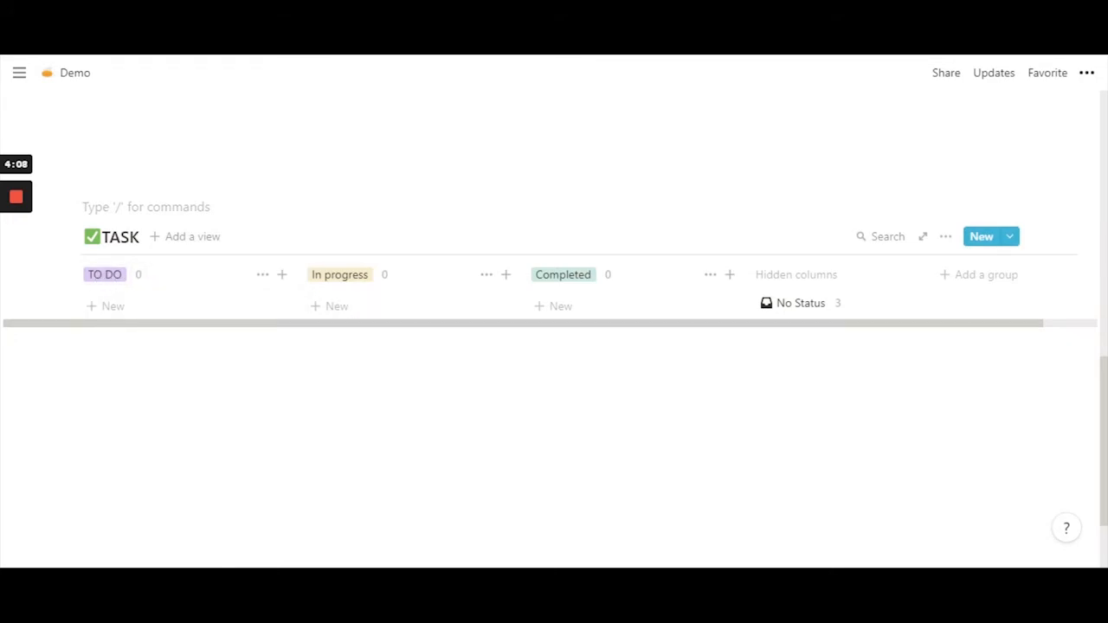
Rename the In progress column of the TASK board to DOING and set its color to Blue.
{"action": "left_click", "coordinate": [358, 286]}
{"action": "left_click", "coordinate": [372, 275]}
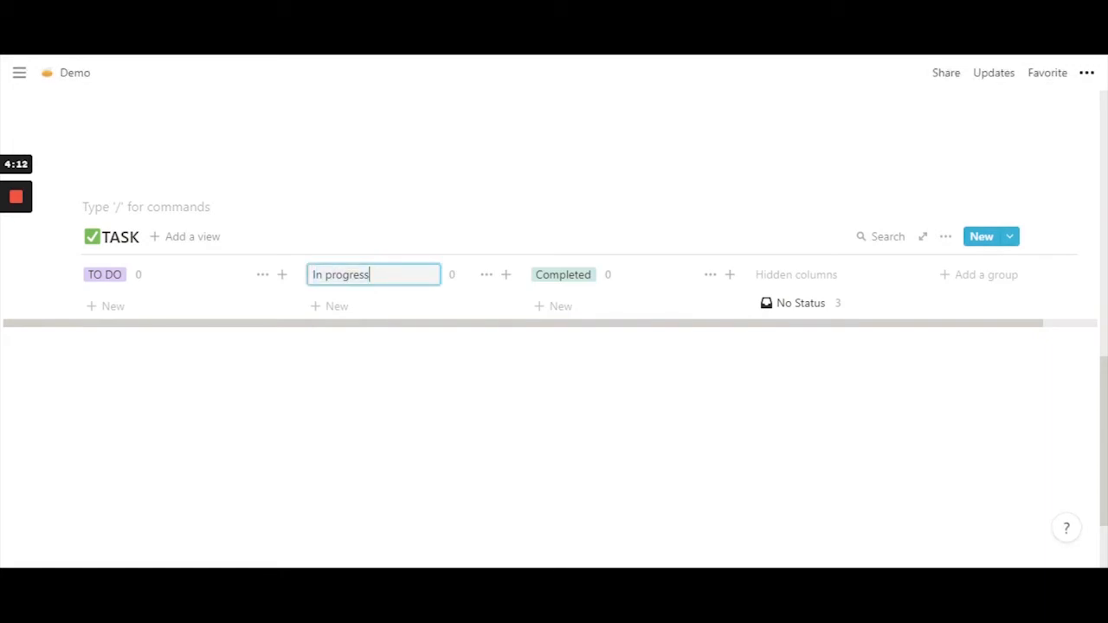
{"action": "left_click_drag", "start_coordinate": [373, 276], "coordinate": [312, 275]}
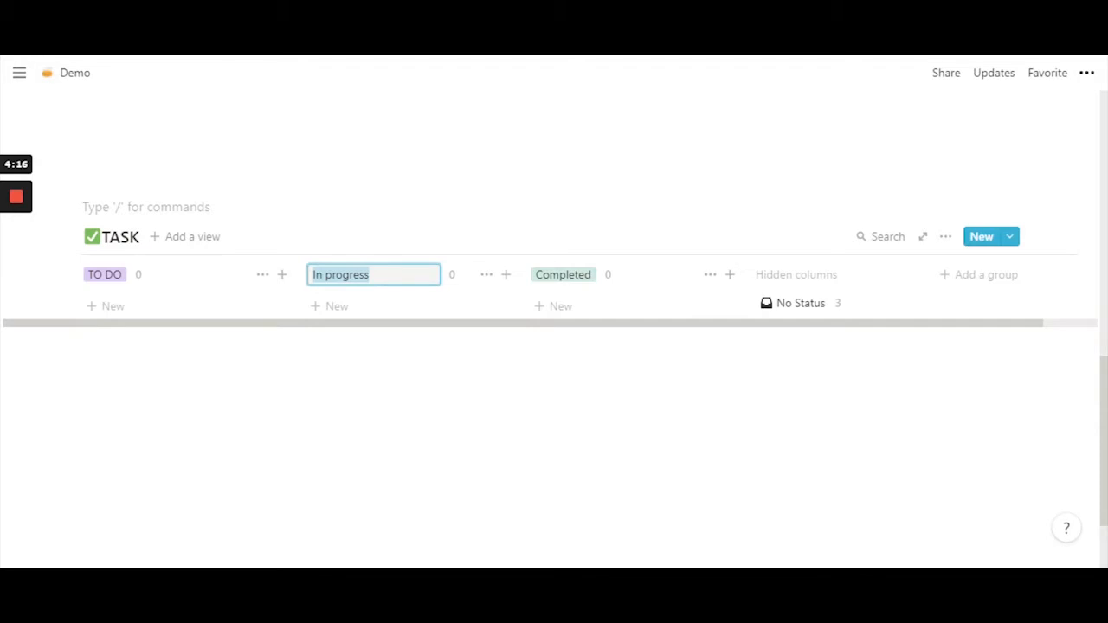
{"action": "type", "text": "DOING"}
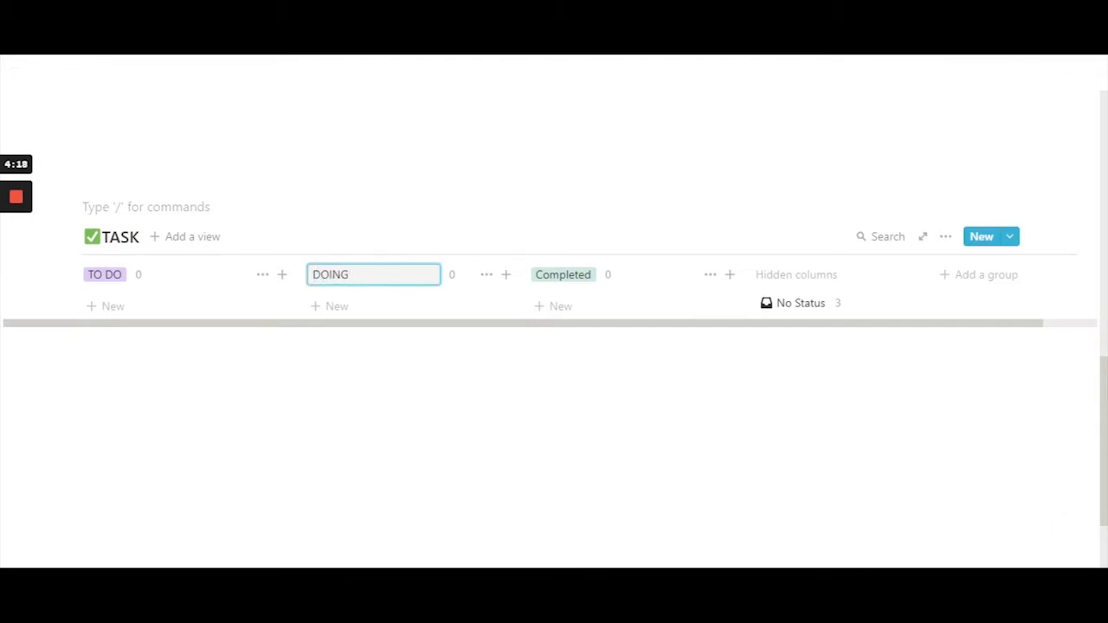
{"action": "key", "text": "Return"}
{"action": "left_click", "coordinate": [485, 277]}
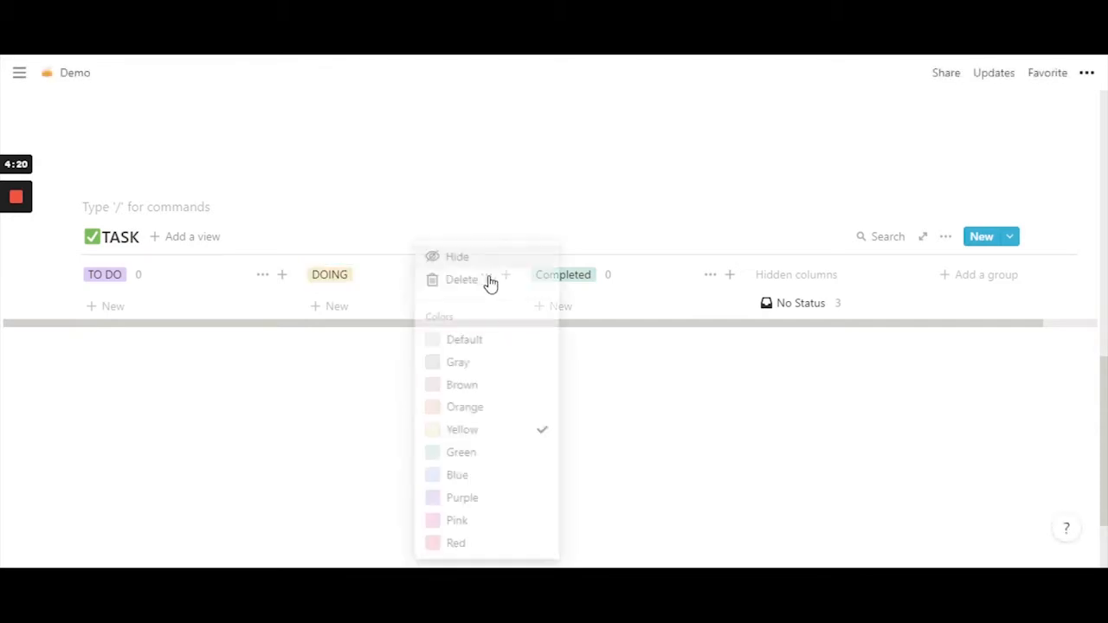
{"action": "left_click", "coordinate": [495, 477]}
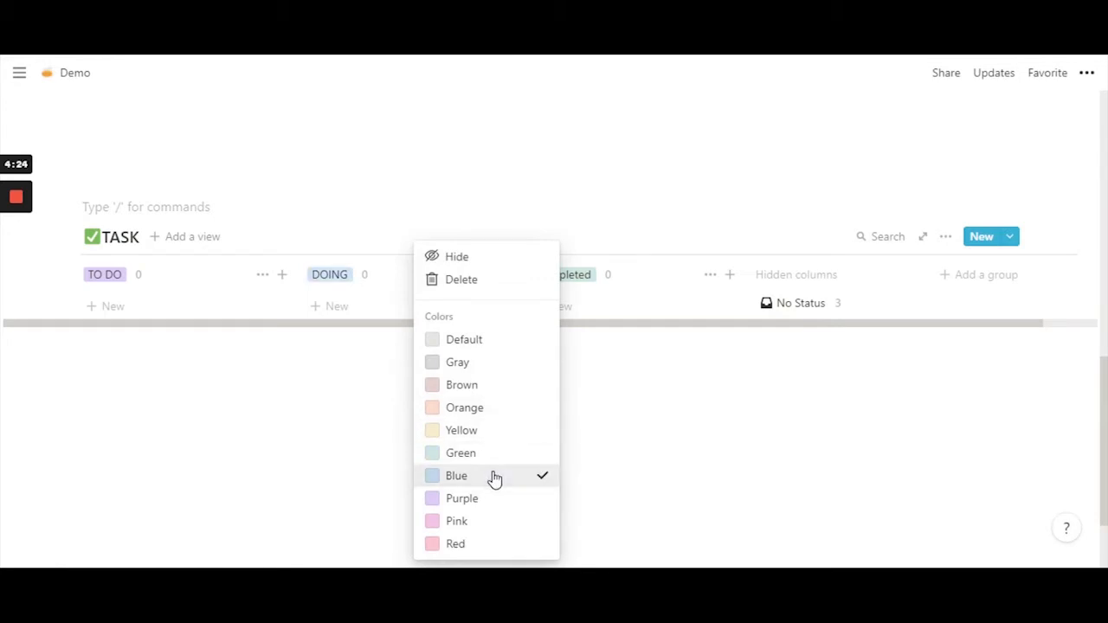
{"action": "left_click", "coordinate": [767, 383]}
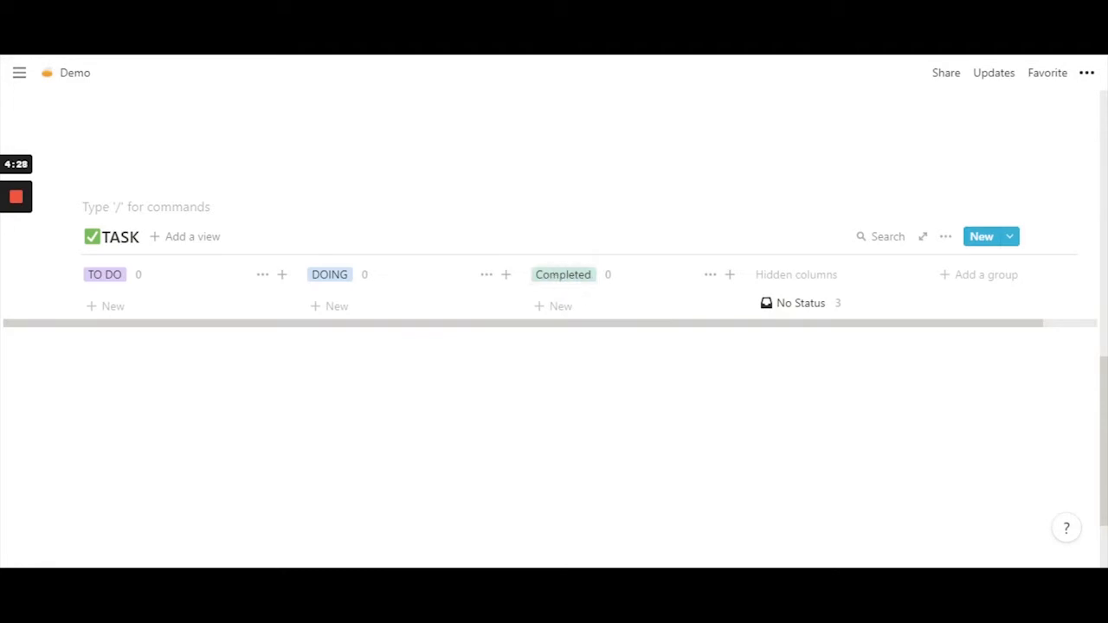
Rename the Completed column of the TASK board to VOILA! DONE and set its color to Yellow.
{"action": "left_click", "coordinate": [558, 276]}
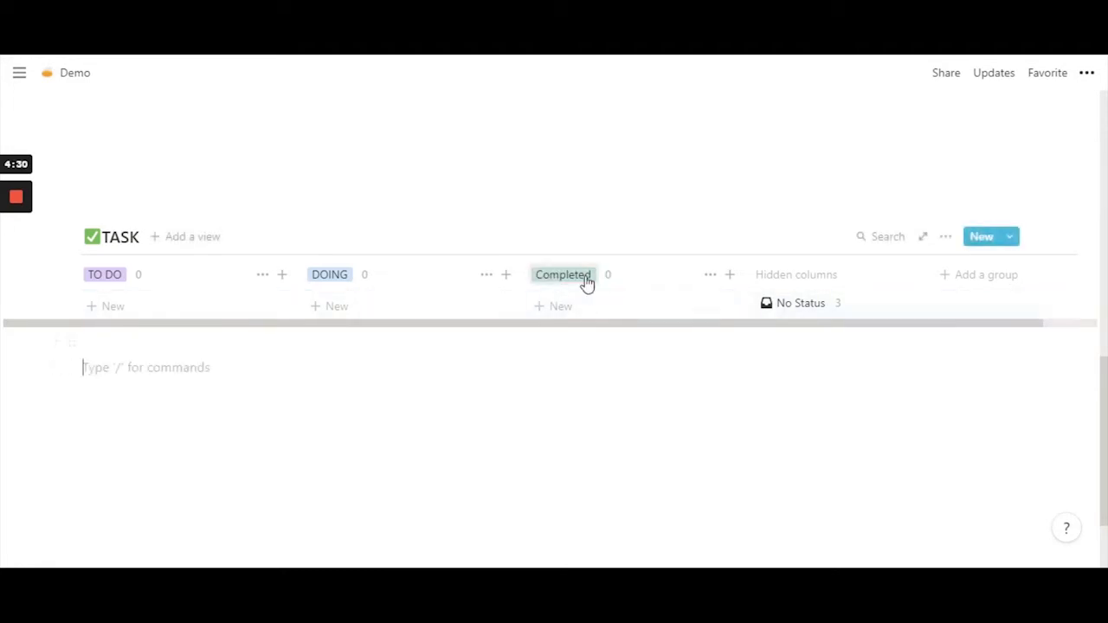
{"action": "type", "text": "VOILA! DONE"}
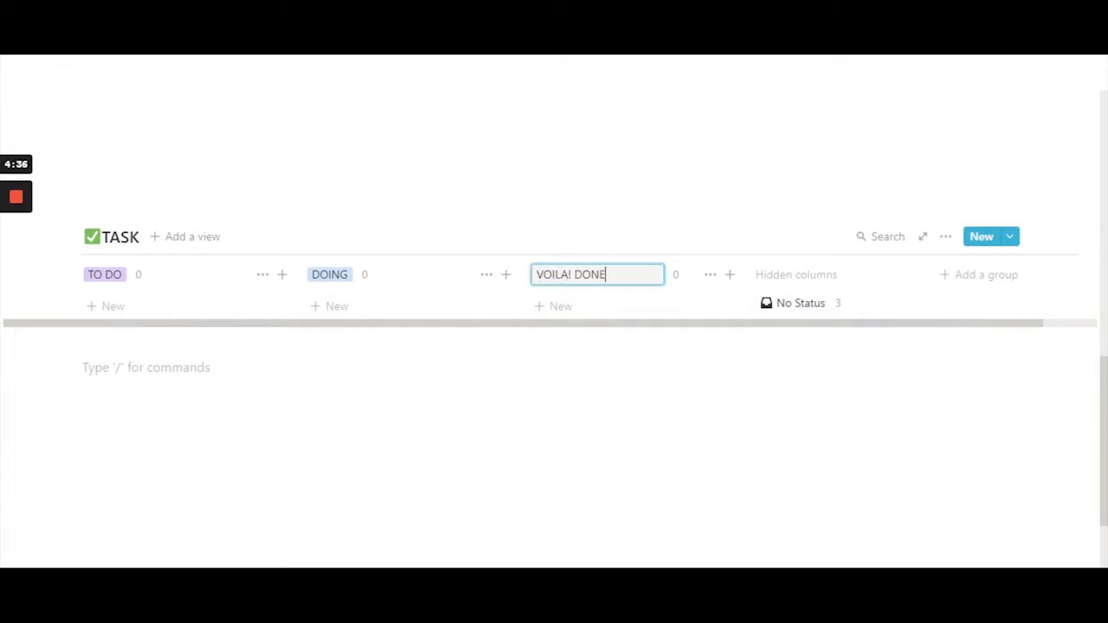
{"action": "key", "text": "Return"}
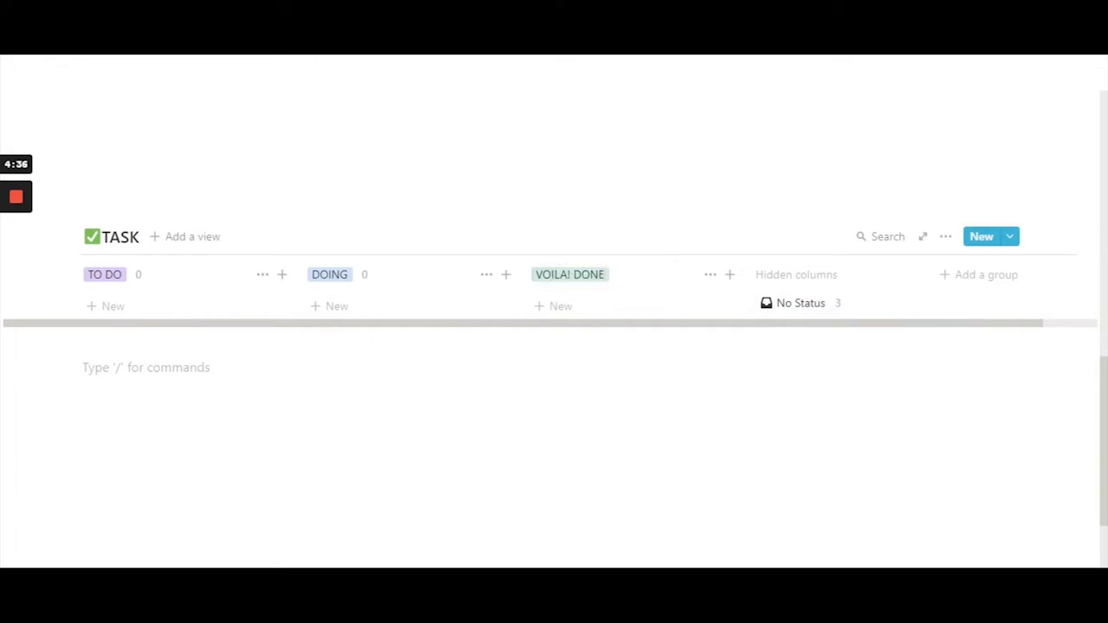
{"action": "left_click", "coordinate": [718, 281]}
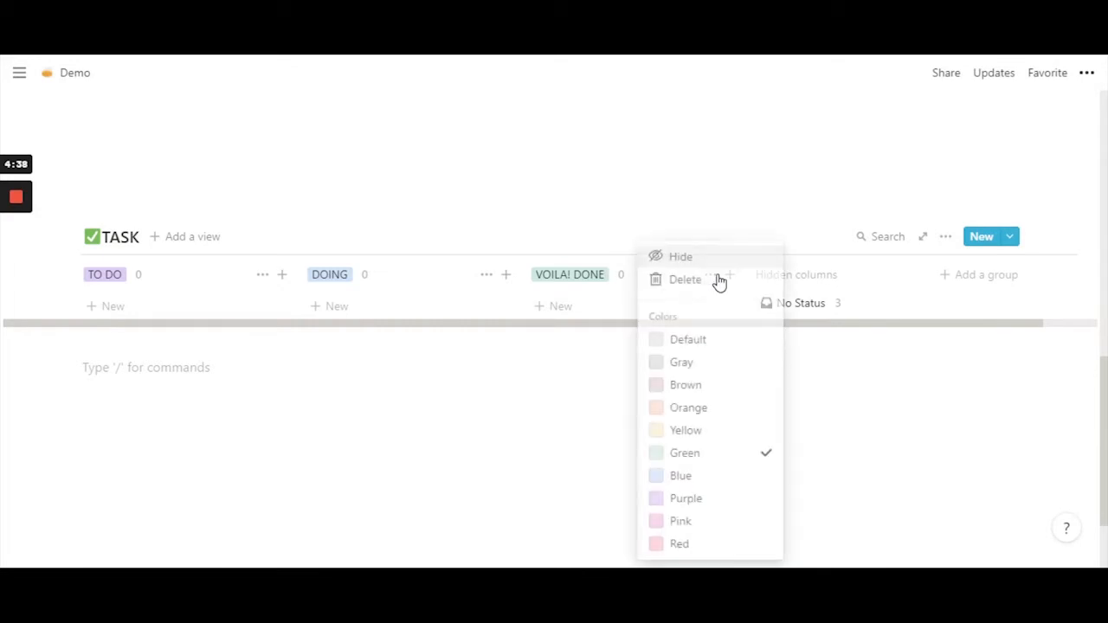
{"action": "left_click", "coordinate": [712, 437]}
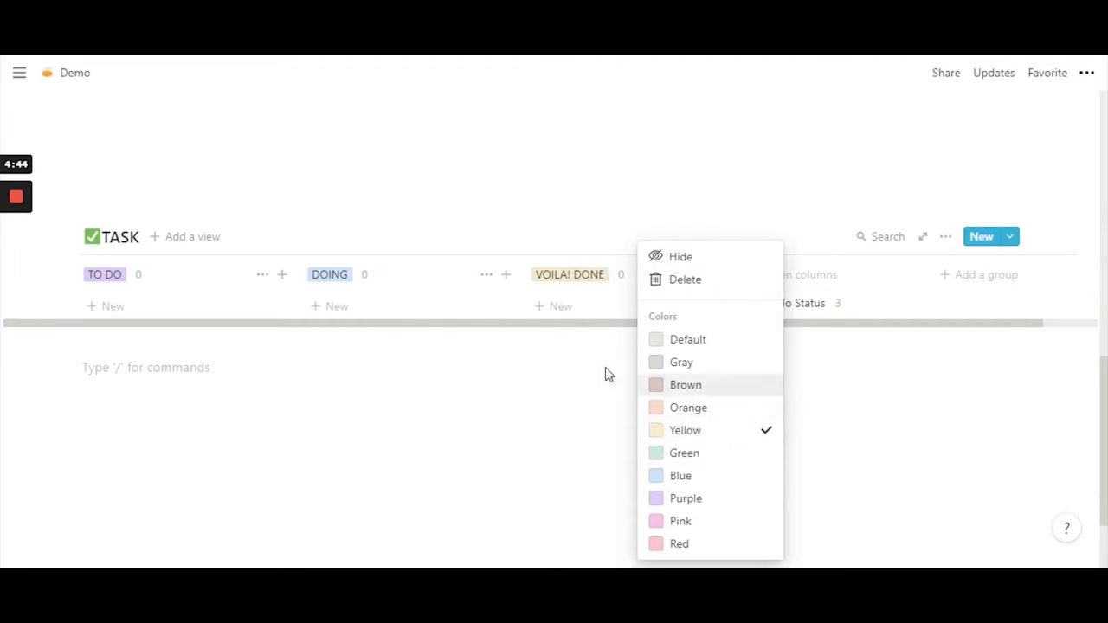
{"action": "left_click", "coordinate": [566, 371]}
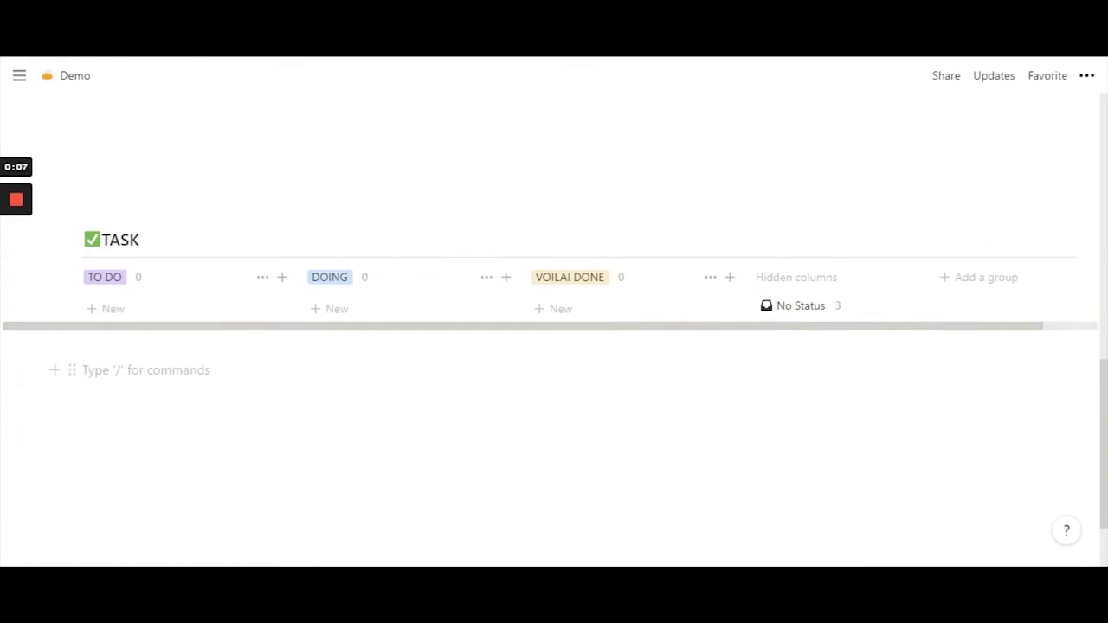
Add a card named Grocery to the TO DO column.
{"action": "left_click", "coordinate": [128, 319]}
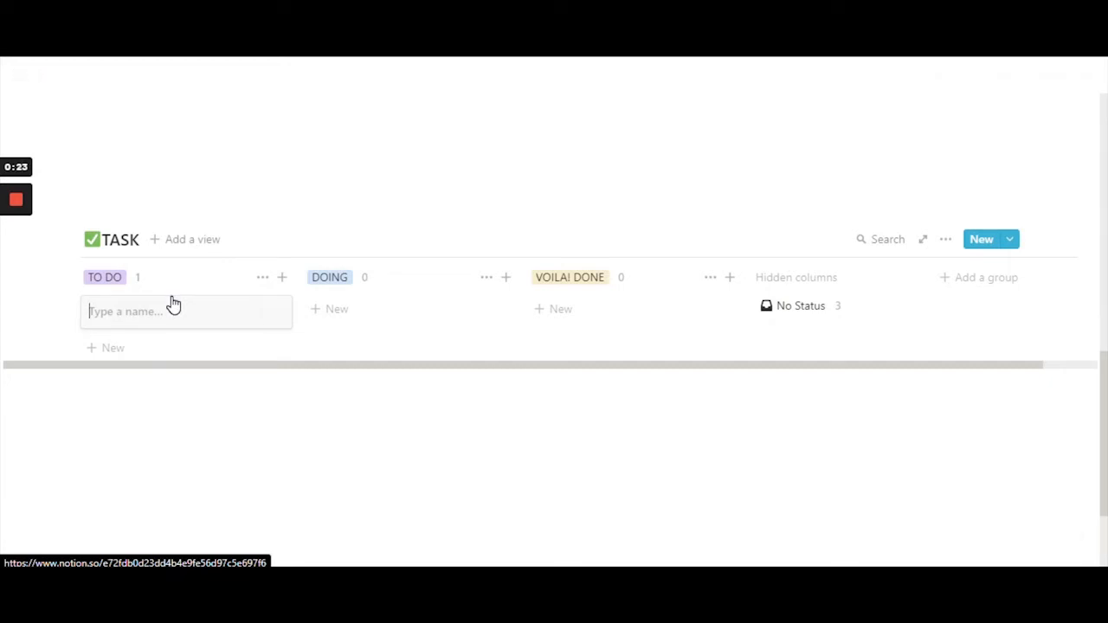
{"action": "type", "text": "Grocery"}
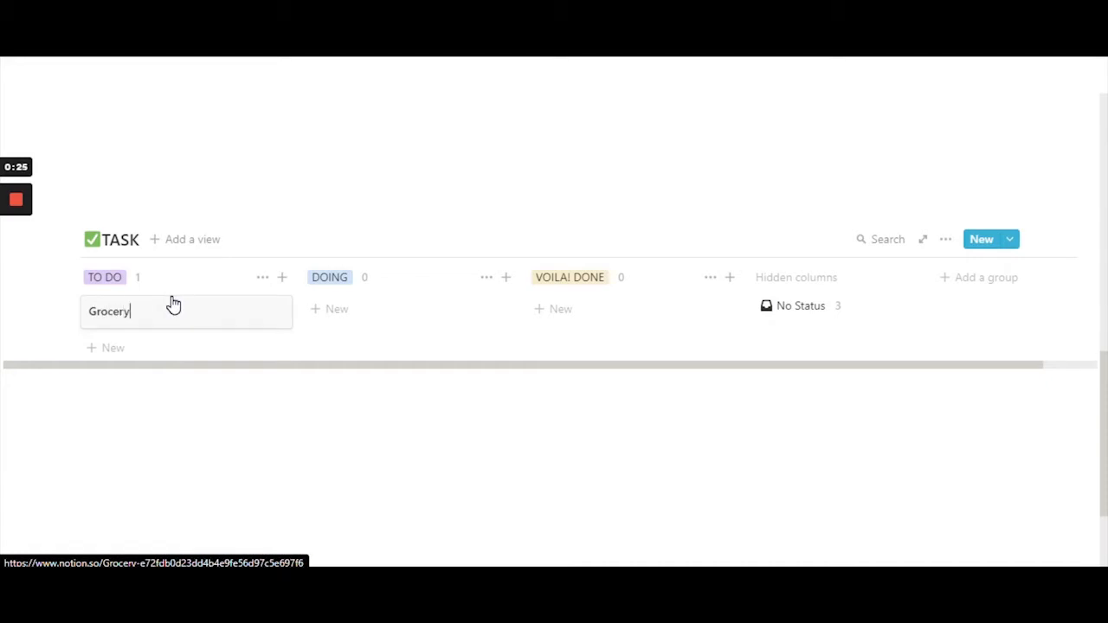
{"action": "key", "text": "Return"}
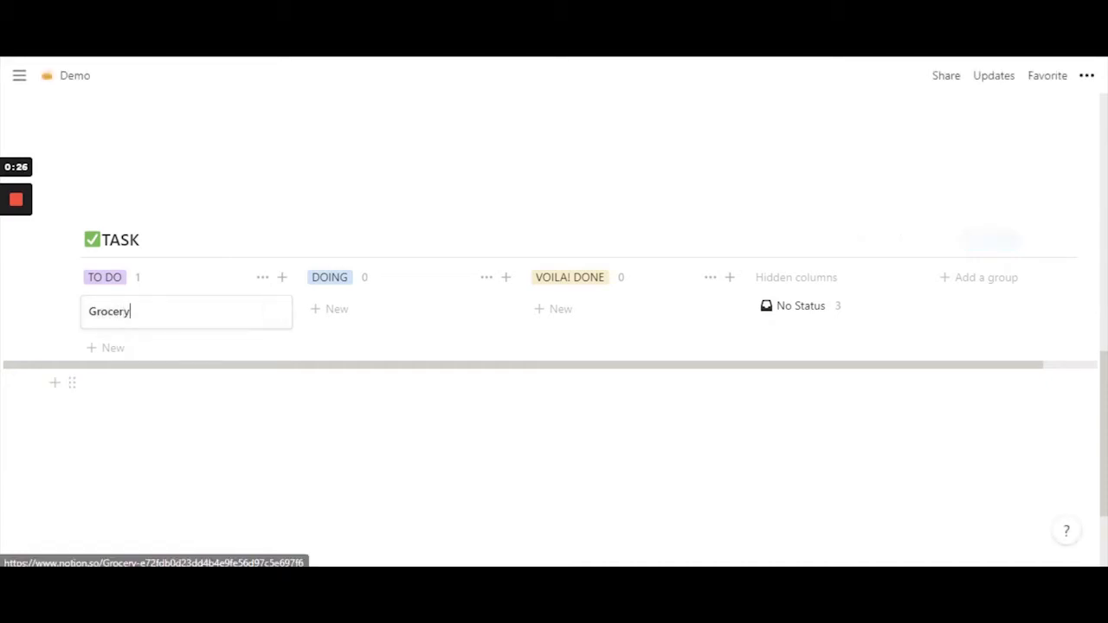
{"action": "left_click", "coordinate": [195, 384]}
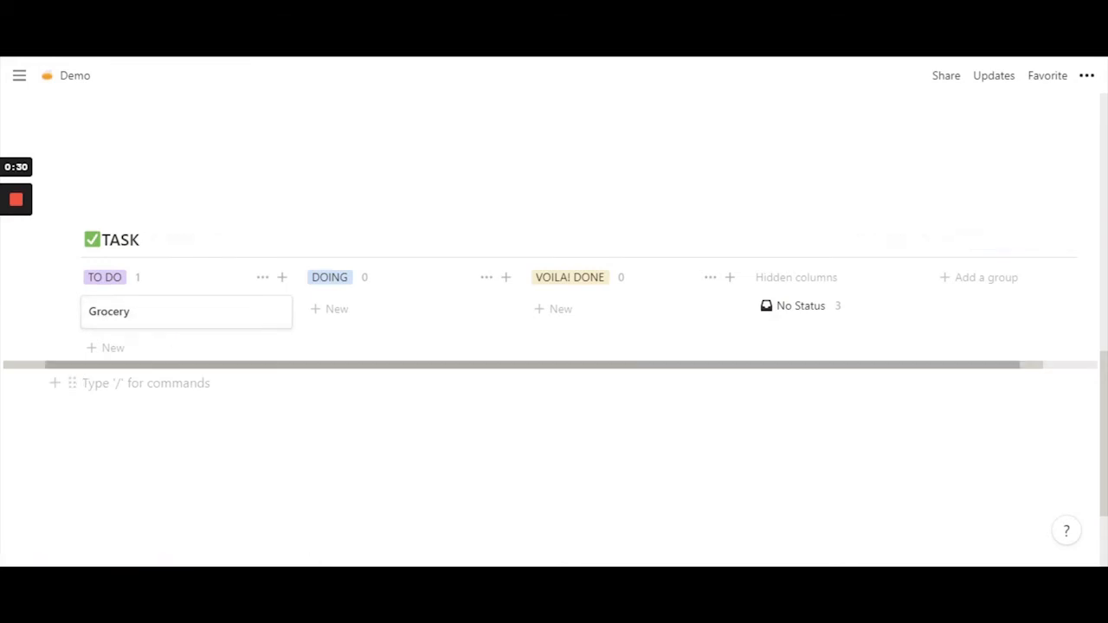
Add a second card named Read Development Books to the TO DO column below Grocery.
{"action": "left_click", "coordinate": [142, 361]}
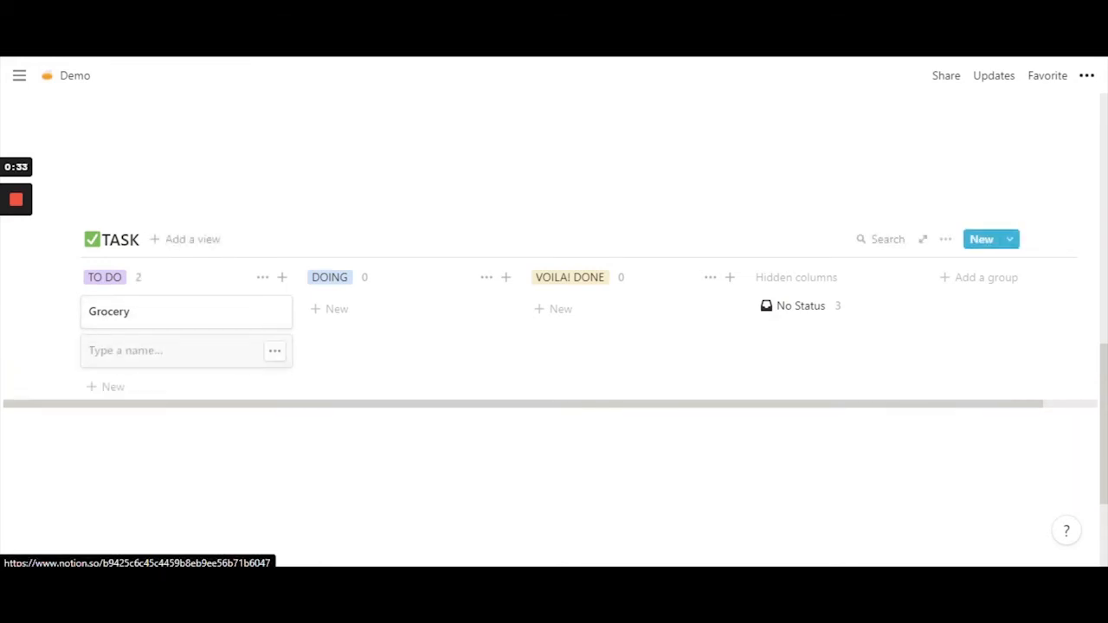
{"action": "type", "text": "Rea"}
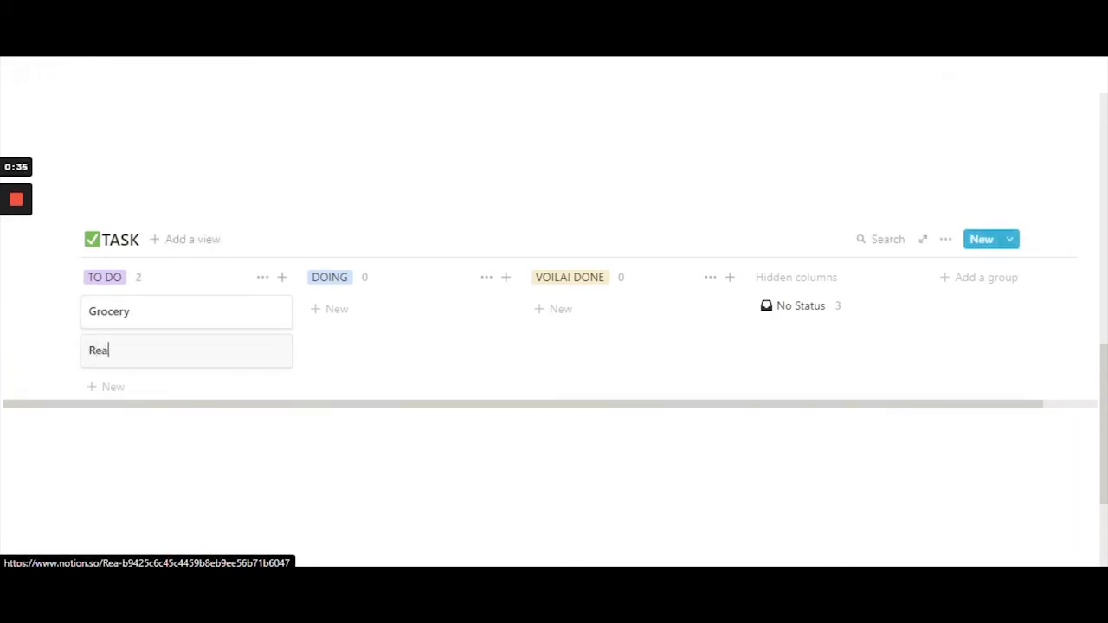
{"action": "type", "text": "d De"}
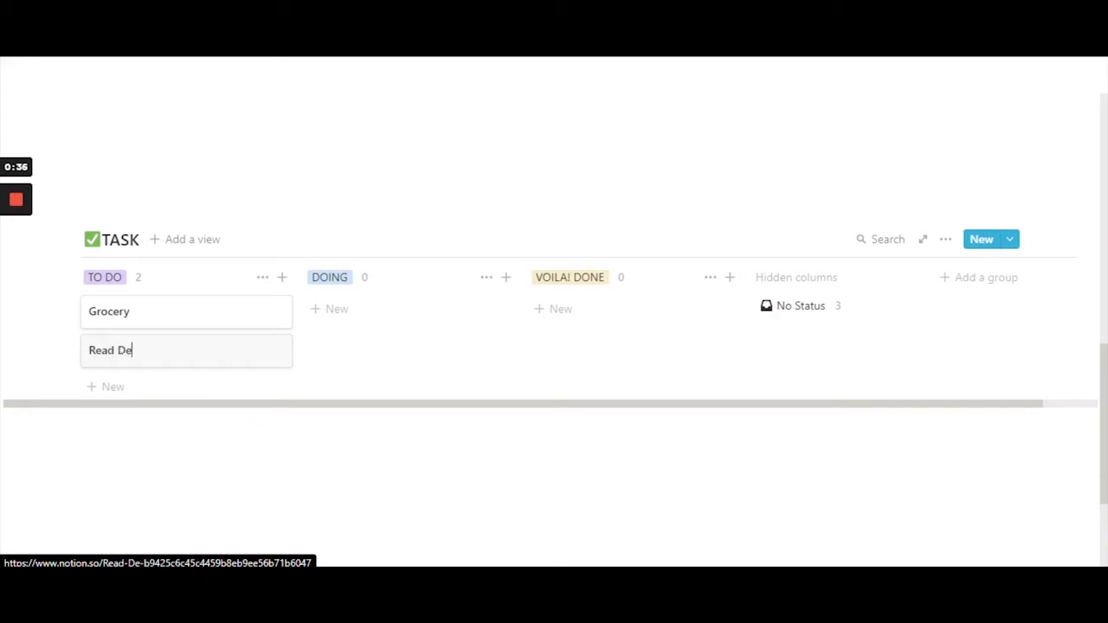
{"action": "type", "text": "velopment "}
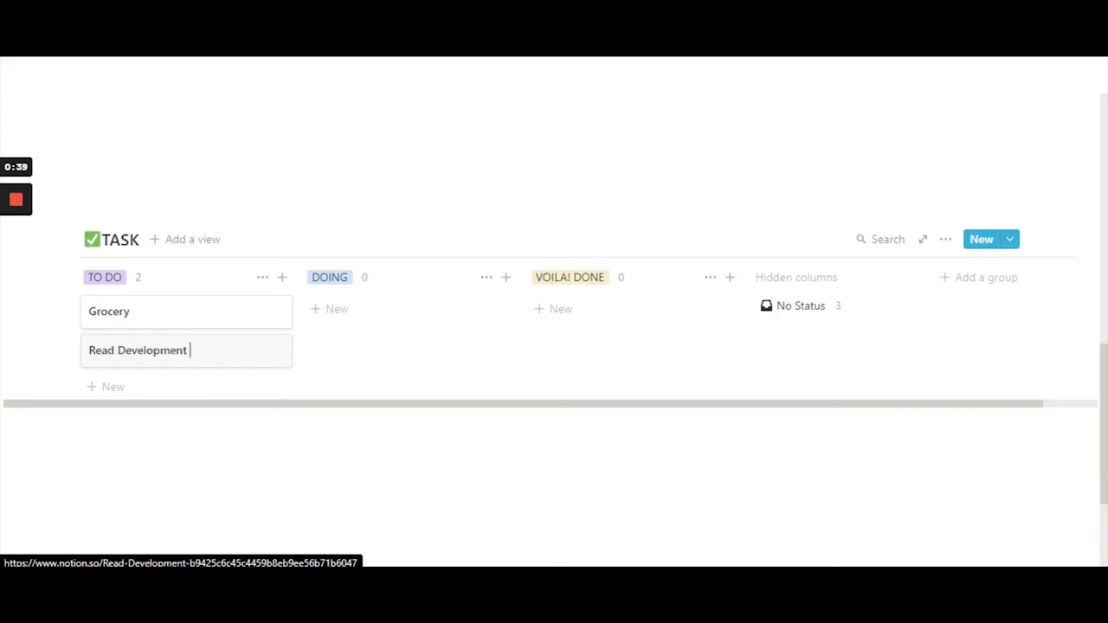
{"action": "type", "text": "Books"}
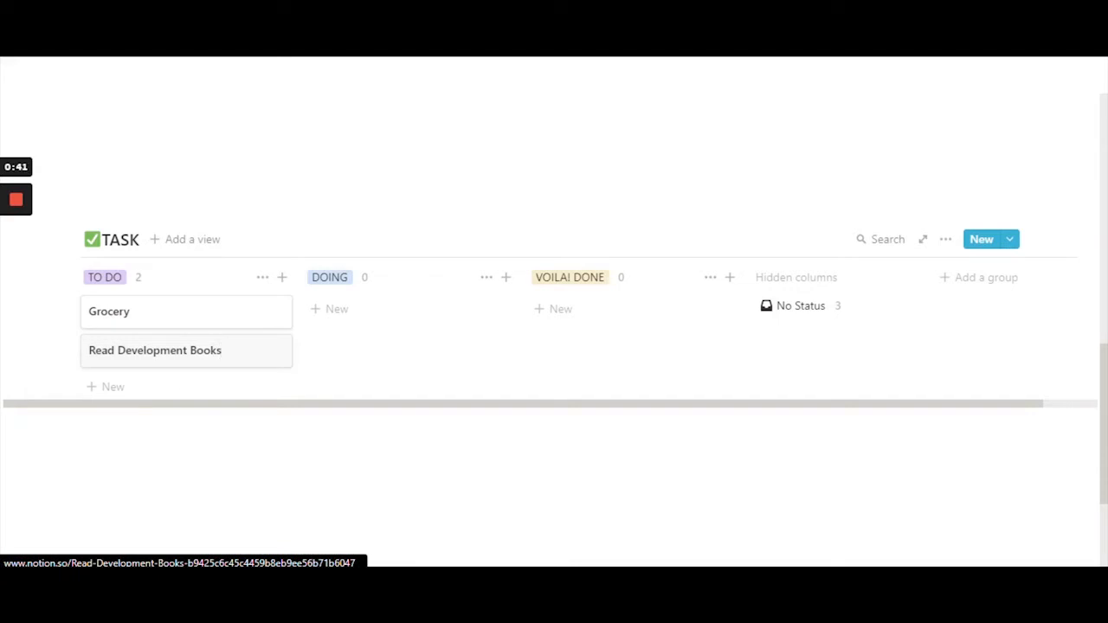
{"action": "left_click", "coordinate": [87, 447]}
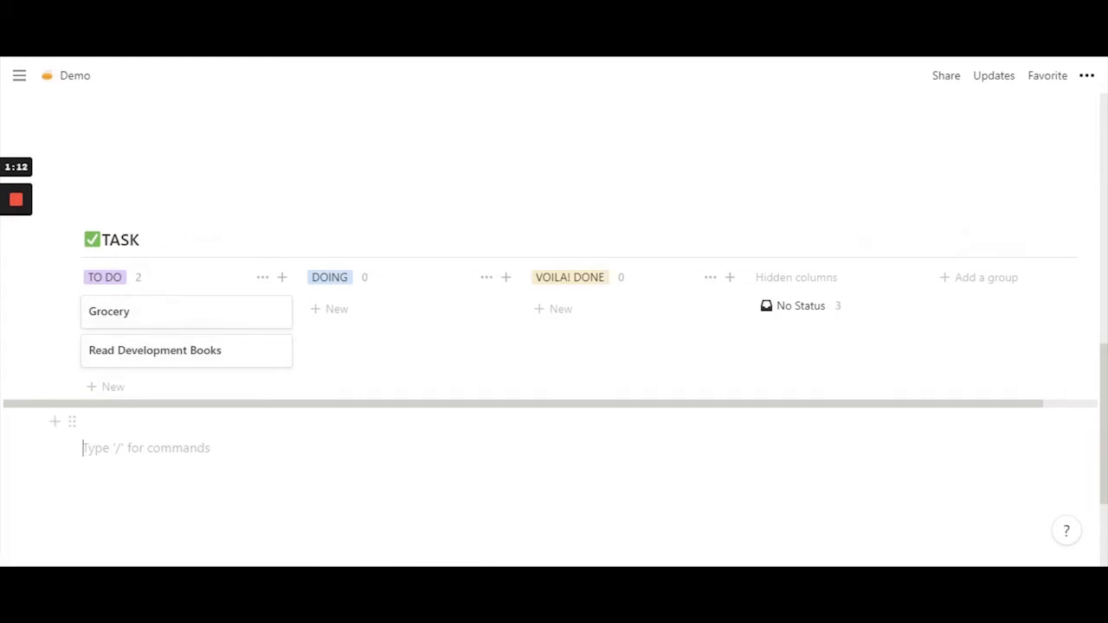
Open the Grocery card and examine the settings and available property types of its Assign property.
{"action": "left_click", "coordinate": [139, 314]}
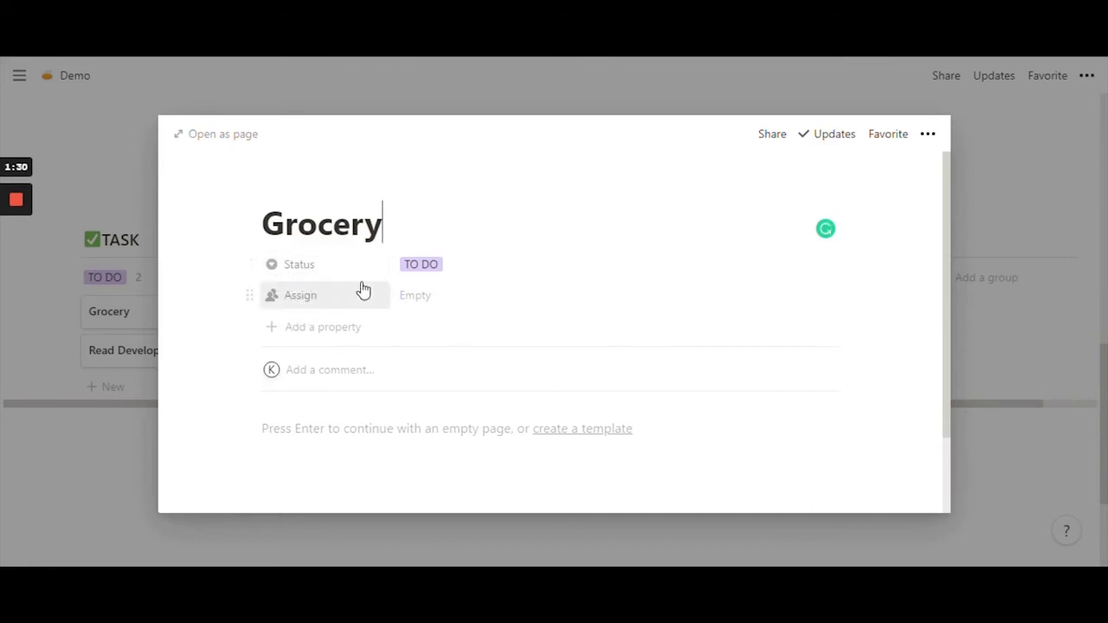
{"action": "left_click", "coordinate": [277, 299]}
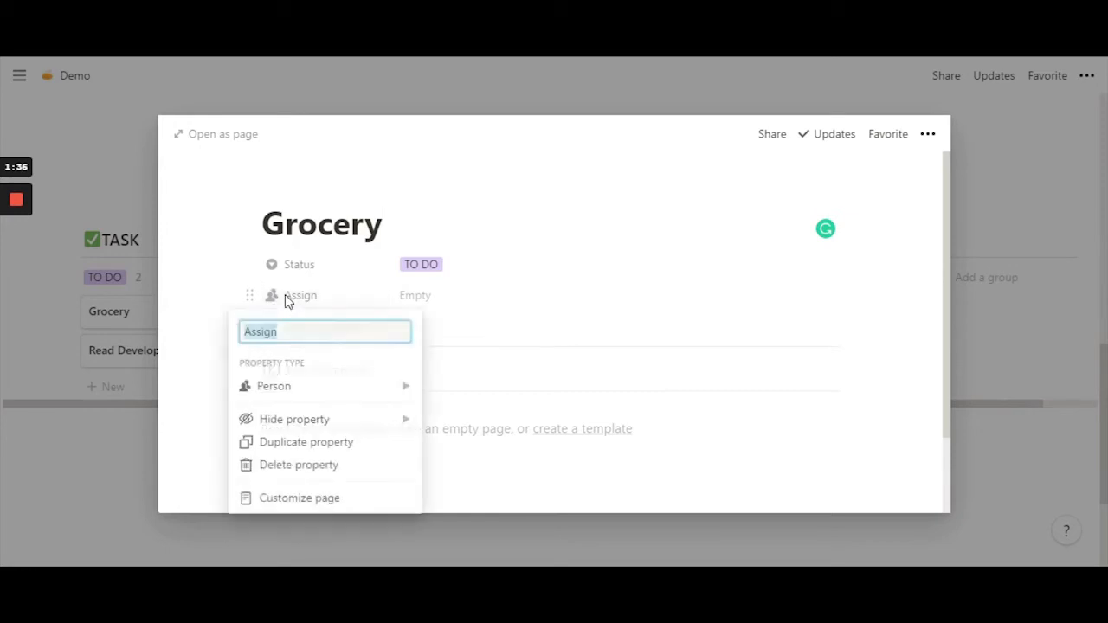
{"action": "left_click", "coordinate": [304, 386]}
{"action": "left_click", "coordinate": [304, 297]}
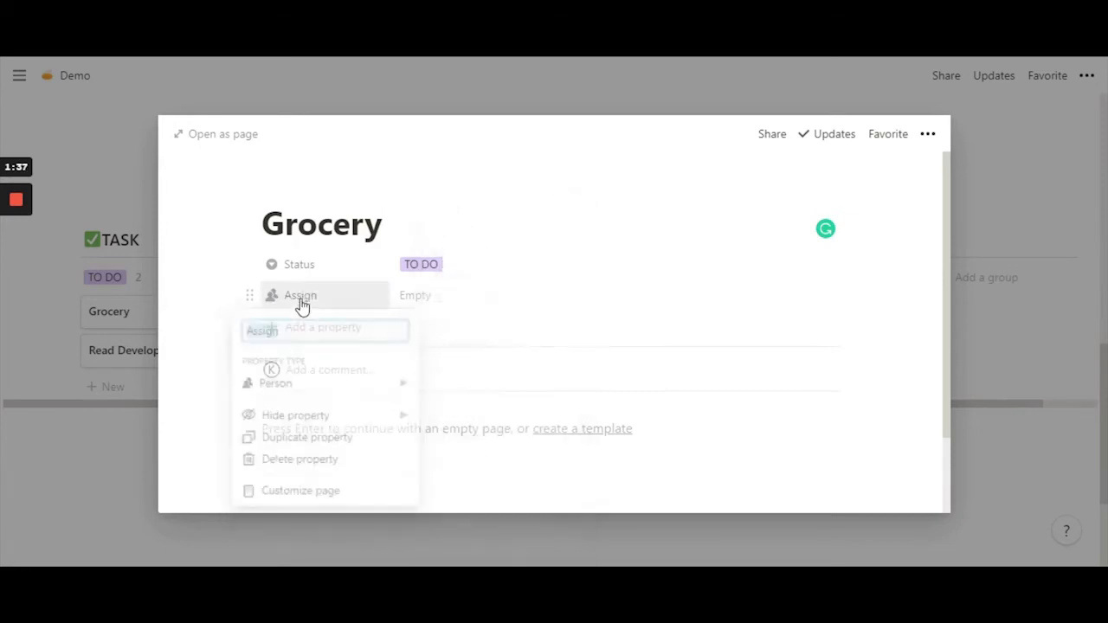
{"action": "left_click", "coordinate": [301, 300]}
{"action": "mouse_move", "coordinate": [301, 391]}
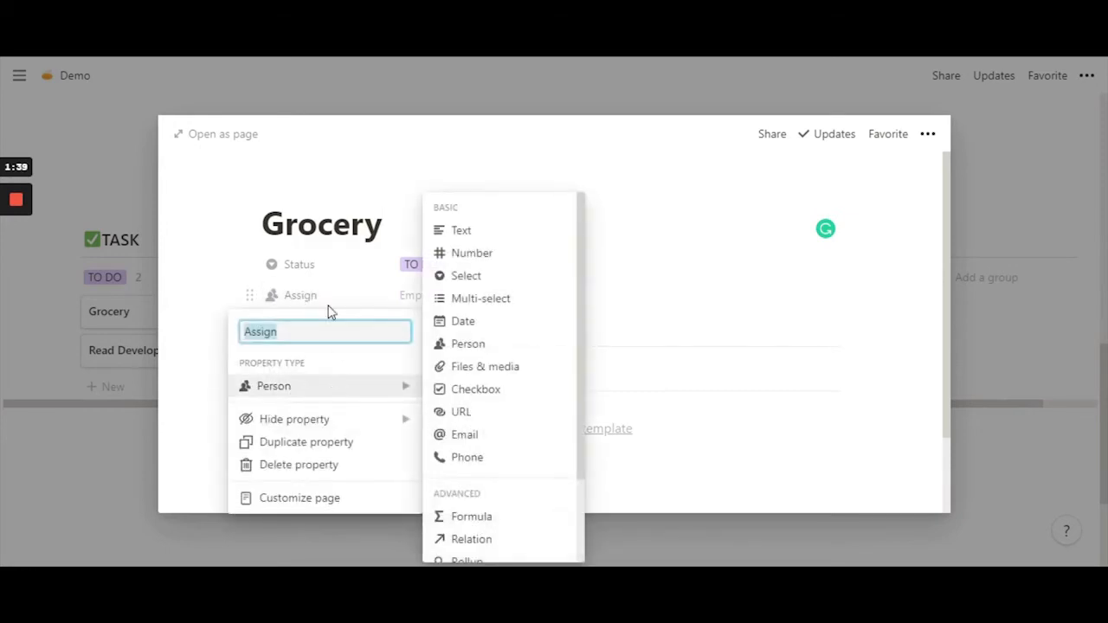
{"action": "left_click", "coordinate": [303, 299]}
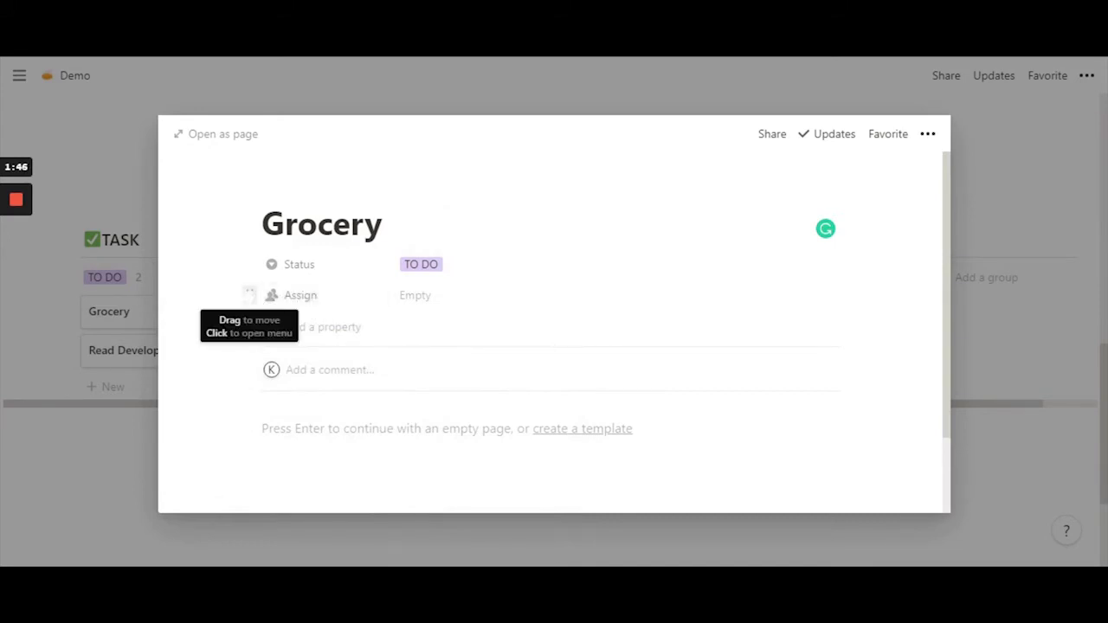
{"action": "left_click", "coordinate": [249, 295]}
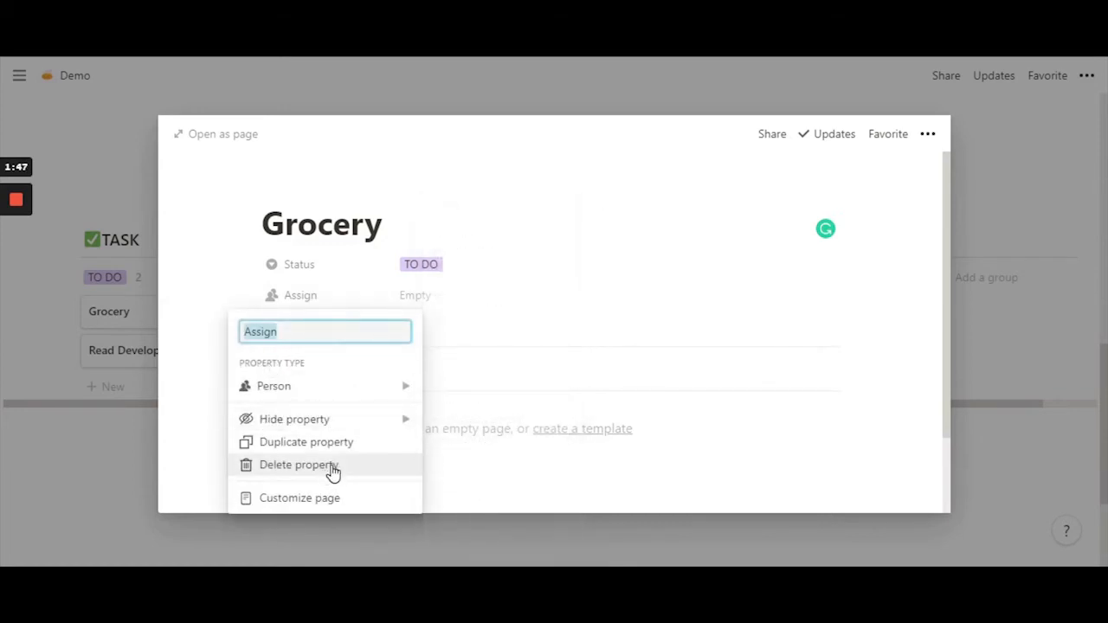
{"action": "left_click", "coordinate": [559, 284]}
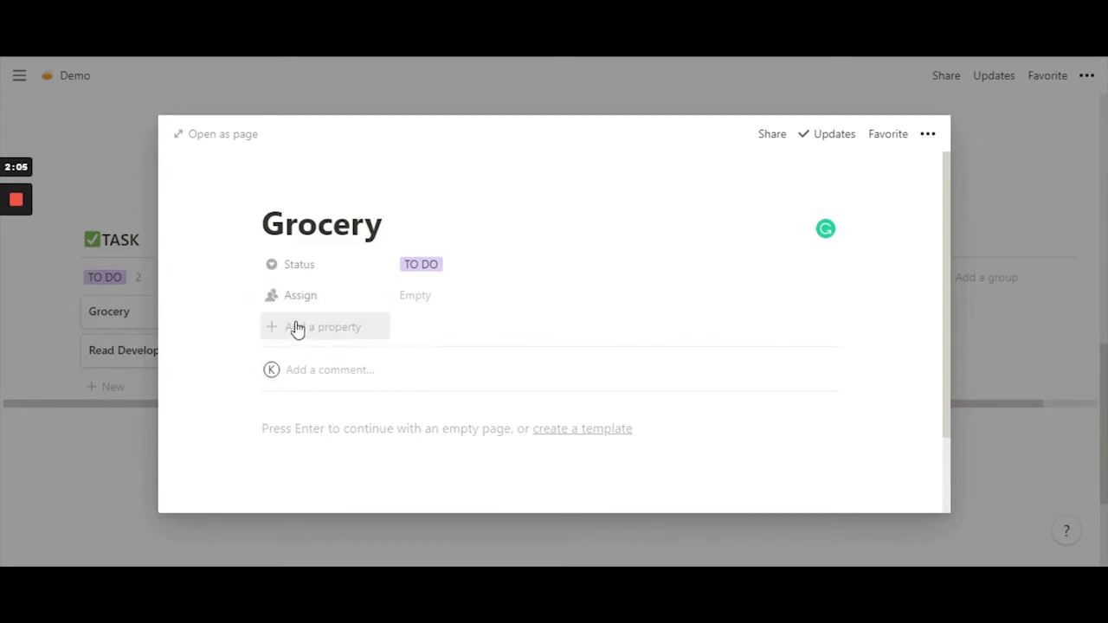
Delete the Assign property from the Grocery card and confirm the deletion.
{"action": "left_click", "coordinate": [248, 295]}
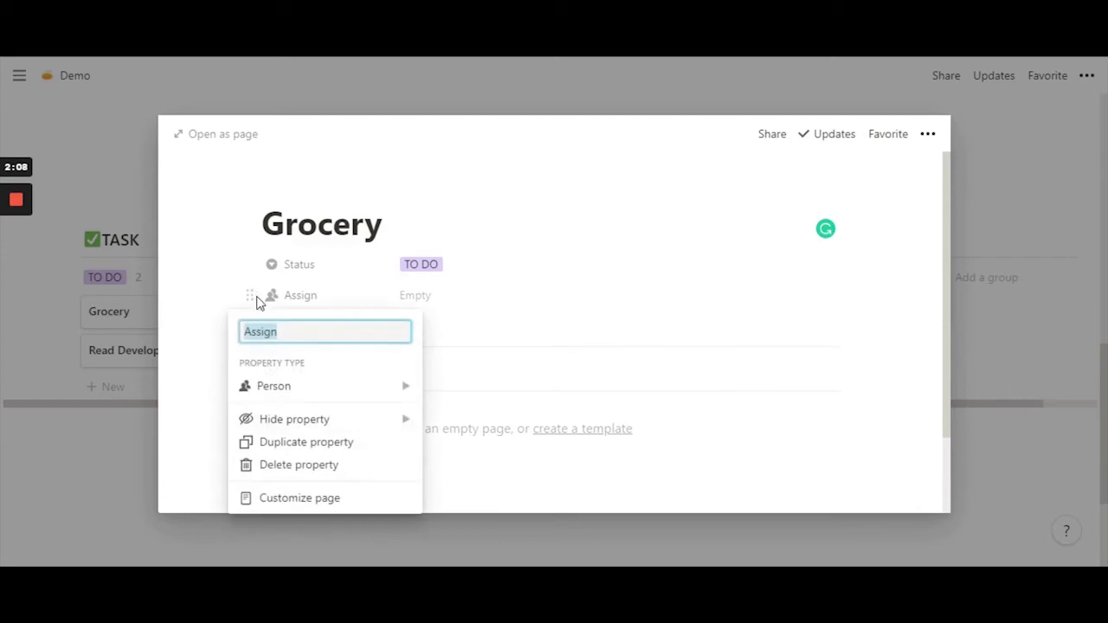
{"action": "left_click", "coordinate": [325, 465]}
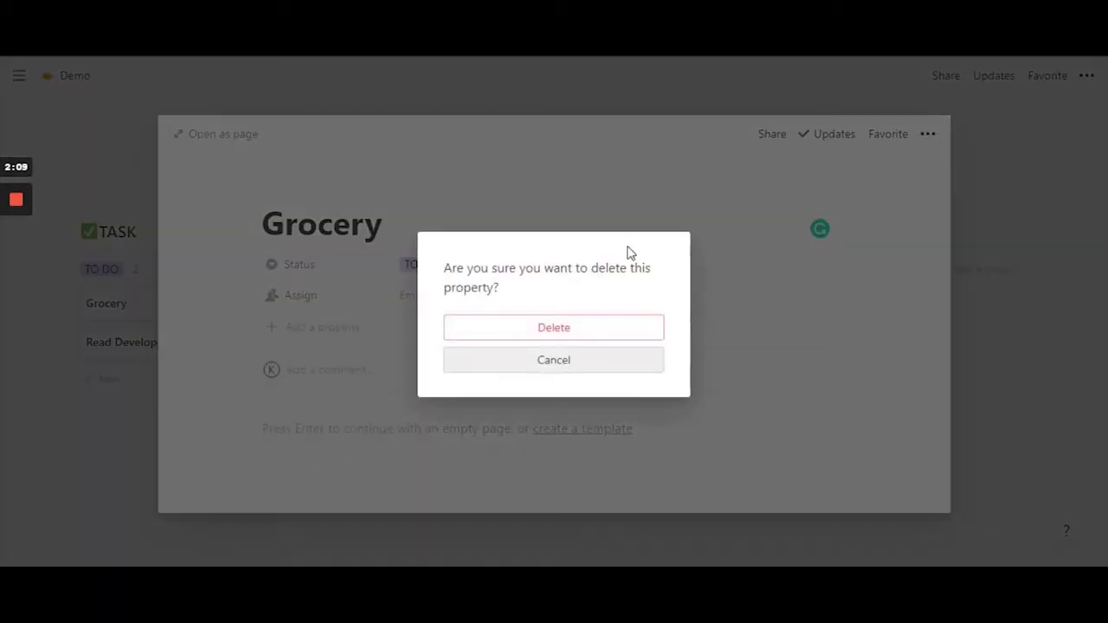
{"action": "left_click", "coordinate": [561, 327]}
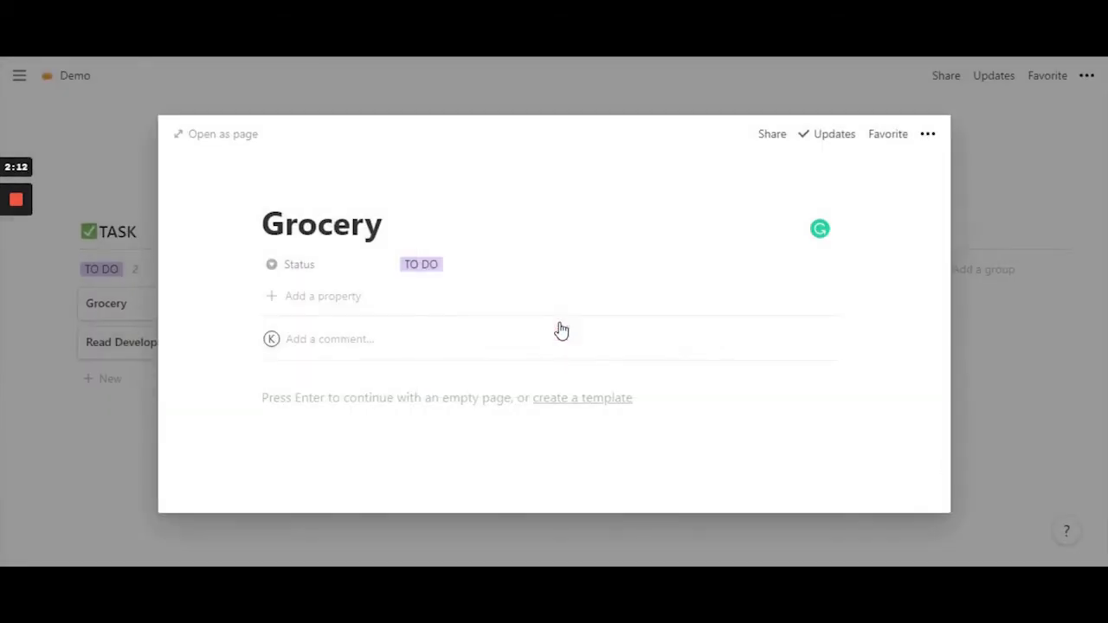
Add a new property to the Grocery card and set its type to Select.
{"action": "left_click", "coordinate": [308, 303]}
{"action": "mouse_move", "coordinate": [304, 385]}
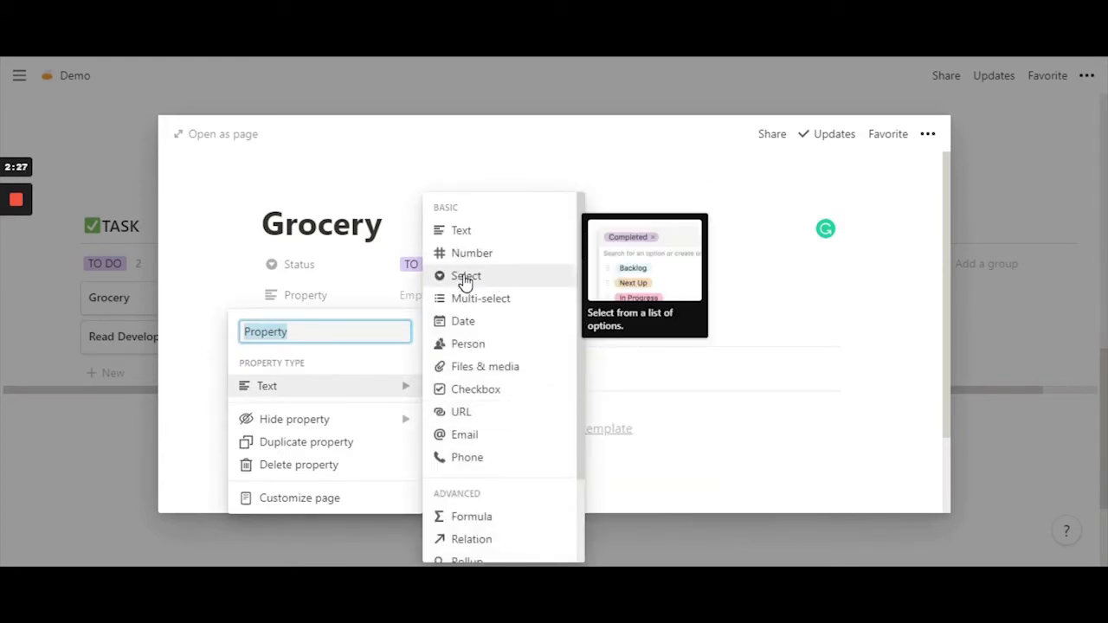
{"action": "left_click", "coordinate": [466, 276]}
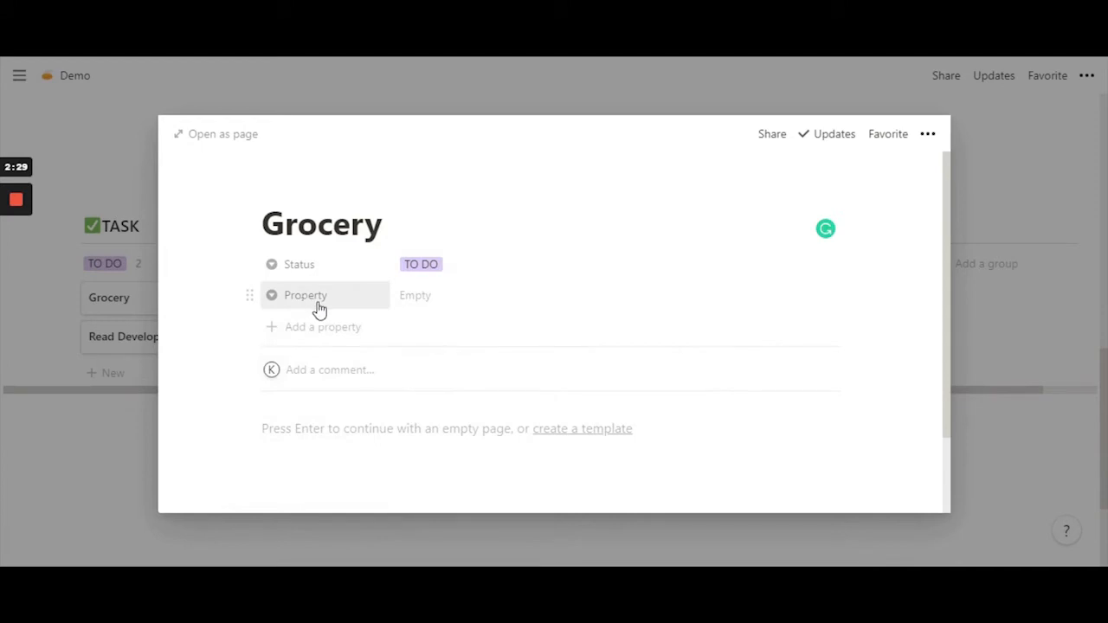
Rename the Grocery card's new Select property to Type.
{"action": "left_click", "coordinate": [319, 299]}
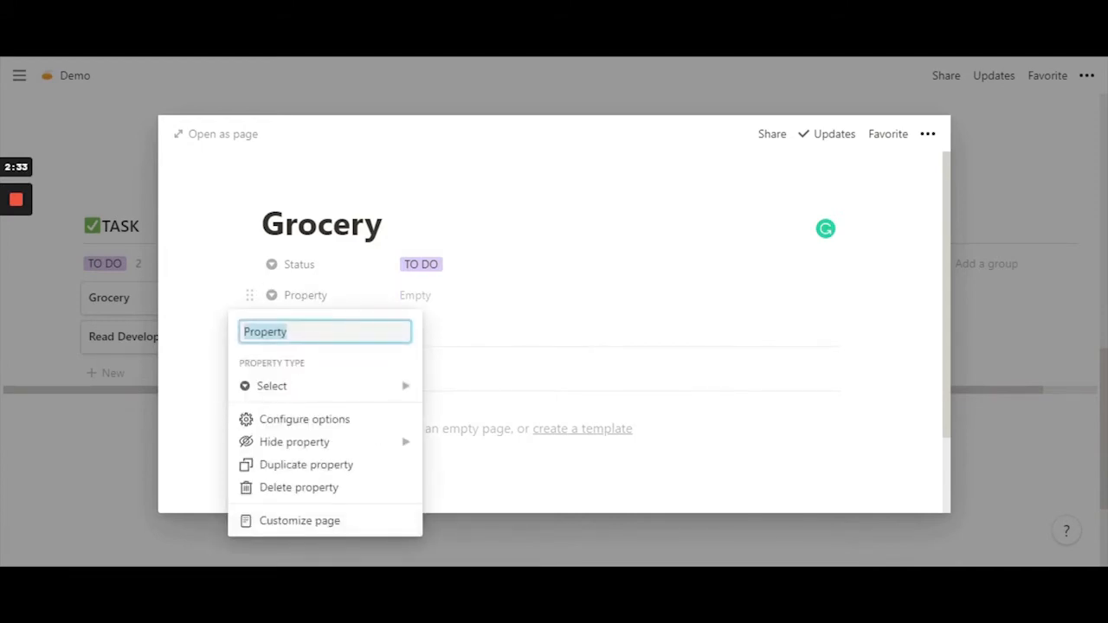
{"action": "type", "text": "Type"}
{"action": "key", "text": "Return"}
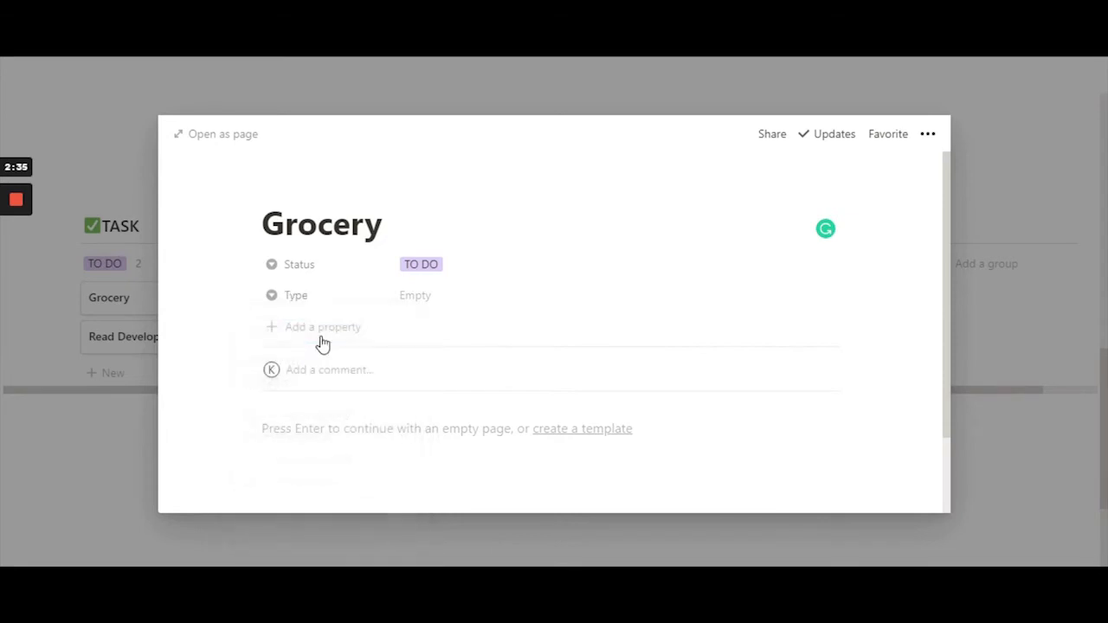
{"action": "left_click", "coordinate": [430, 298]}
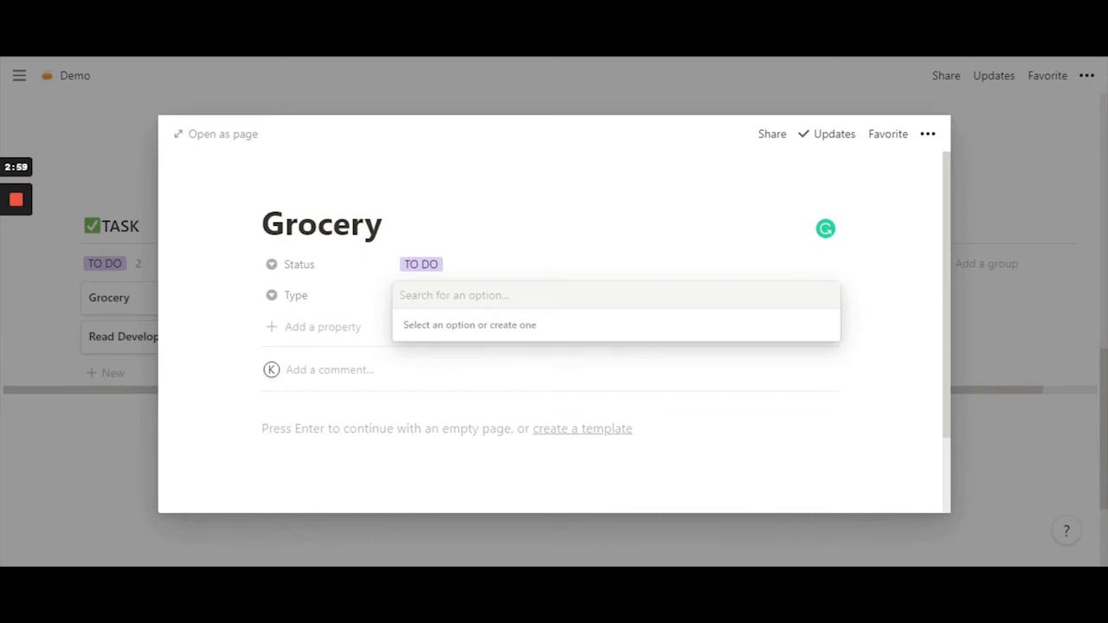
{"action": "left_click", "coordinate": [303, 217]}
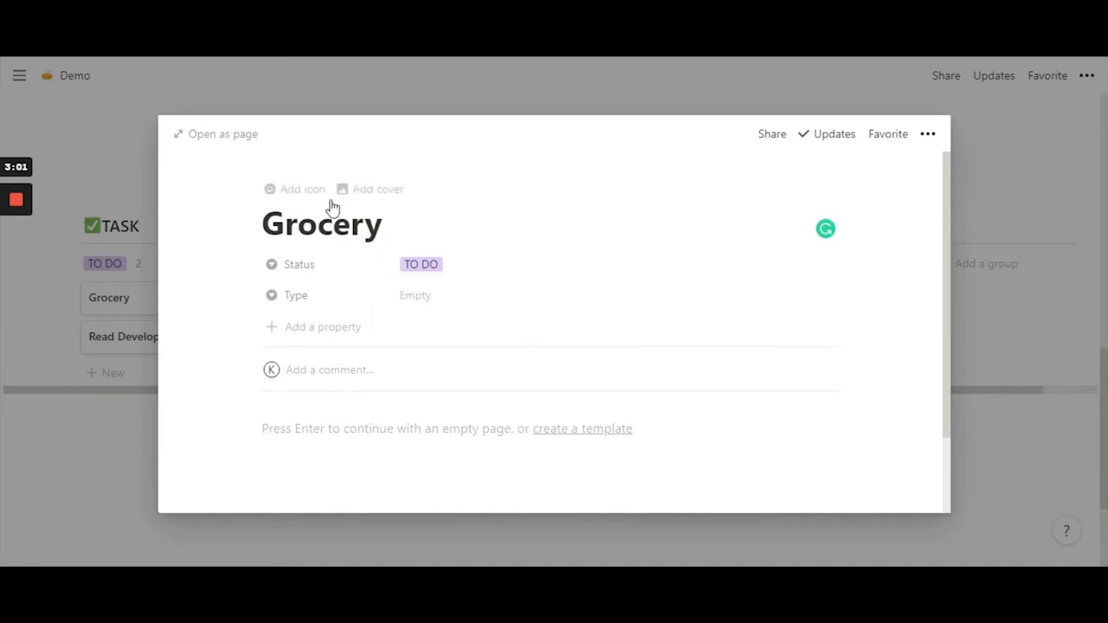
{"action": "left_click", "coordinate": [421, 107]}
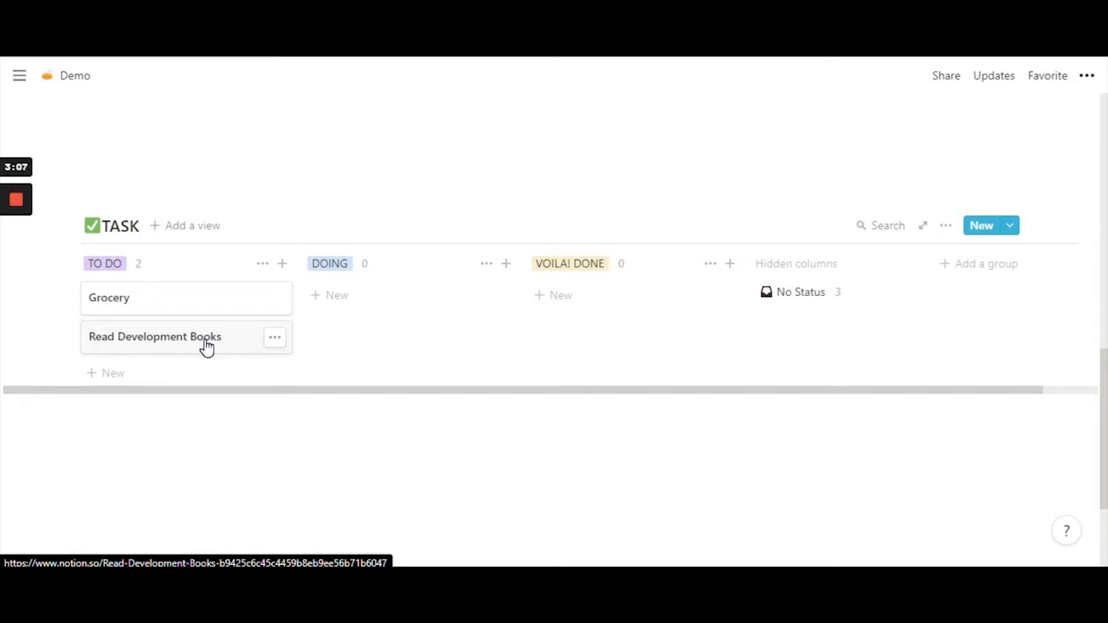
Open the Grocery card, create a Type option named Home and assign it to the card.
{"action": "left_click", "coordinate": [176, 306]}
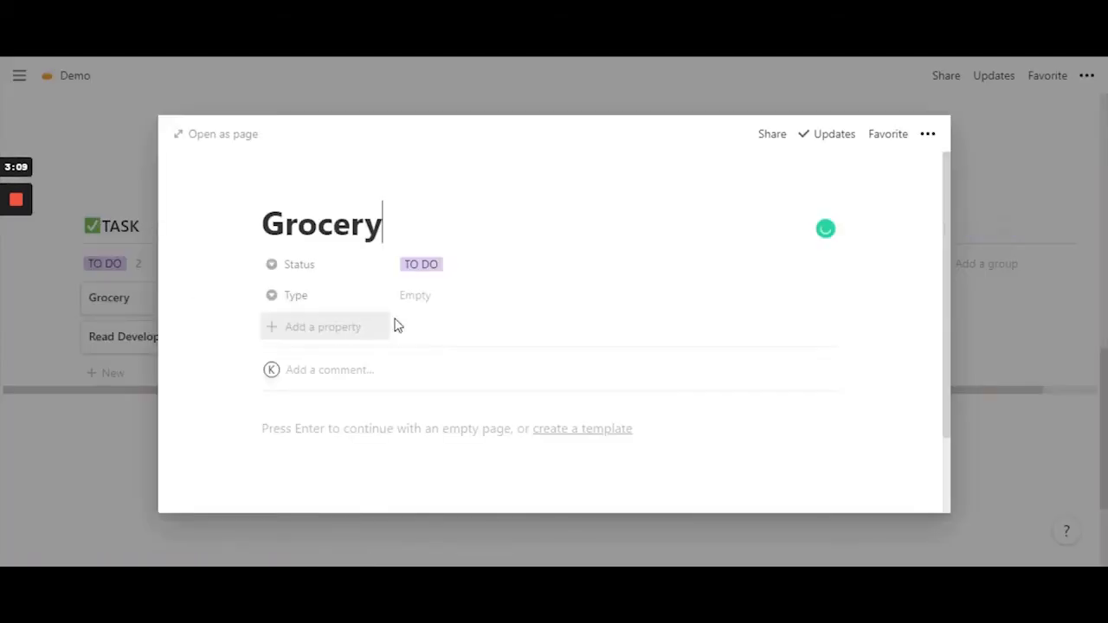
{"action": "left_click", "coordinate": [421, 297]}
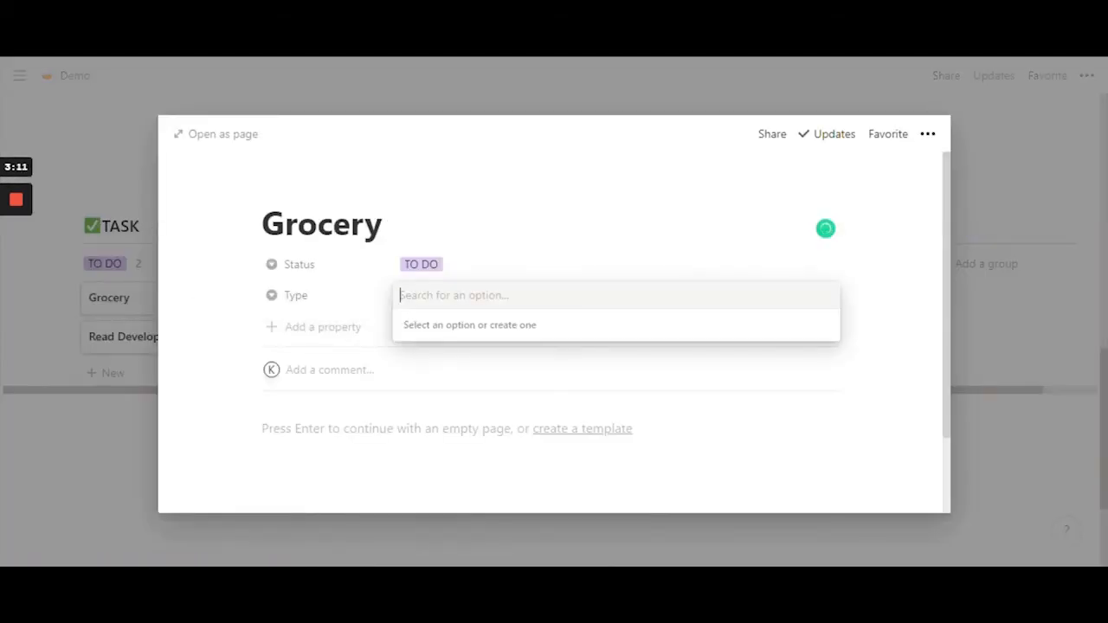
{"action": "type", "text": "Home"}
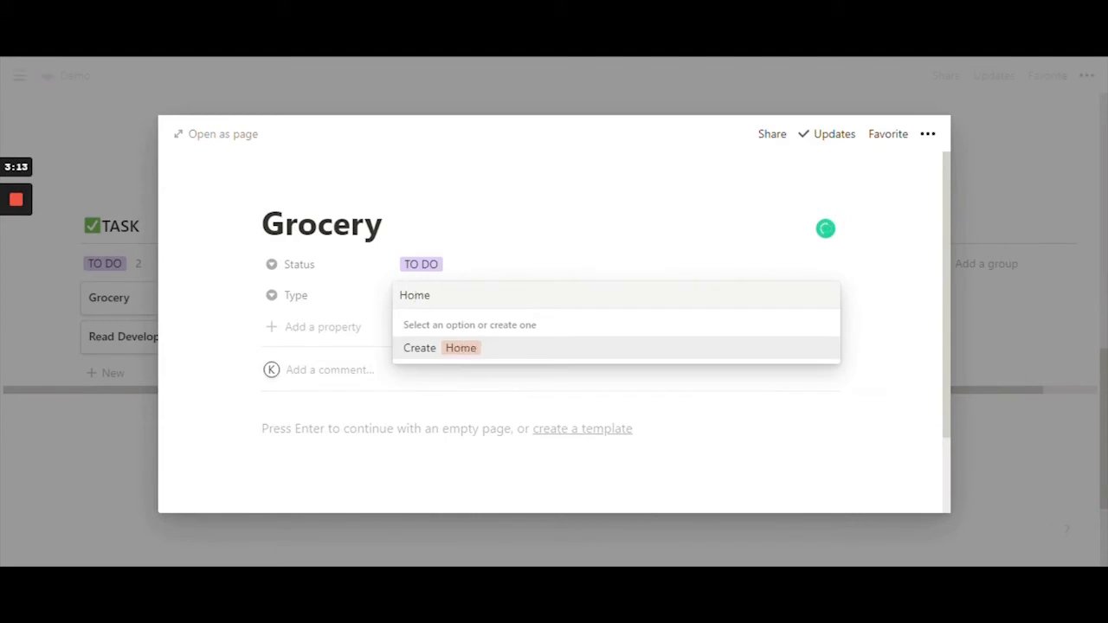
{"action": "left_click", "coordinate": [459, 350]}
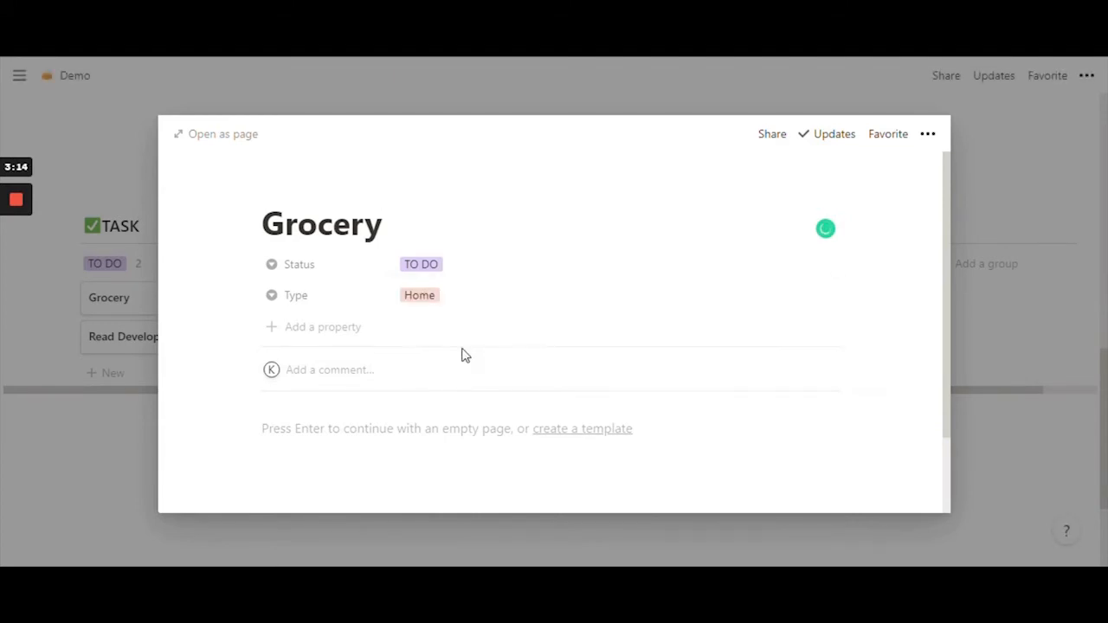
Look at the Home option's colour settings, and create a second Type option named Self for the Grocery card.
{"action": "left_click", "coordinate": [432, 299]}
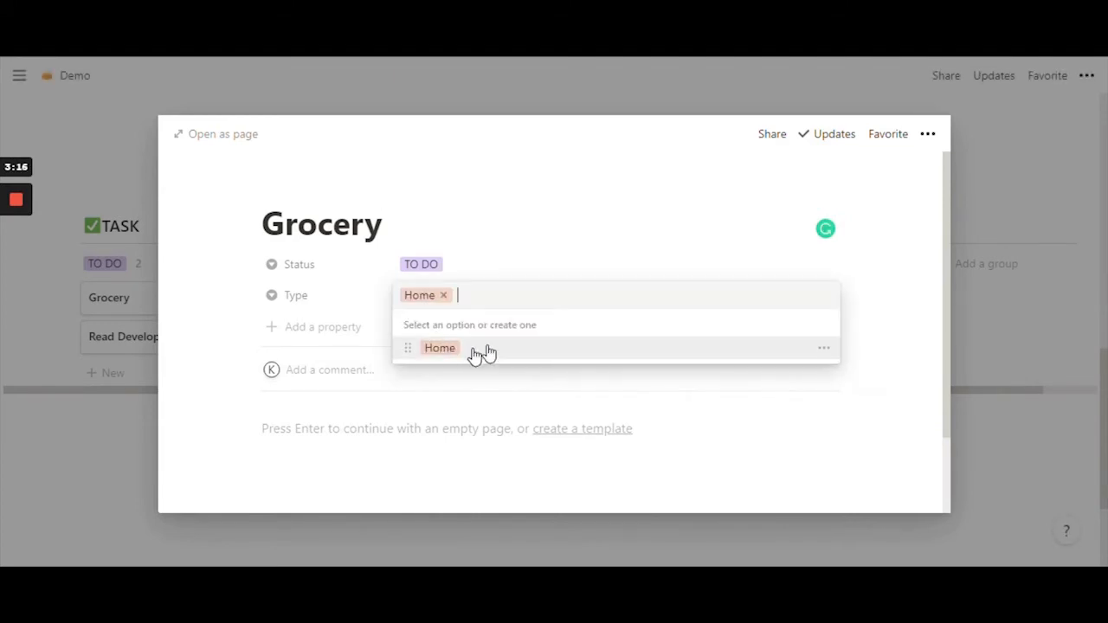
{"action": "left_click", "coordinate": [826, 348]}
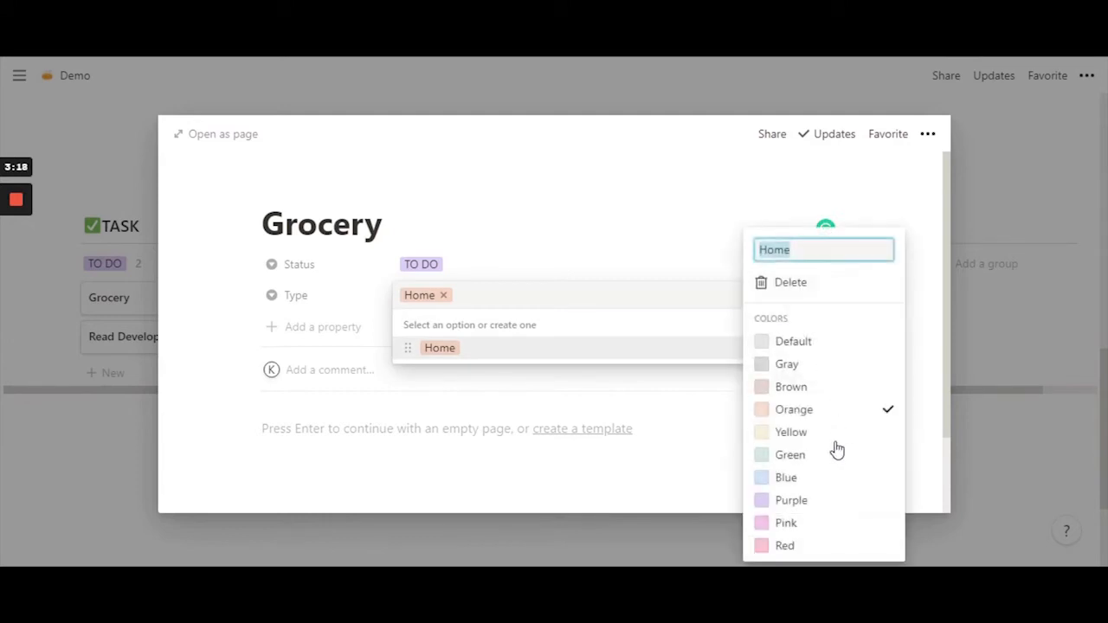
{"action": "left_click", "coordinate": [503, 309]}
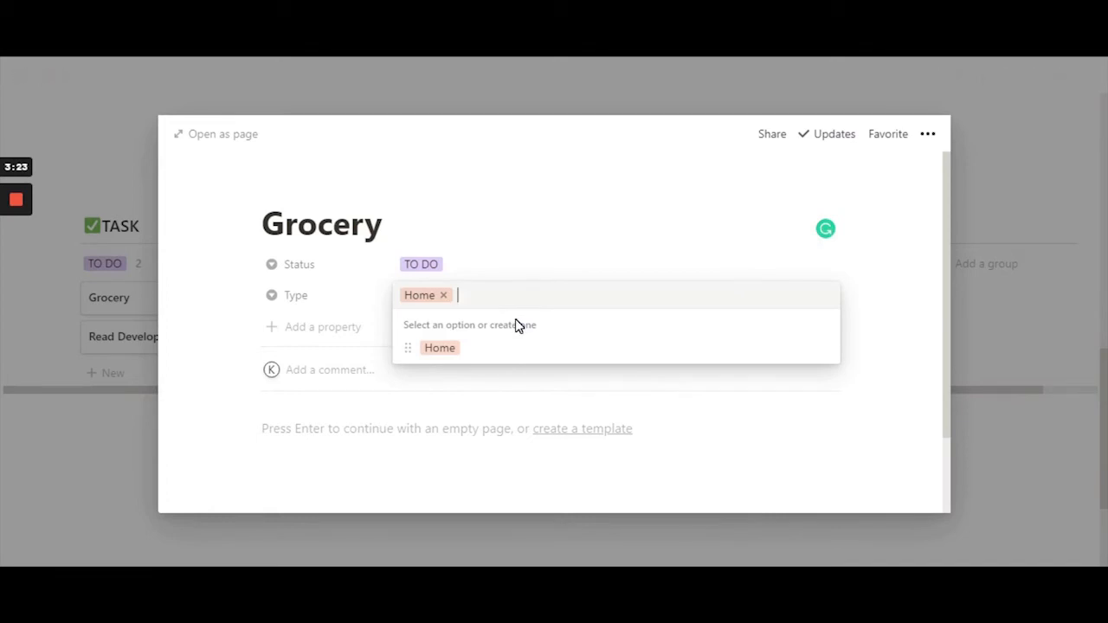
{"action": "type", "text": "Self"}
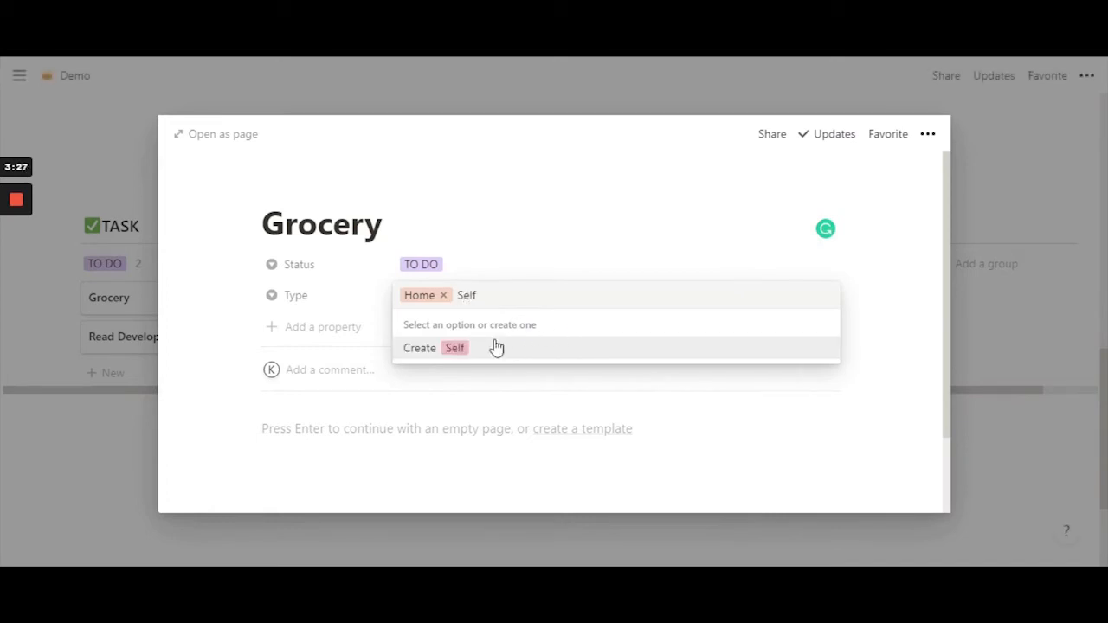
{"action": "left_click", "coordinate": [449, 359]}
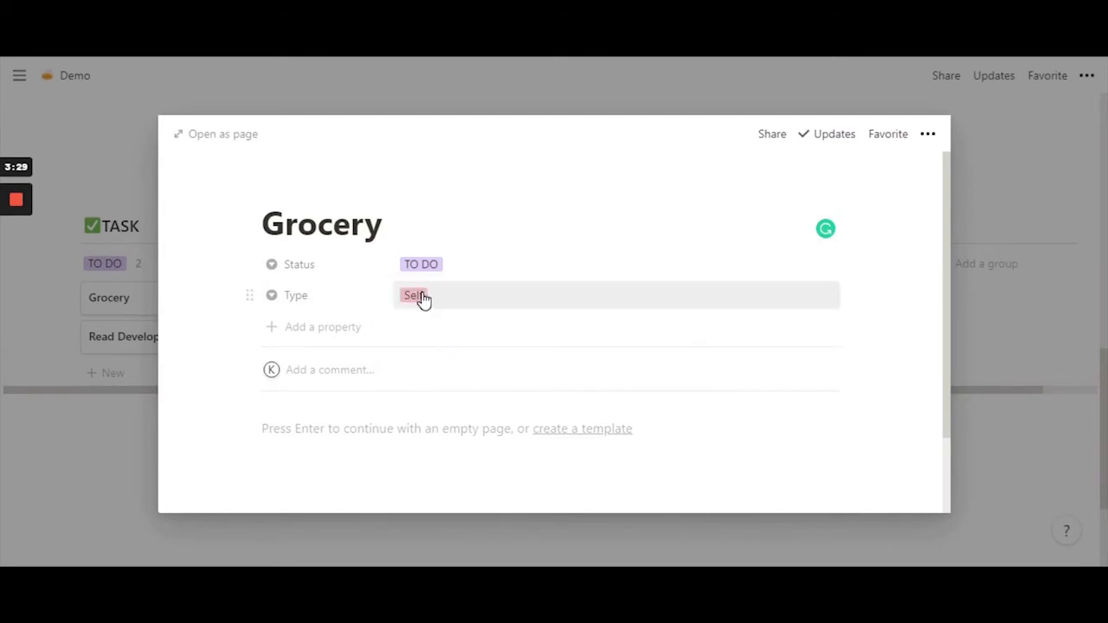
Examine the available property types and the selectable options of the Grocery card's Type property.
{"action": "left_click", "coordinate": [294, 299]}
{"action": "mouse_move", "coordinate": [294, 398]}
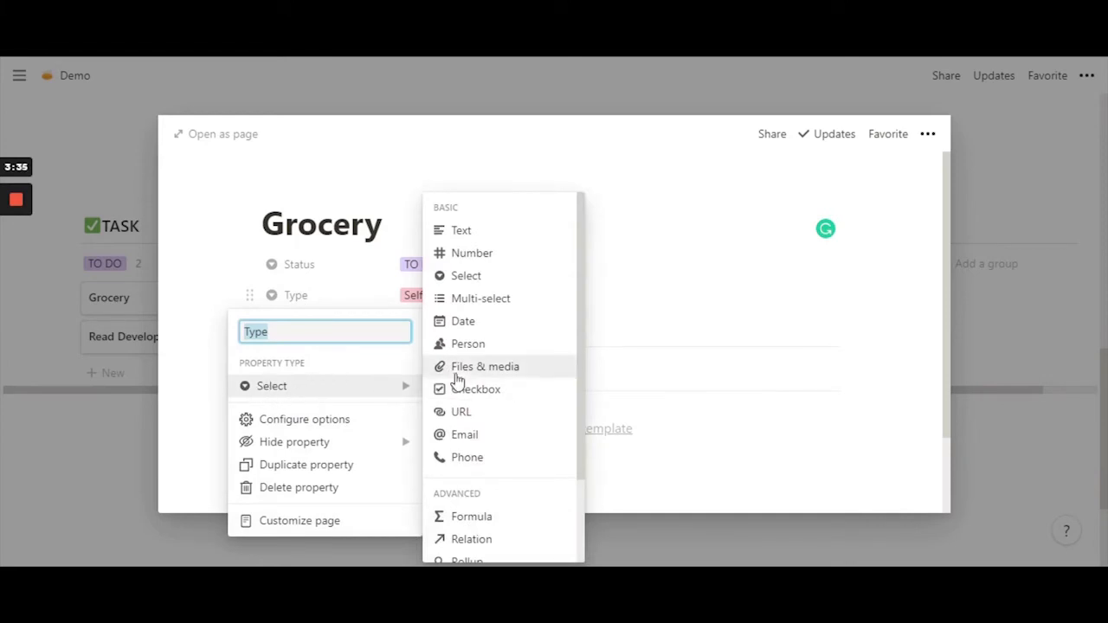
{"action": "left_click", "coordinate": [232, 290]}
{"action": "left_click", "coordinate": [432, 303]}
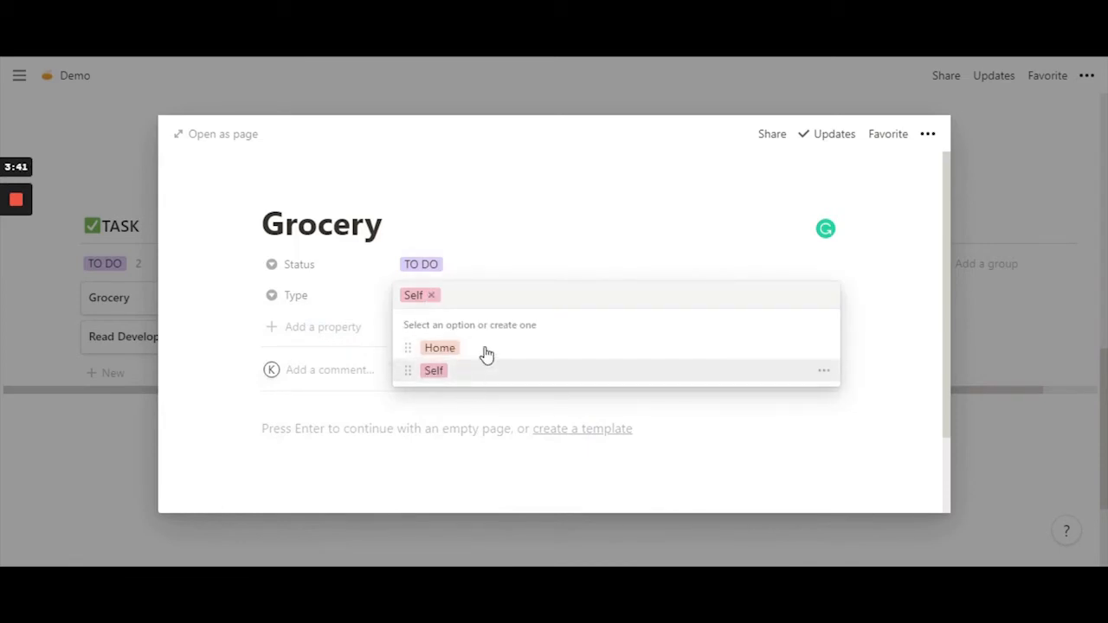
{"action": "left_click", "coordinate": [507, 211]}
{"action": "left_click", "coordinate": [317, 300]}
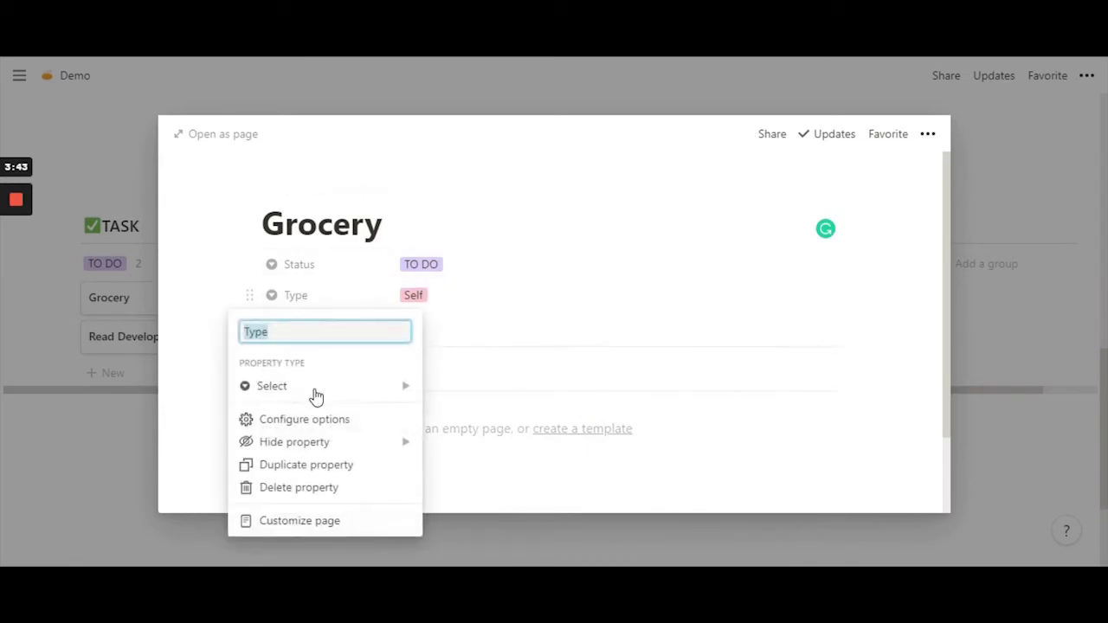
{"action": "mouse_move", "coordinate": [316, 388]}
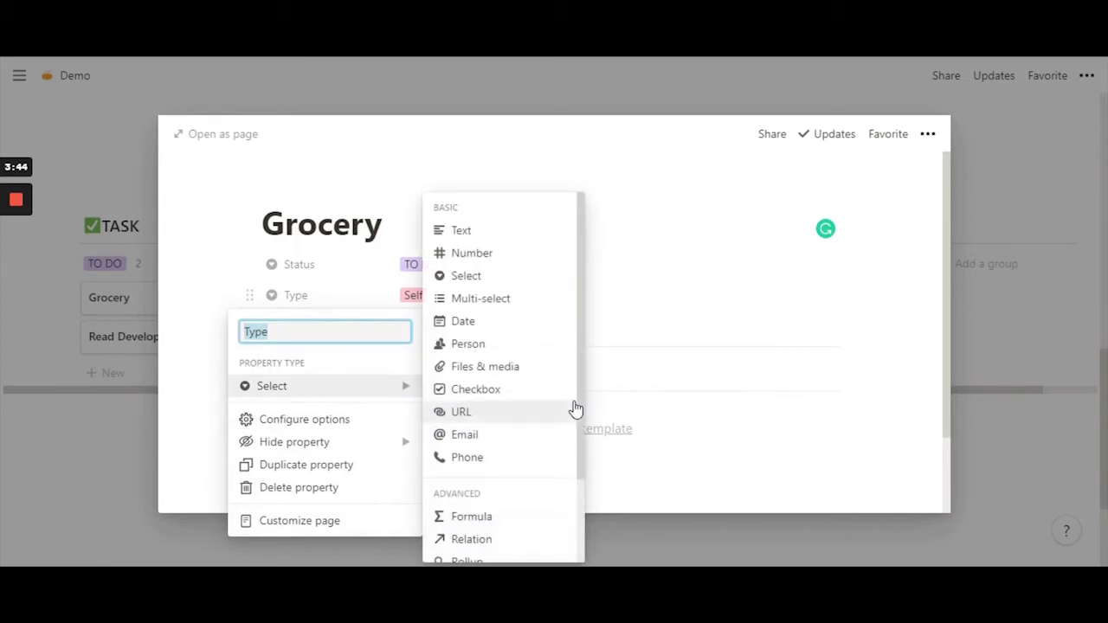
{"action": "left_click", "coordinate": [376, 284]}
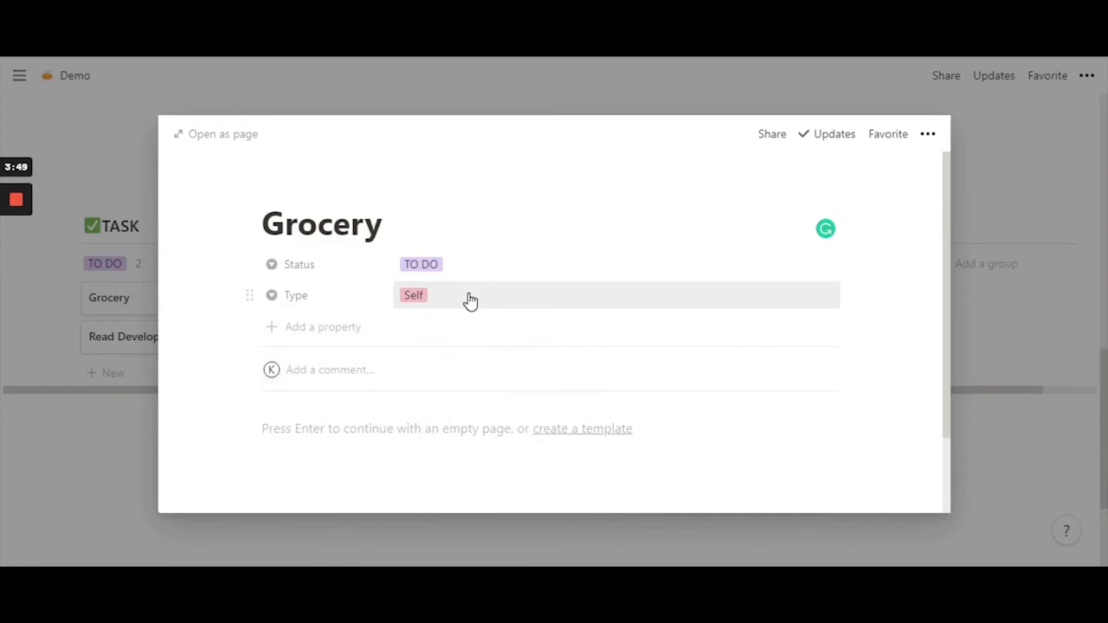
Set the Grocery card's Type to Home.
{"action": "left_click", "coordinate": [423, 300]}
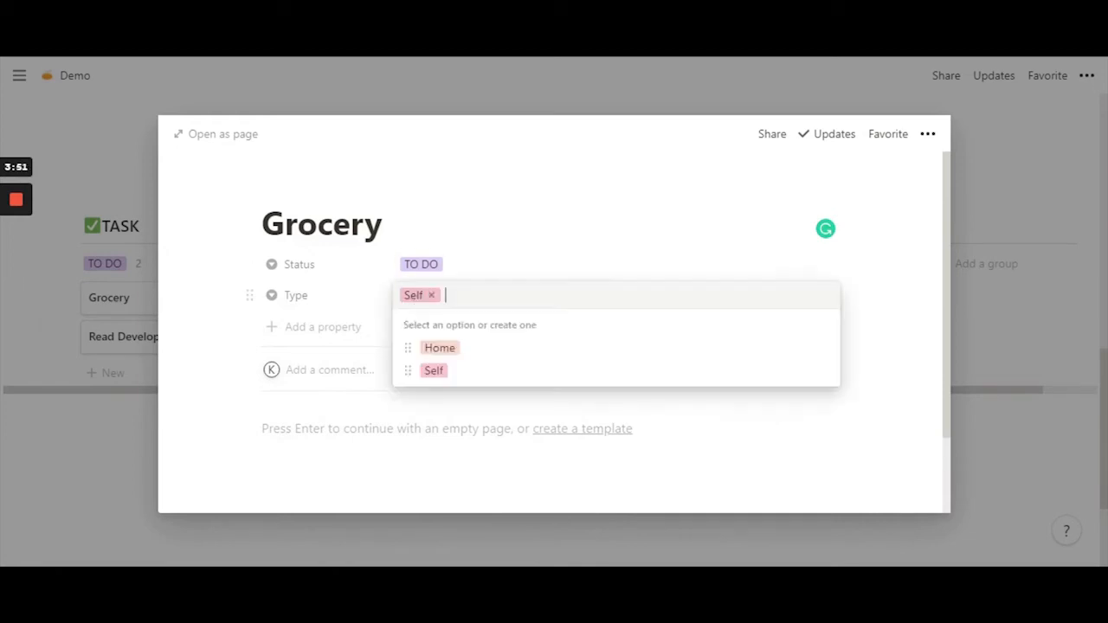
{"action": "left_click", "coordinate": [440, 349]}
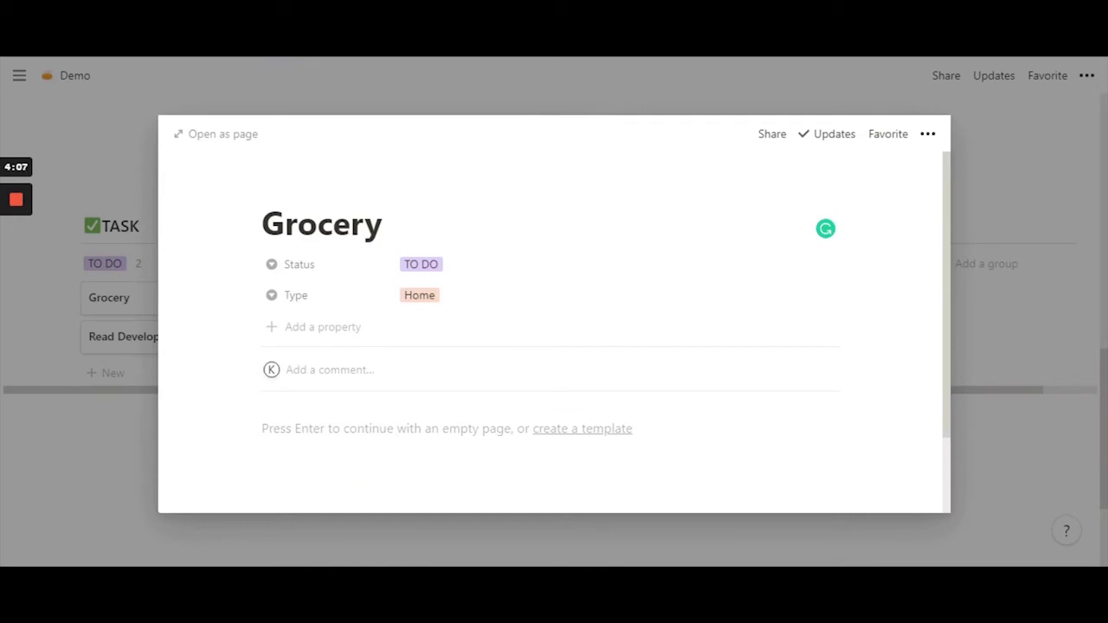
Insert a to-do list in the Grocery card's page body with Bread as its first item.
{"action": "left_click", "coordinate": [340, 431]}
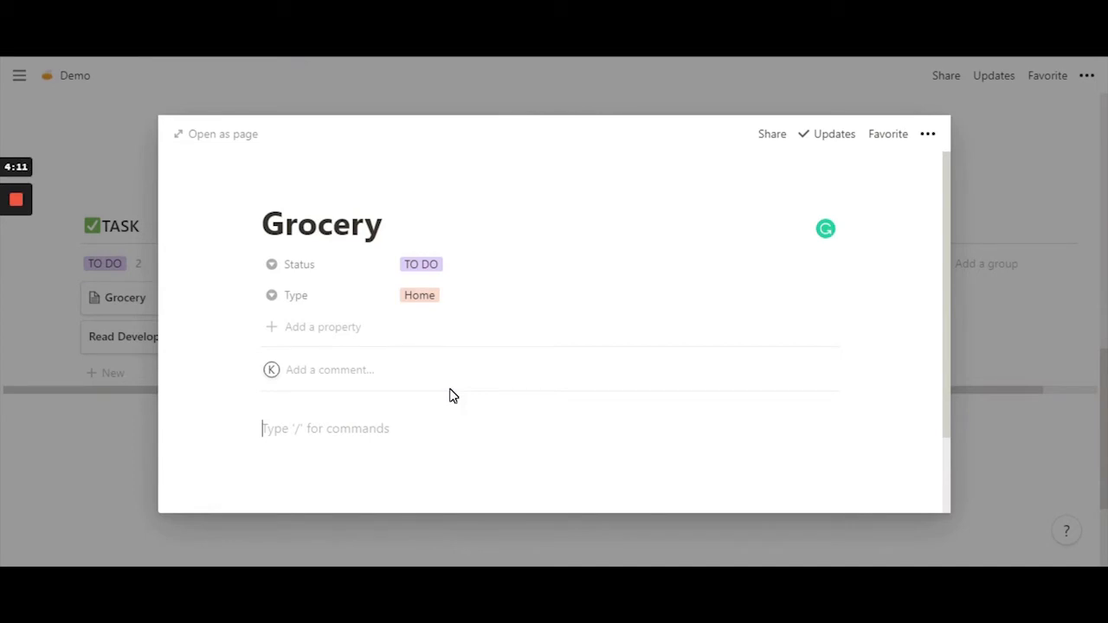
{"action": "type", "text": "/"}
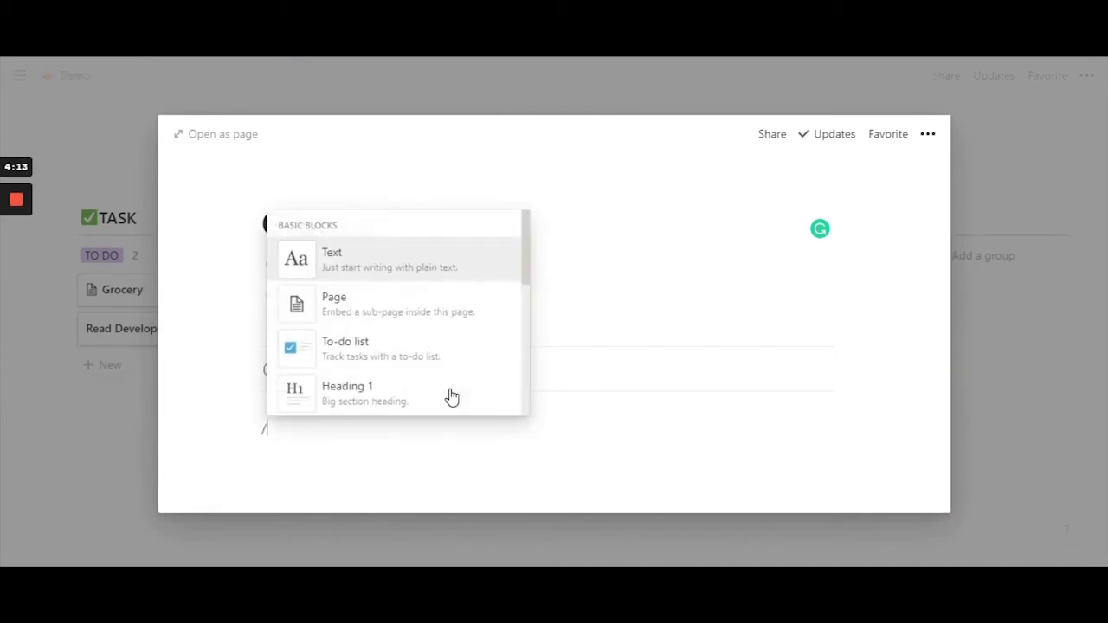
{"action": "left_click", "coordinate": [398, 354]}
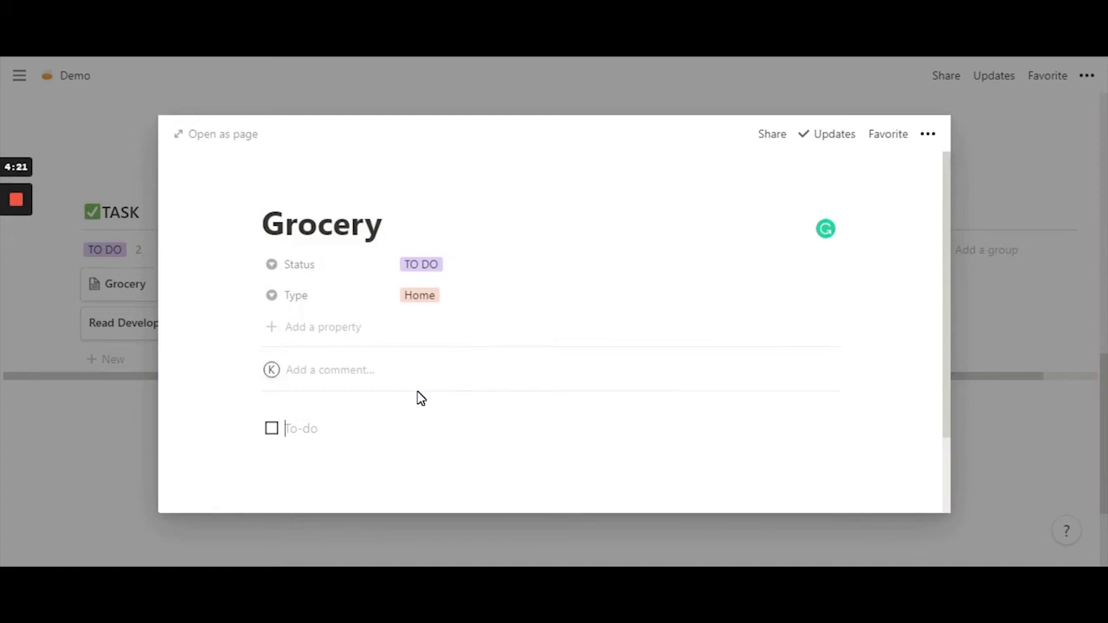
{"action": "type", "text": "Brea"}
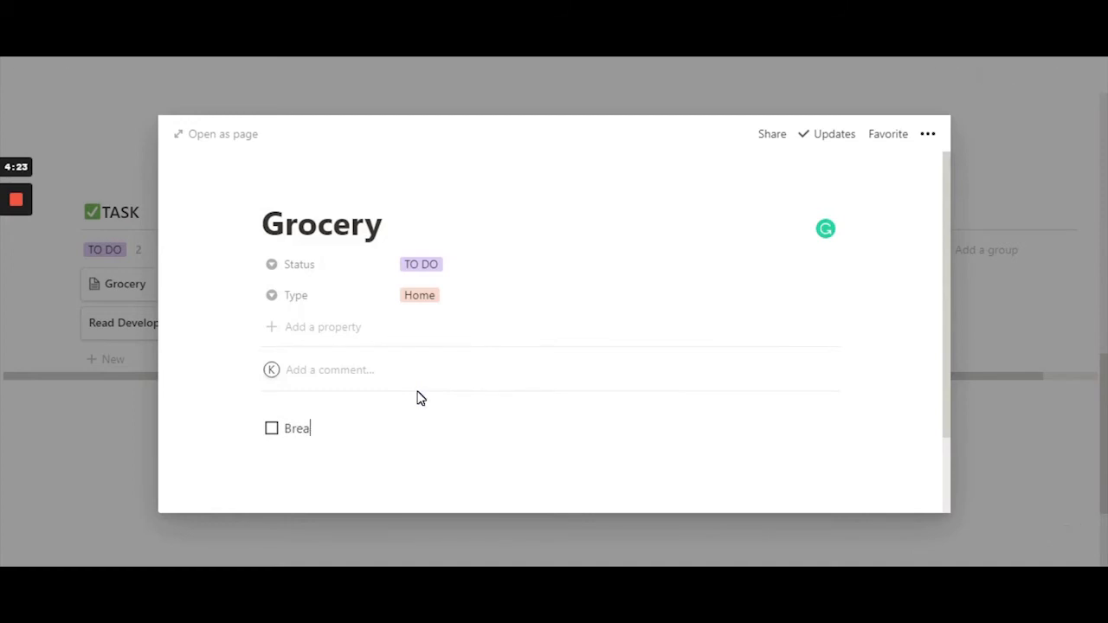
{"action": "type", "text": "d"}
Add the to-do items Milk, Eggs, Flour, Biskets, Chocolate and Ice Cream below Bread.
{"action": "key", "text": "Return"}
{"action": "type", "text": "Milk"}
{"action": "key", "text": "Return"}
{"action": "type", "text": "Eggs"}
{"action": "key", "text": "Return"}
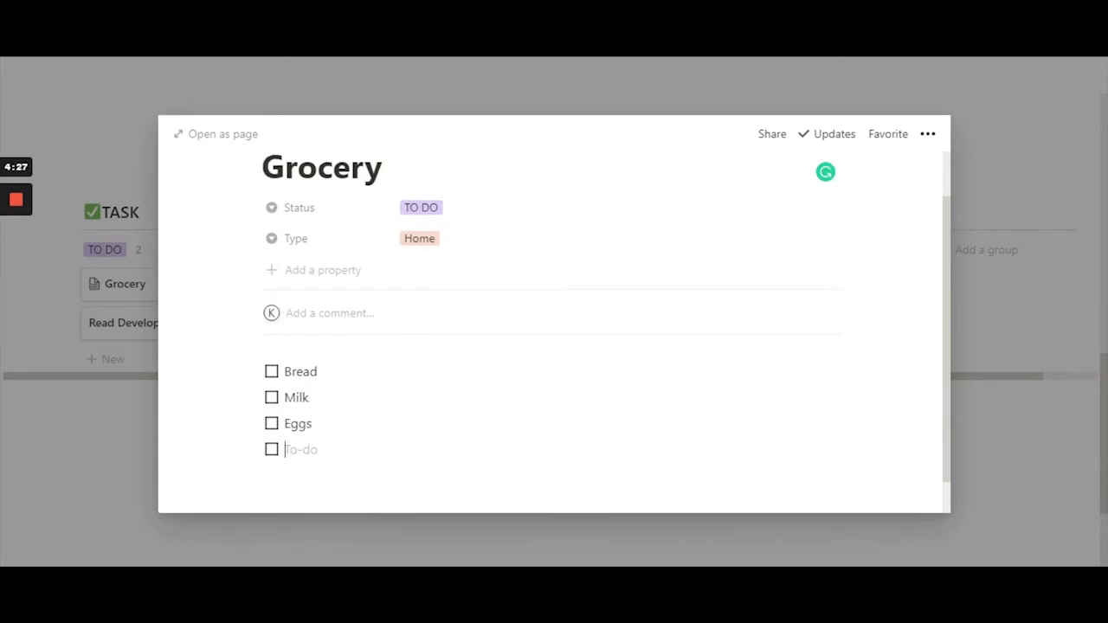
{"action": "type", "text": "Flour"}
{"action": "key", "text": "Return"}
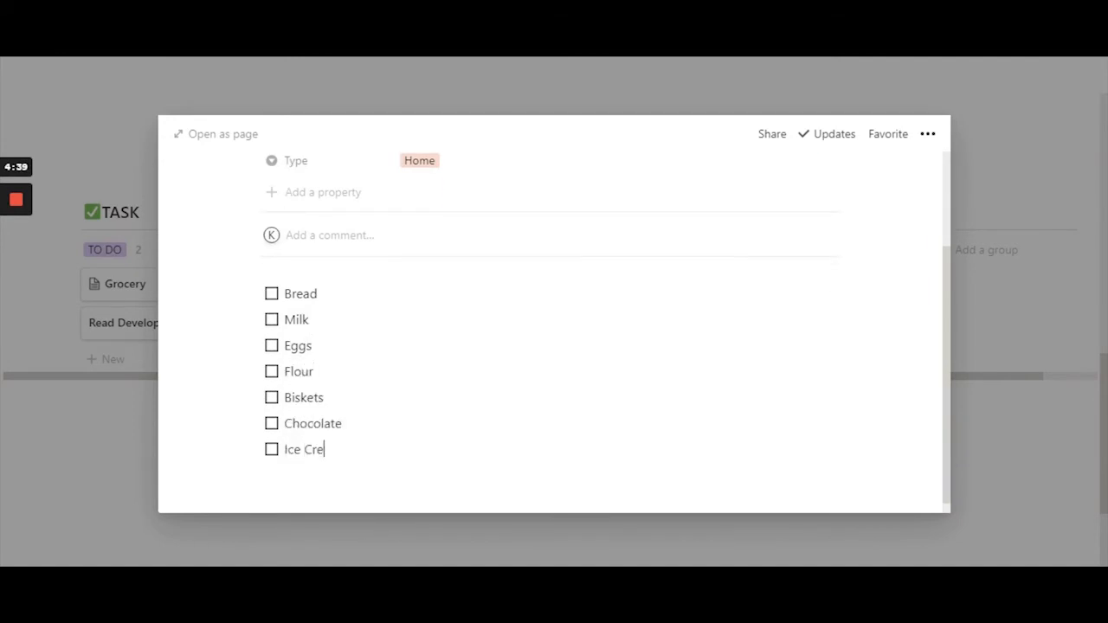
{"action": "type", "text": "am"}
Review the Grocery card's properties and the to-do list beneath them.
{"action": "scroll", "coordinate": [550, 385], "scroll_direction": "up", "scroll_amount": 1}
{"action": "scroll", "coordinate": [550, 385], "scroll_direction": "down", "scroll_amount": 2}
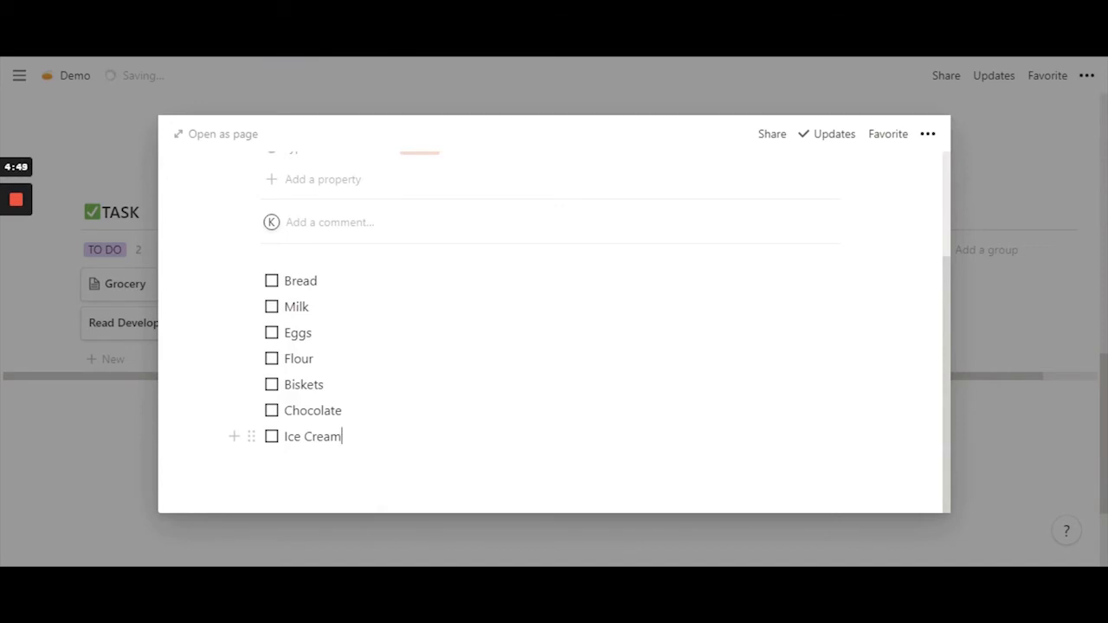
{"action": "scroll", "coordinate": [438, 406], "scroll_direction": "up", "scroll_amount": 2}
{"action": "scroll", "coordinate": [438, 406], "scroll_direction": "down", "scroll_amount": 2}
{"action": "scroll", "coordinate": [438, 406], "scroll_direction": "up", "scroll_amount": 1}
{"action": "scroll", "coordinate": [438, 406], "scroll_direction": "up", "scroll_amount": 2}
{"action": "scroll", "coordinate": [438, 406], "scroll_direction": "down", "scroll_amount": 3}
{"action": "key", "text": "Return"}
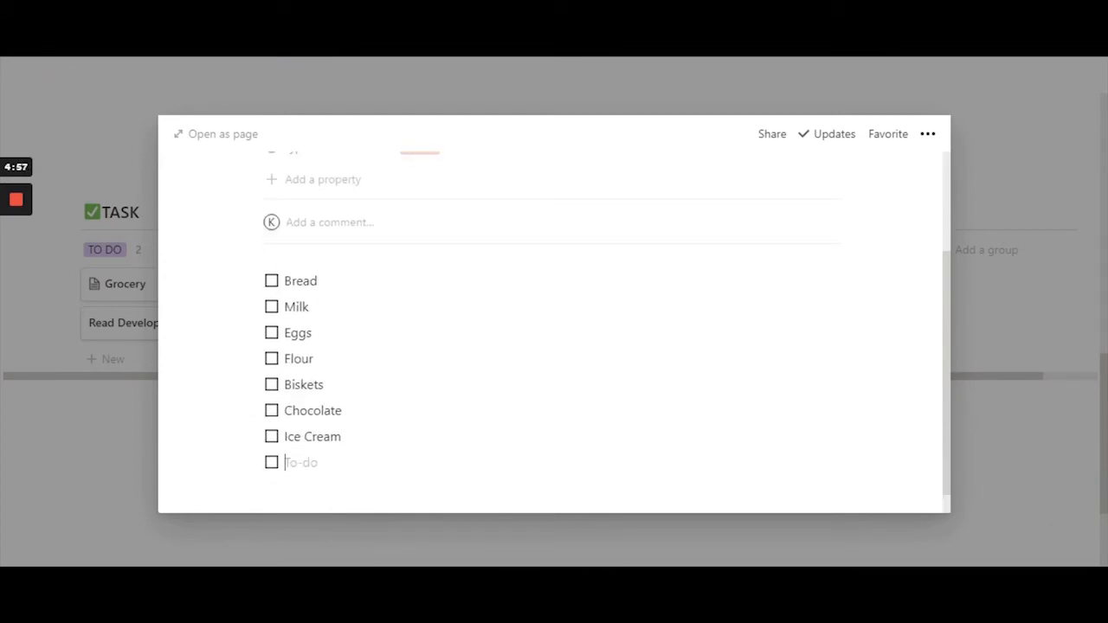
{"action": "key", "text": "Return"}
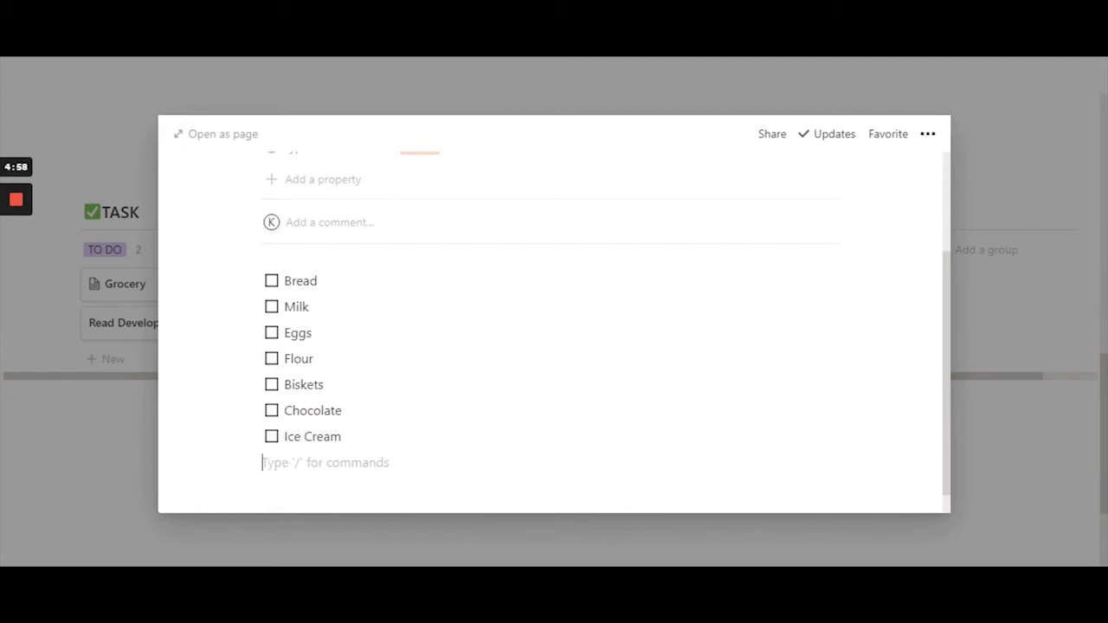
{"action": "scroll", "coordinate": [831, 412], "scroll_direction": "up", "scroll_amount": 2}
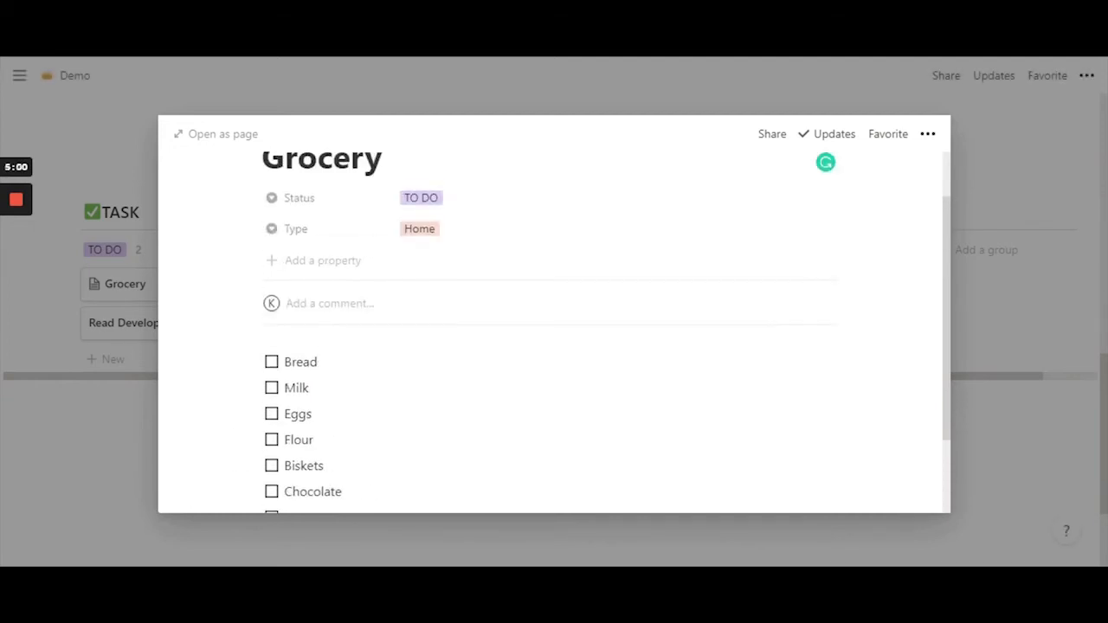
{"action": "scroll", "coordinate": [831, 412], "scroll_direction": "down", "scroll_amount": 2}
{"action": "key", "text": "BackSpace"}
{"action": "scroll", "coordinate": [845, 448], "scroll_direction": "up", "scroll_amount": 3}
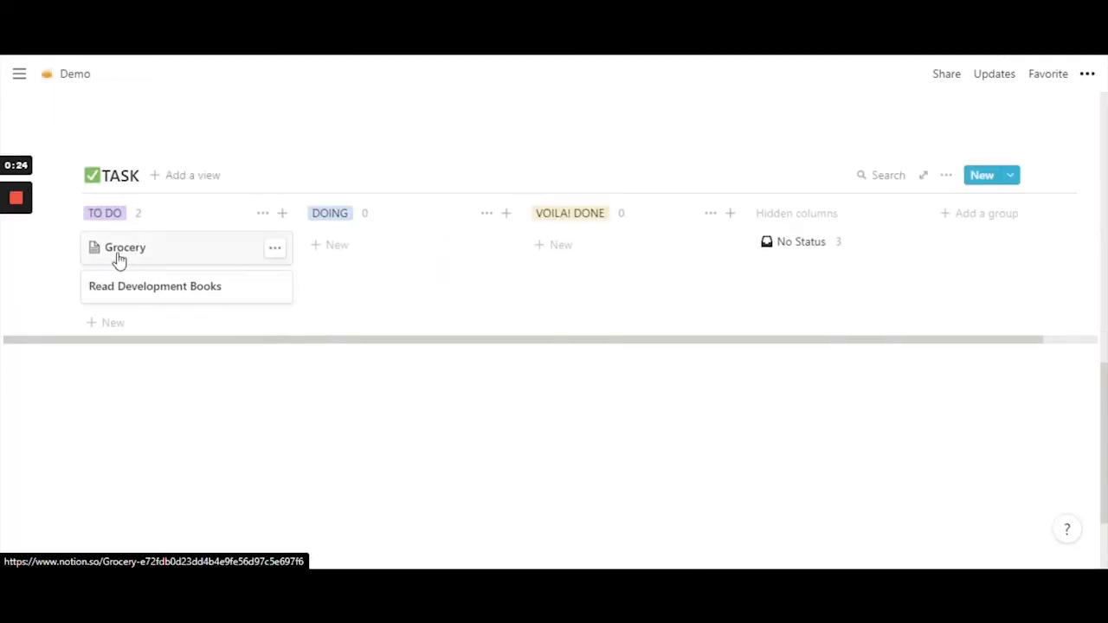
Reopen the Grocery card from the board, look over its whole to-do list and close the card.
{"action": "left_click", "coordinate": [181, 257]}
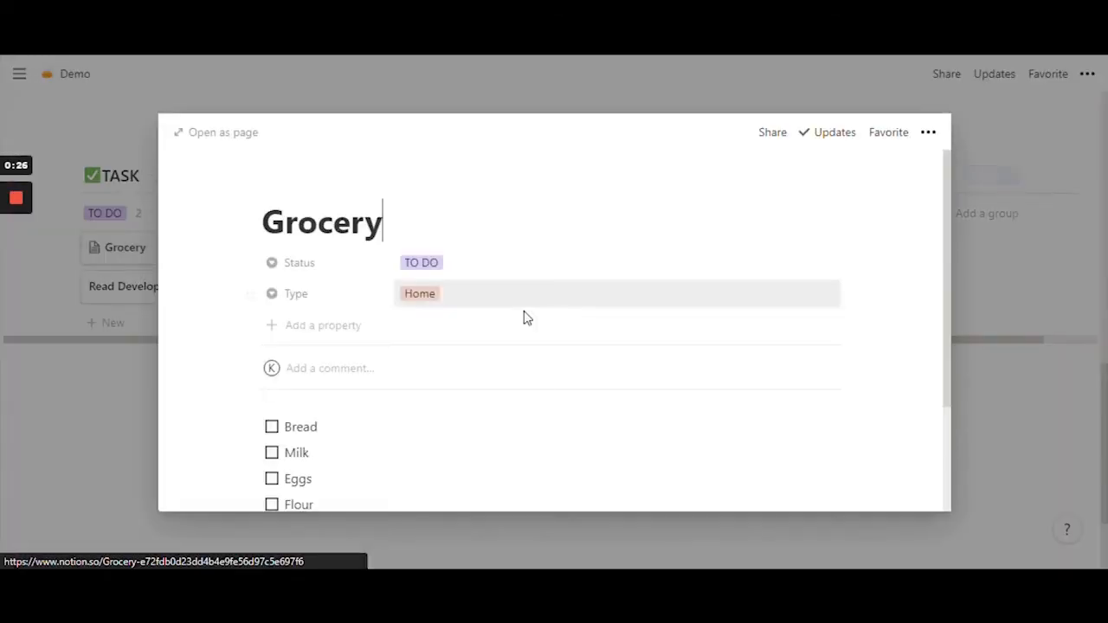
{"action": "scroll", "coordinate": [525, 317], "scroll_direction": "down", "scroll_amount": 3}
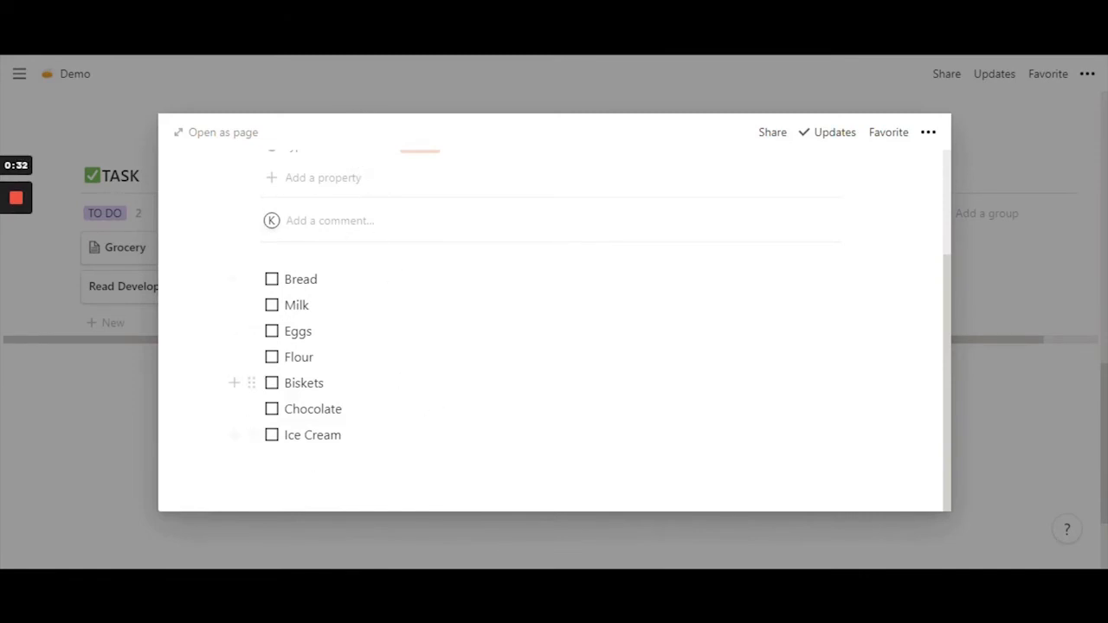
{"action": "left_click", "coordinate": [379, 96]}
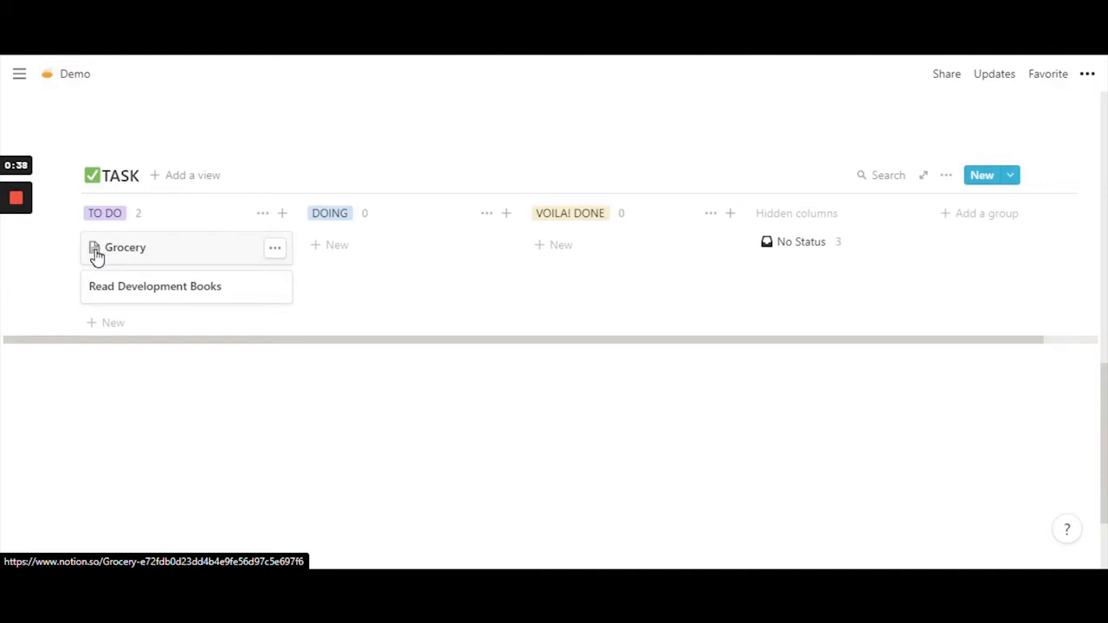
Open the Read Development Books card, look over its properties and empty page body, and close it.
{"action": "left_click", "coordinate": [161, 295]}
{"action": "scroll", "coordinate": [390, 445], "scroll_direction": "down", "scroll_amount": 2}
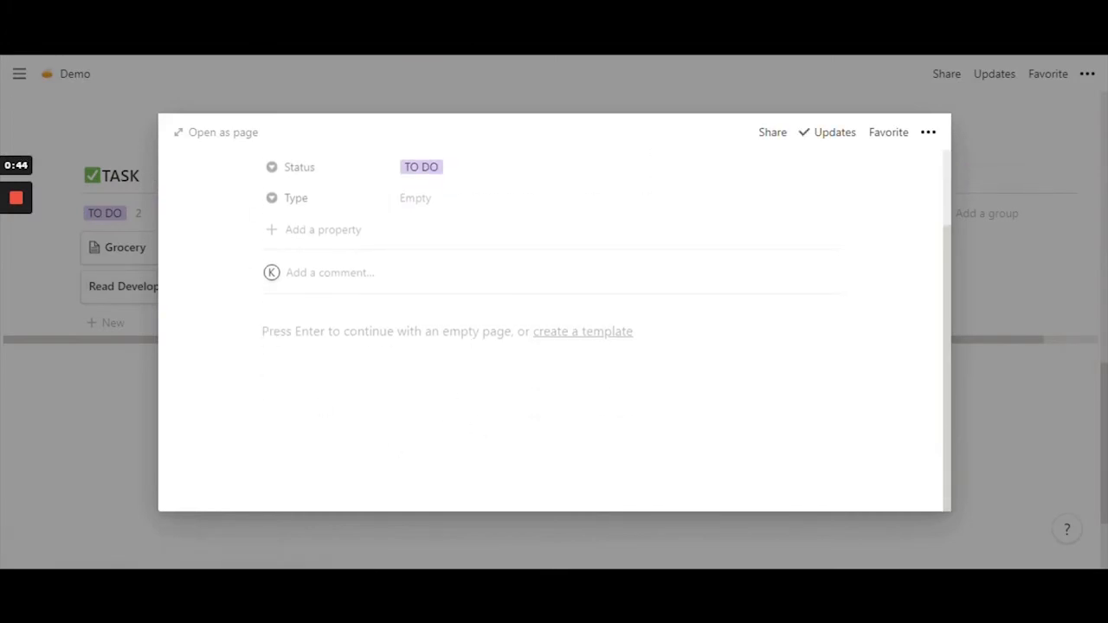
{"action": "scroll", "coordinate": [519, 364], "scroll_direction": "up", "scroll_amount": 3}
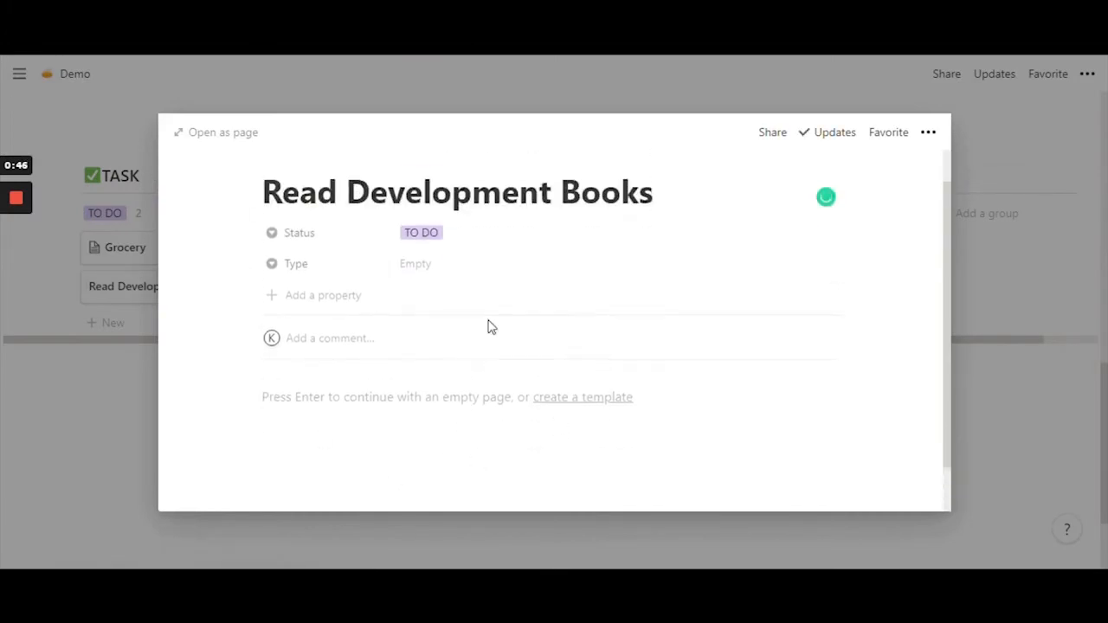
{"action": "left_click", "coordinate": [335, 96]}
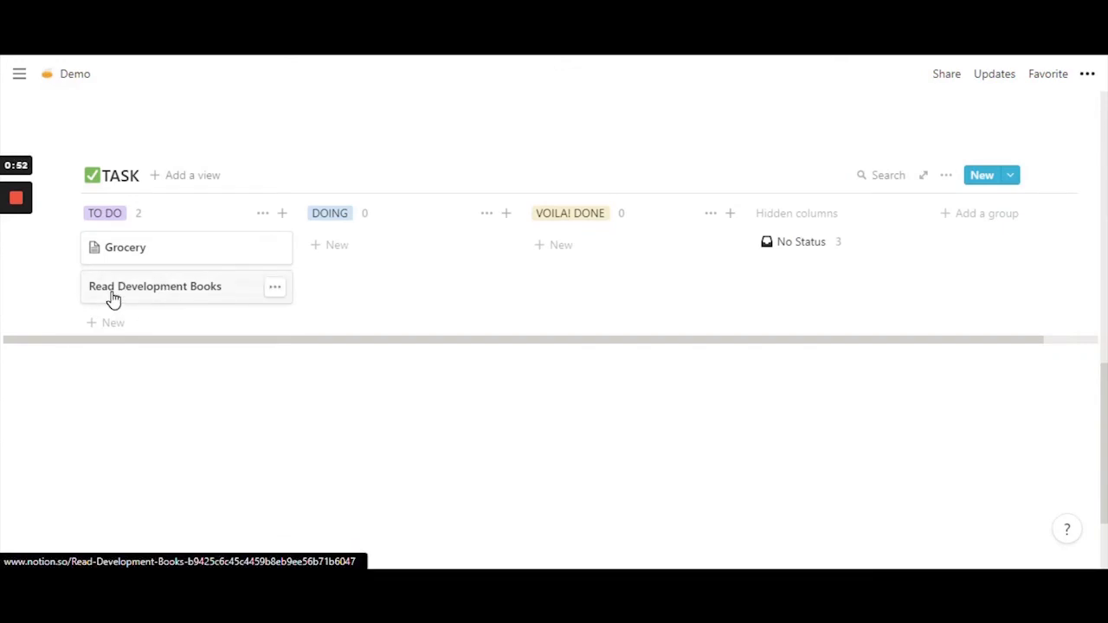
Reopen the Read Development Books card and set its Type property to Self.
{"action": "left_click", "coordinate": [180, 296]}
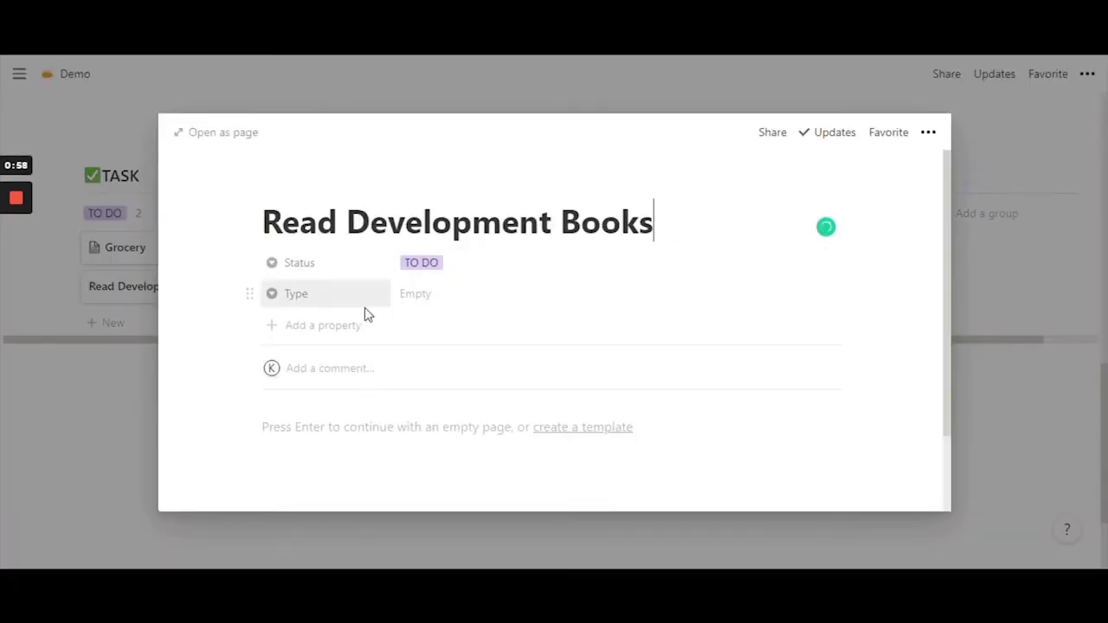
{"action": "left_click", "coordinate": [424, 298]}
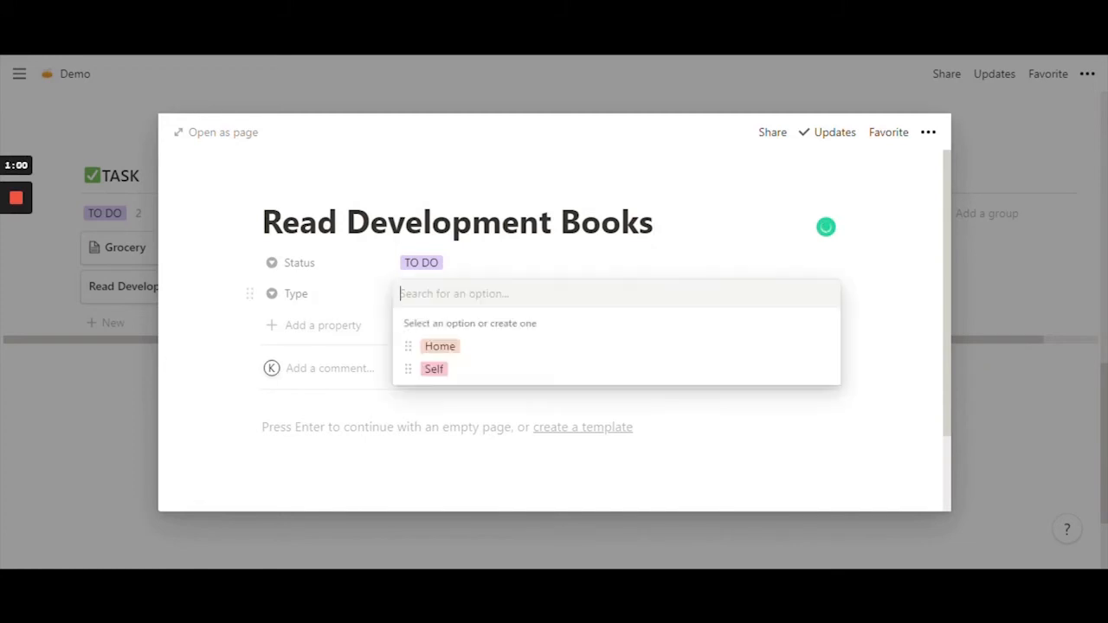
{"action": "left_click", "coordinate": [434, 371]}
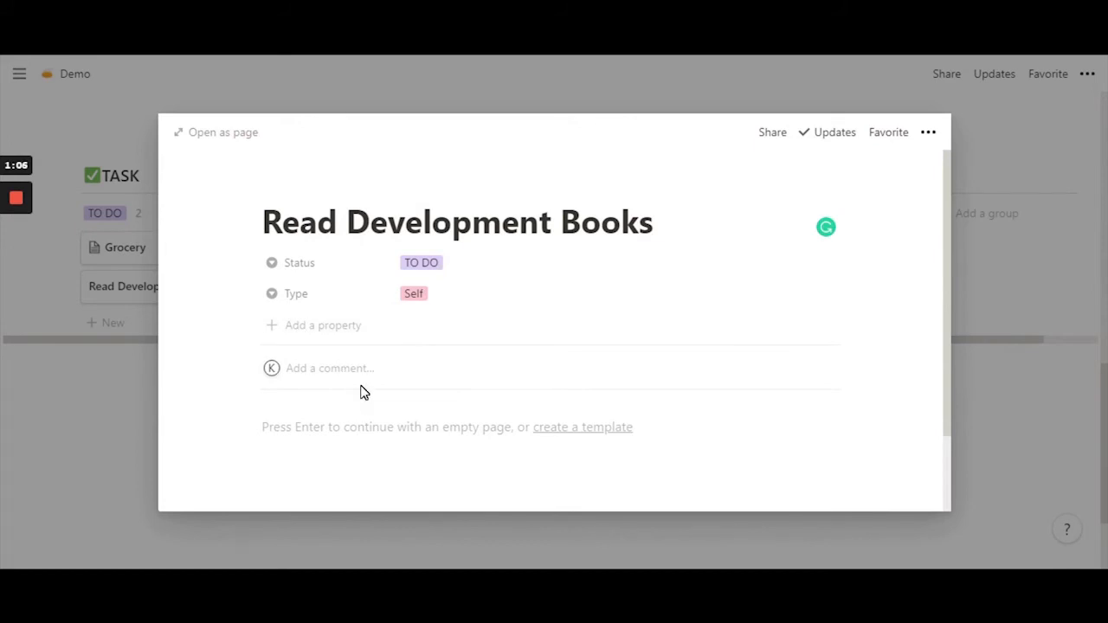
Add a new property named Link with the URL property type to the Read Development Books card.
{"action": "left_click", "coordinate": [311, 329]}
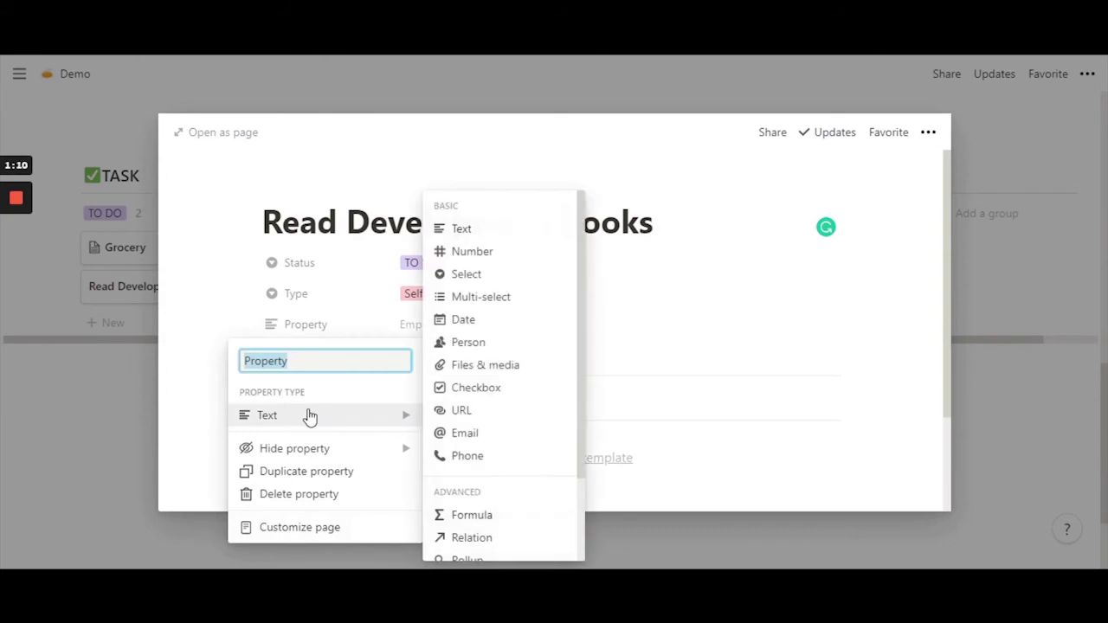
{"action": "left_click", "coordinate": [348, 320]}
{"action": "left_click", "coordinate": [308, 334]}
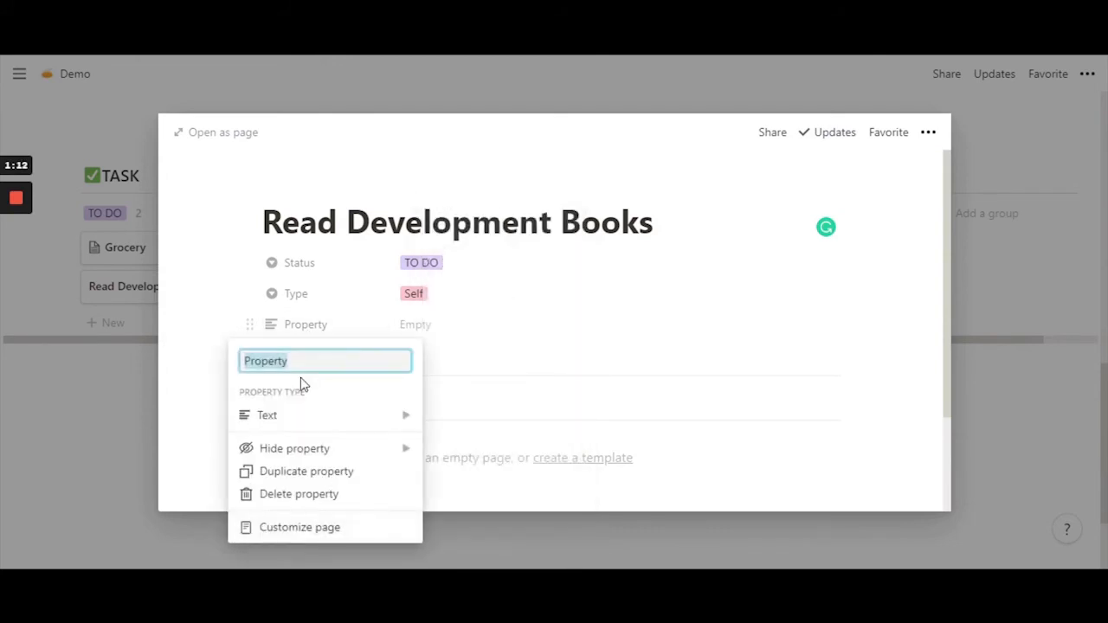
{"action": "type", "text": "Link"}
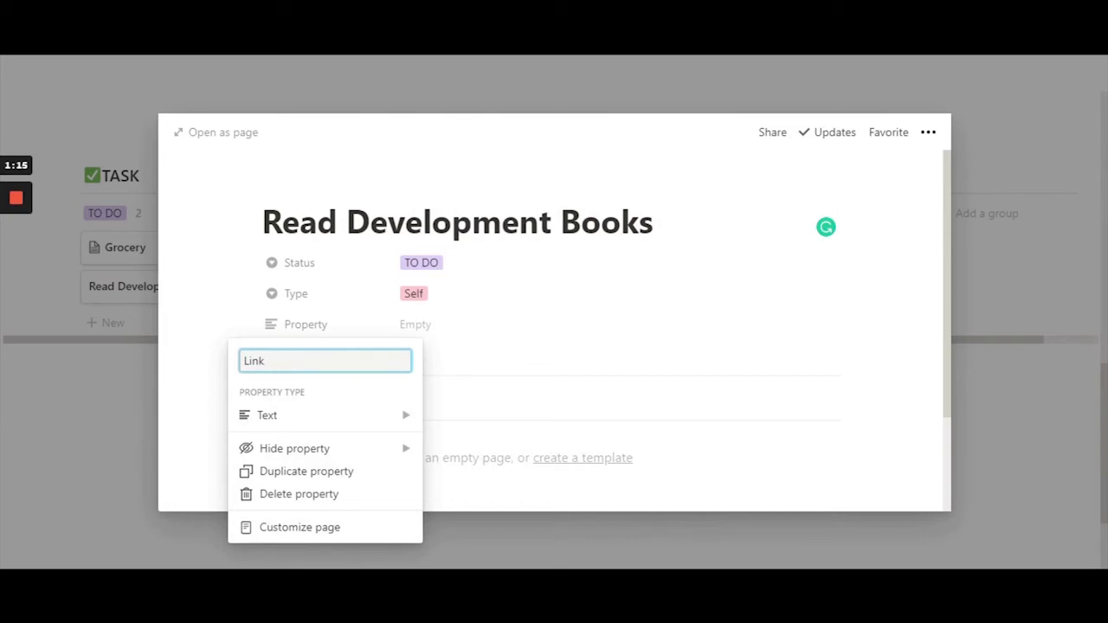
{"action": "mouse_move", "coordinate": [353, 422]}
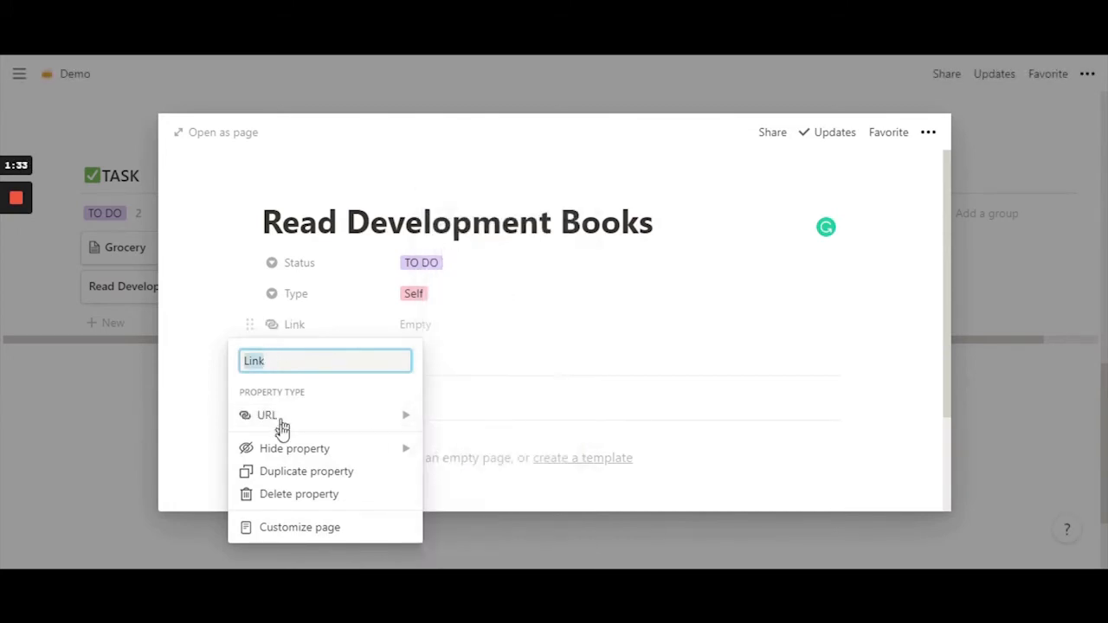
{"action": "mouse_move", "coordinate": [292, 420]}
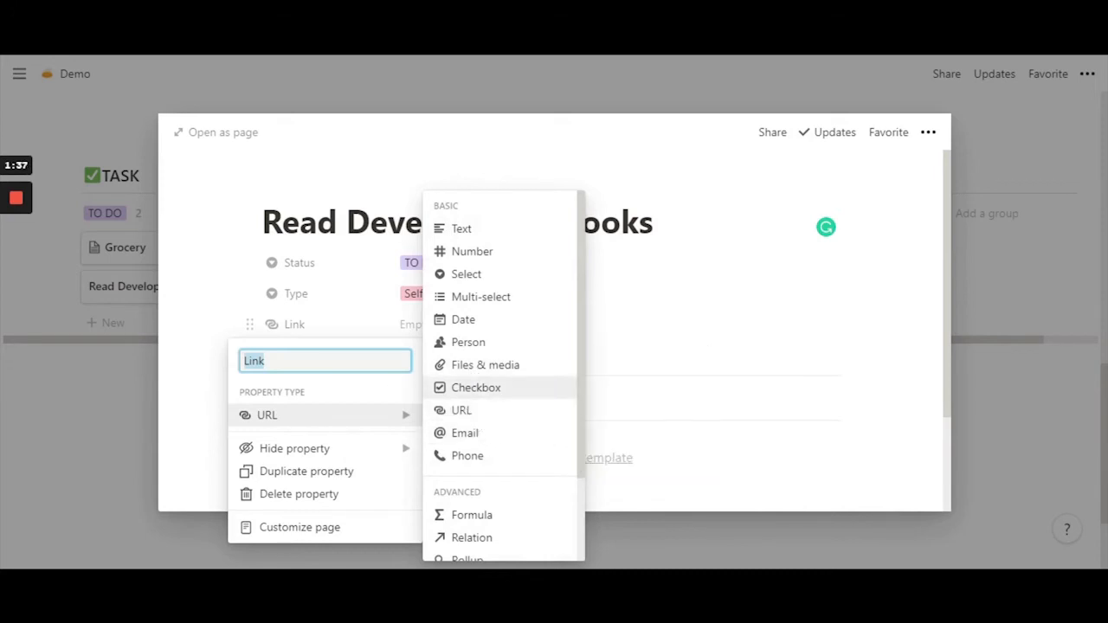
{"action": "left_click", "coordinate": [352, 393]}
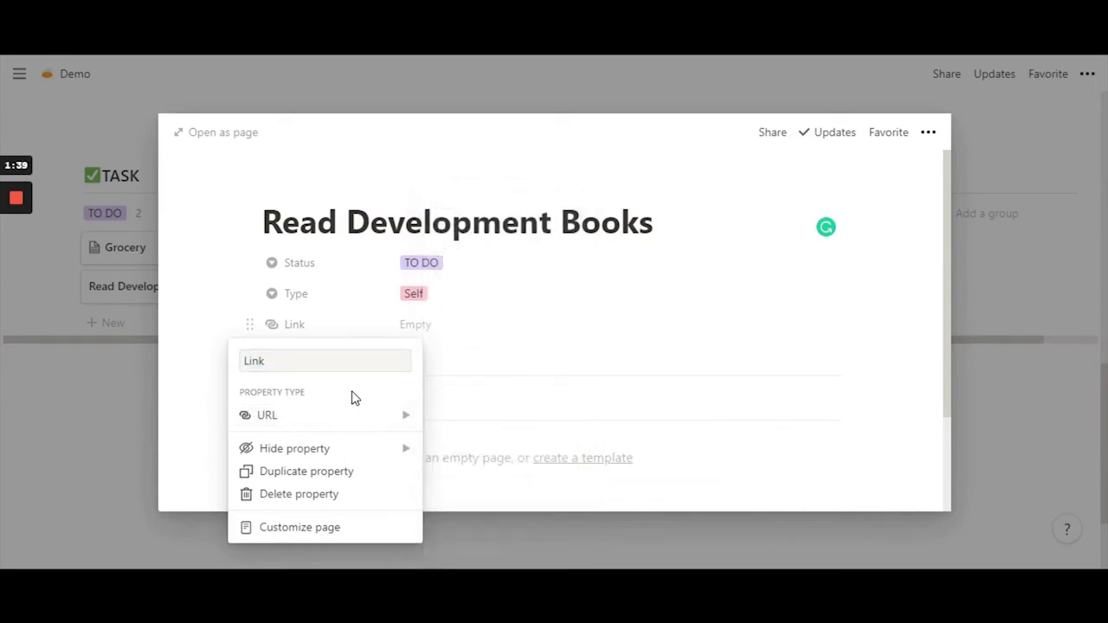
{"action": "left_click", "coordinate": [524, 364]}
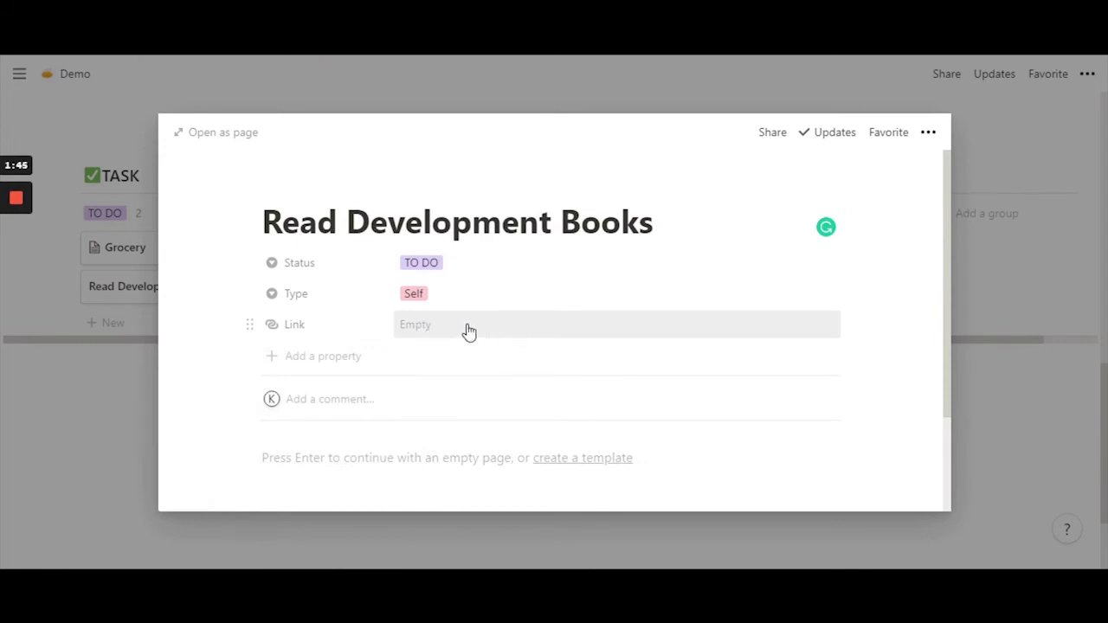
{"action": "left_click", "coordinate": [463, 330]}
{"action": "left_click", "coordinate": [487, 304]}
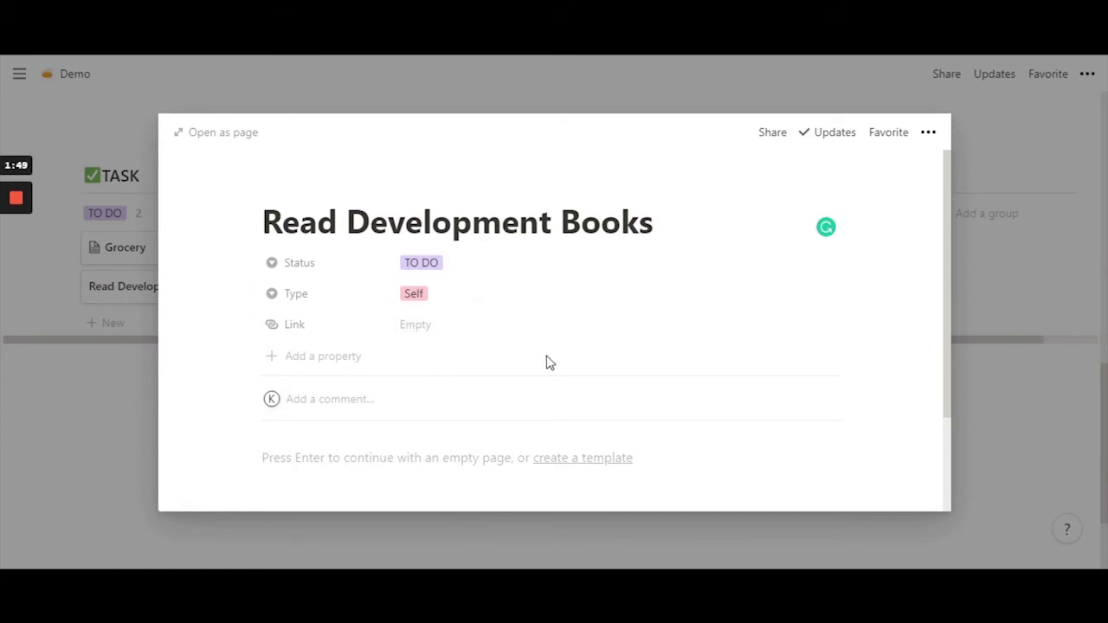
{"action": "left_click", "coordinate": [436, 334]}
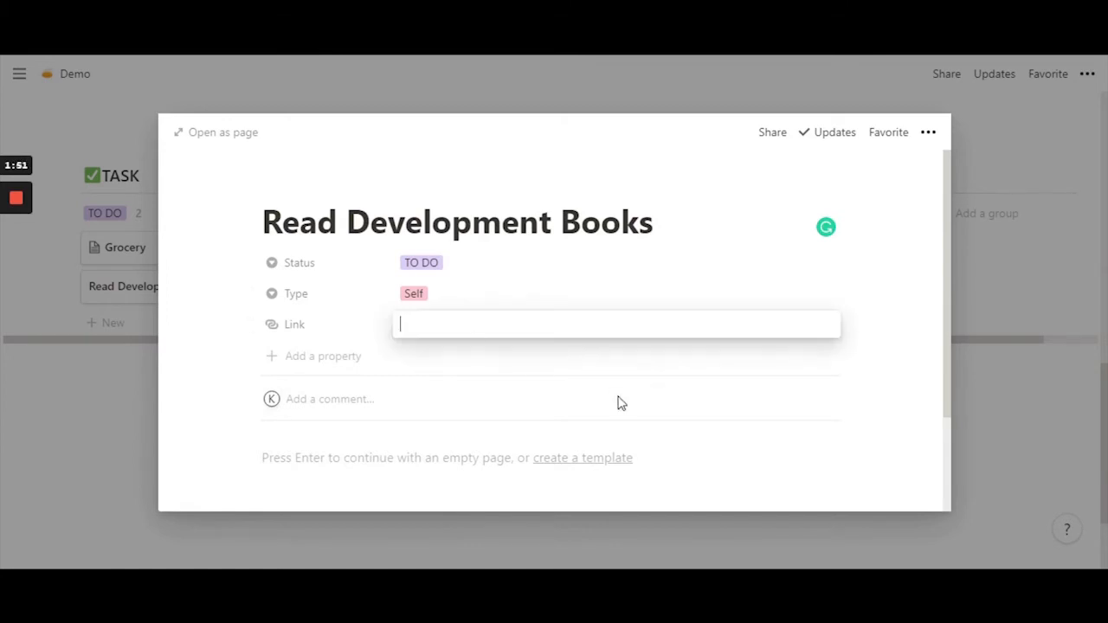
{"action": "left_click", "coordinate": [597, 370]}
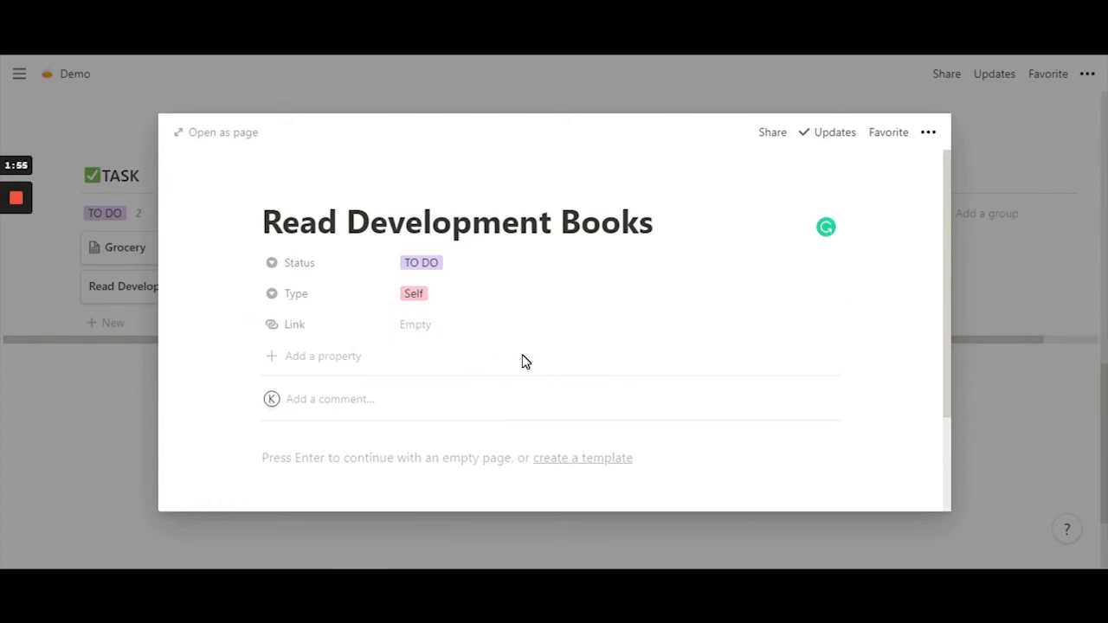
{"action": "left_click", "coordinate": [433, 334]}
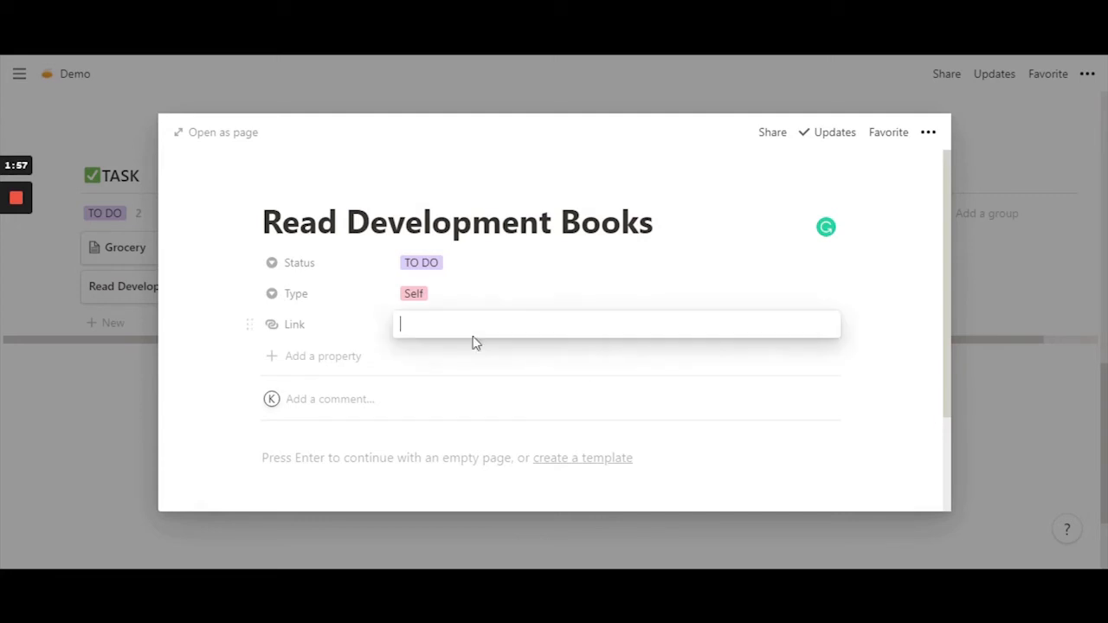
{"action": "left_click", "coordinate": [624, 349]}
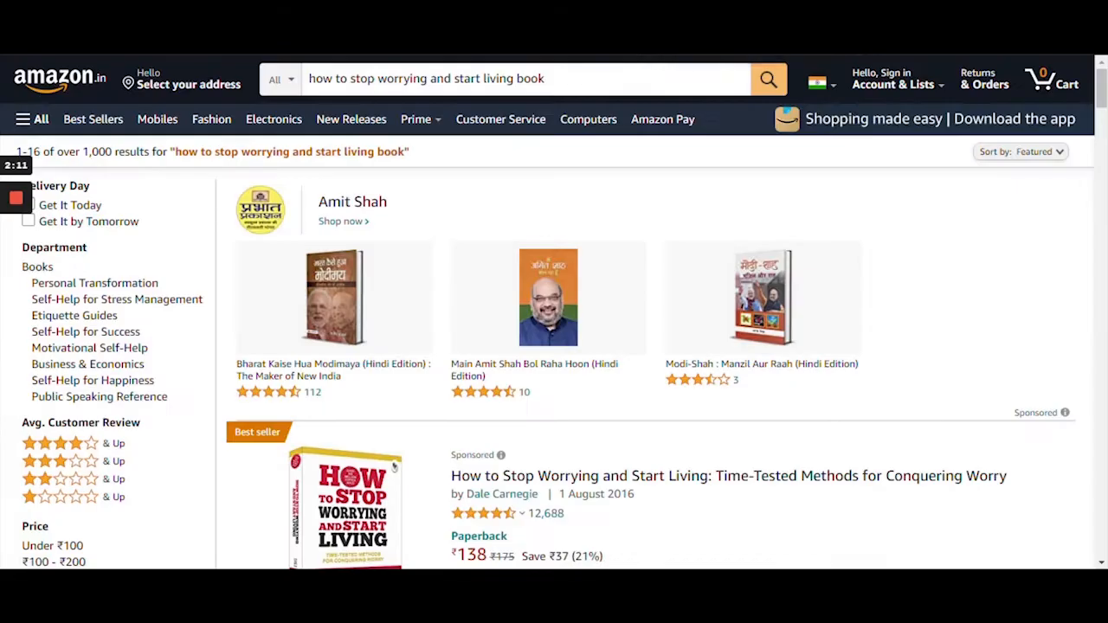
In the Amazon results, open the non-sponsored How to Stop Worrying and Start Living listing and look over its product page.
{"action": "scroll", "coordinate": [497, 381], "scroll_direction": "down", "scroll_amount": 3}
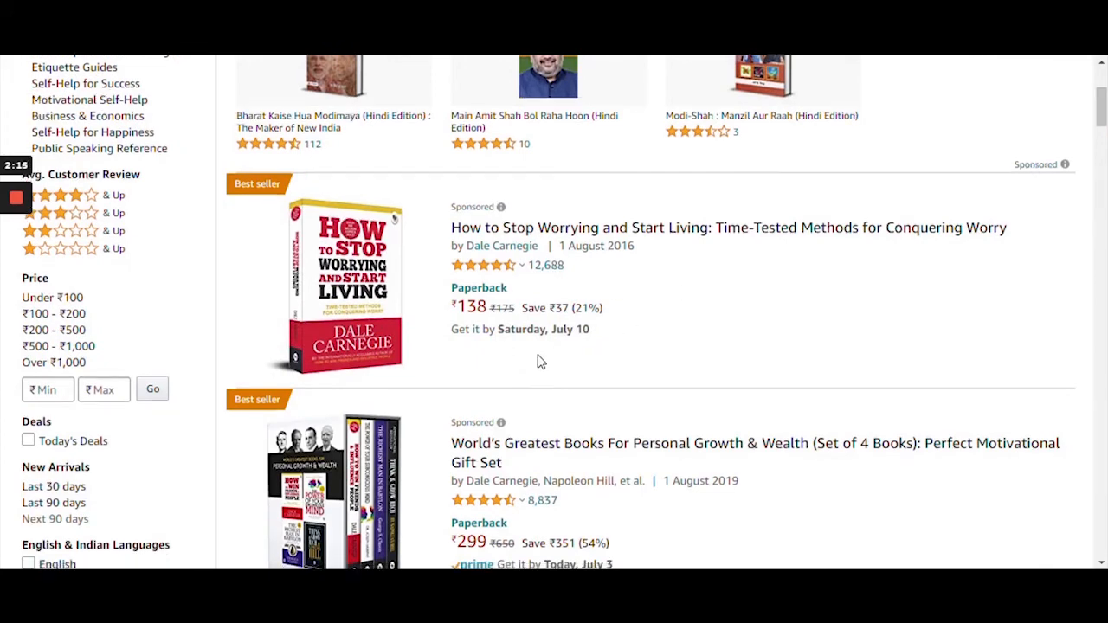
{"action": "scroll", "coordinate": [539, 359], "scroll_direction": "down", "scroll_amount": 1}
{"action": "scroll", "coordinate": [567, 348], "scroll_direction": "down", "scroll_amount": 4}
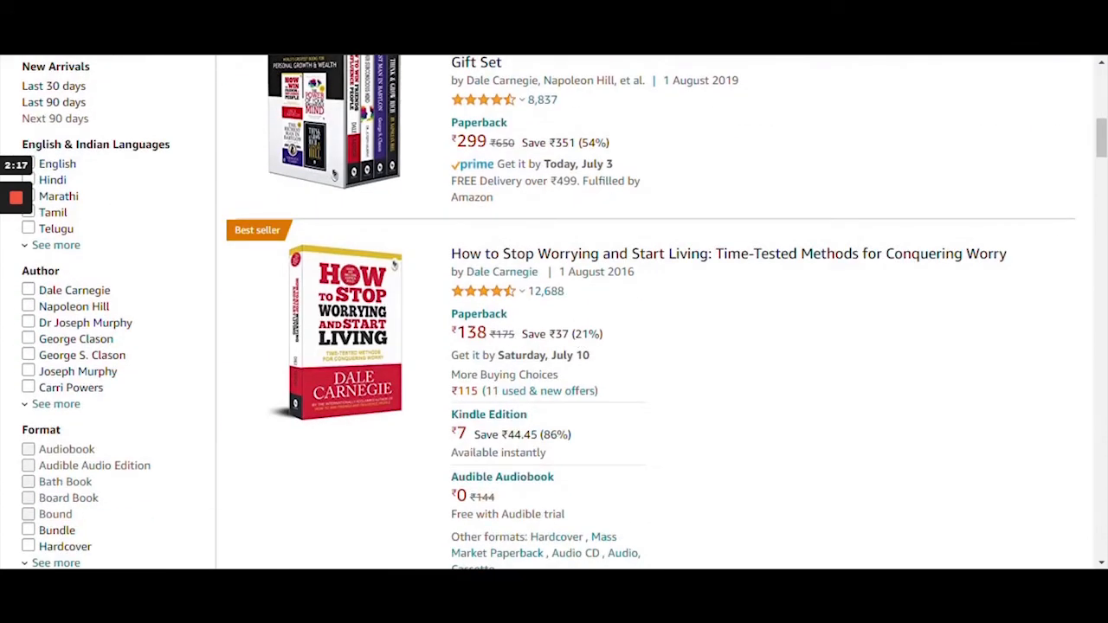
{"action": "scroll", "coordinate": [350, 295], "scroll_direction": "down", "scroll_amount": 1}
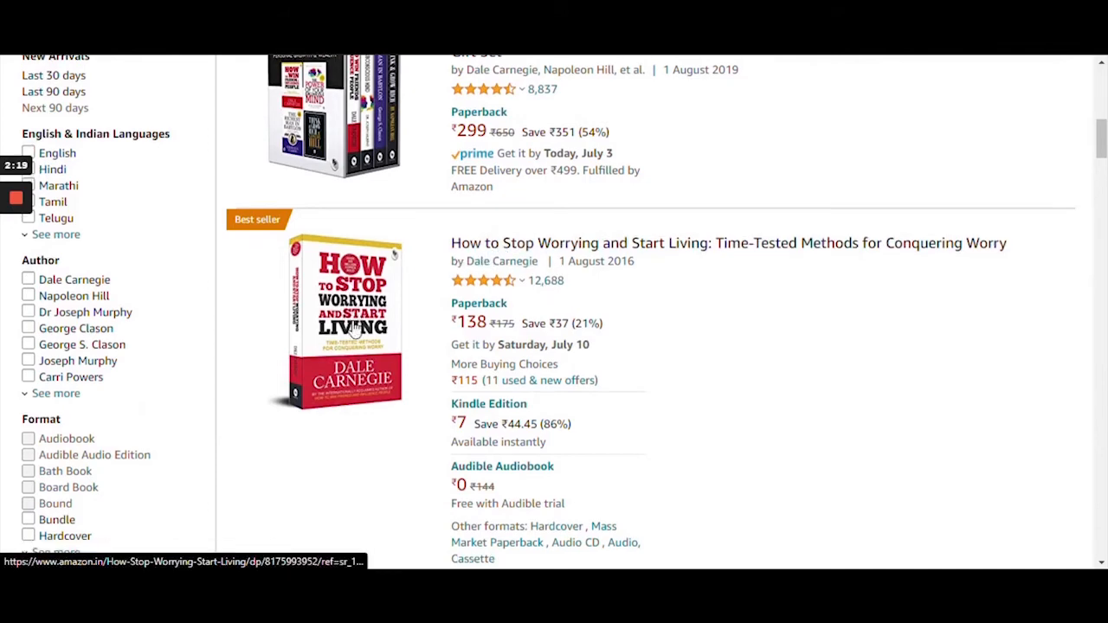
{"action": "left_click", "coordinate": [352, 271]}
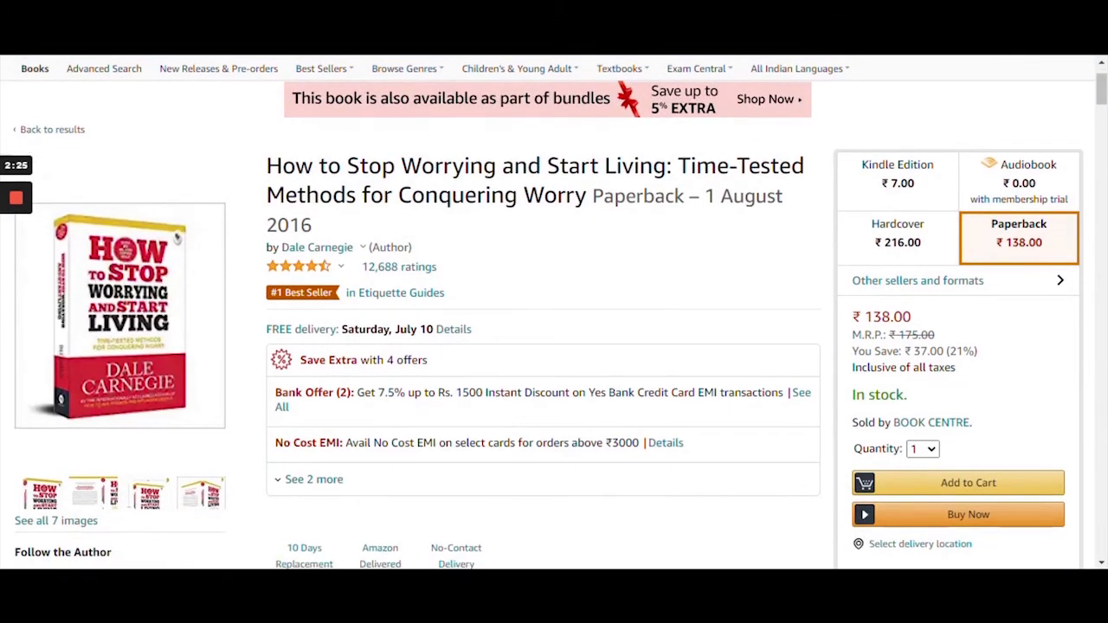
{"action": "scroll", "coordinate": [577, 495], "scroll_direction": "down", "scroll_amount": 2}
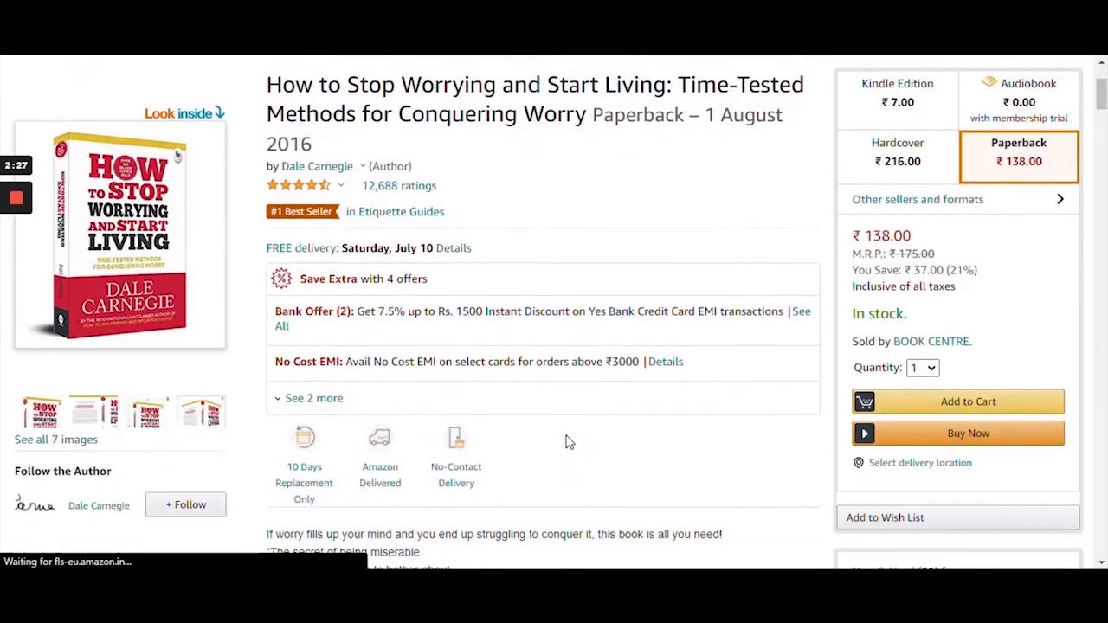
{"action": "scroll", "coordinate": [564, 437], "scroll_direction": "up", "scroll_amount": 2}
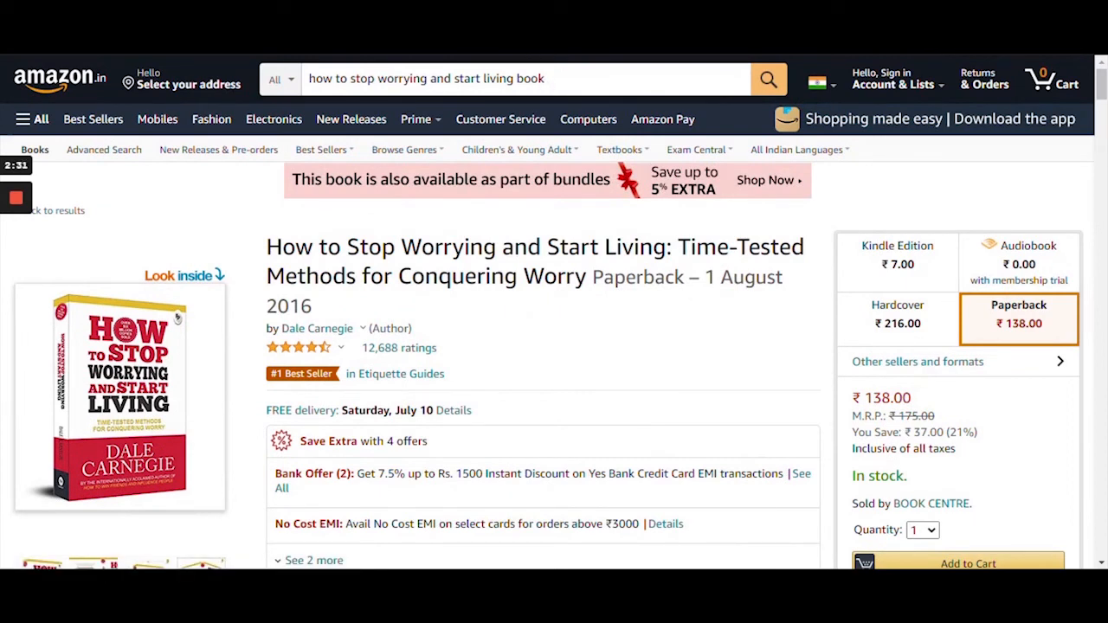
Switch back to Notion and paste the Amazon book page's URL as the card's Link value.
{"action": "key", "text": "ctrl+Tab"}
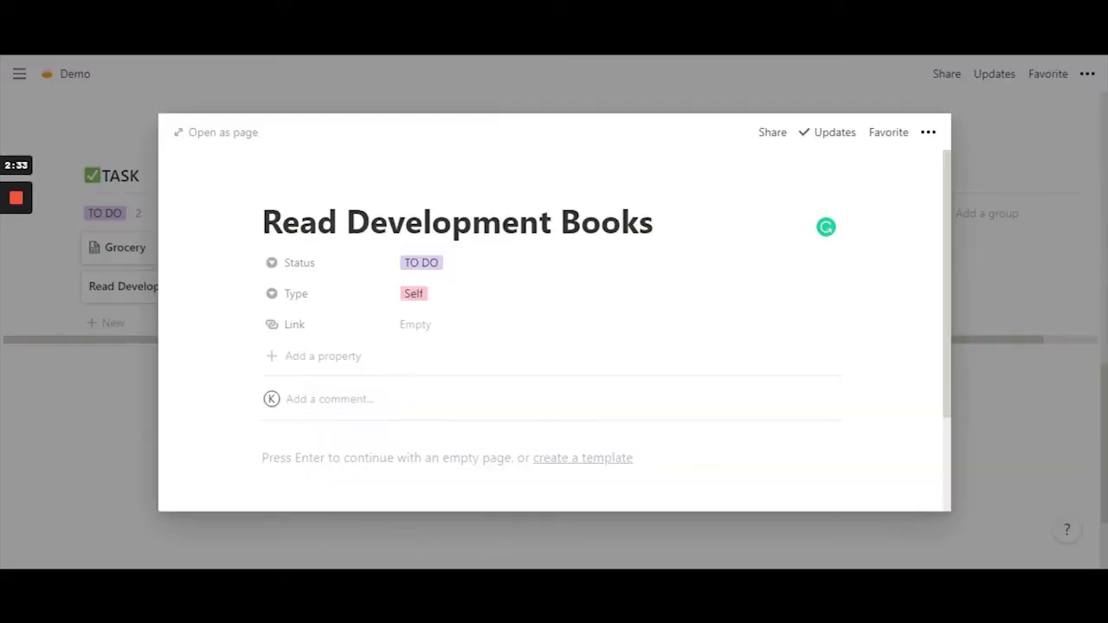
{"action": "left_click", "coordinate": [430, 332]}
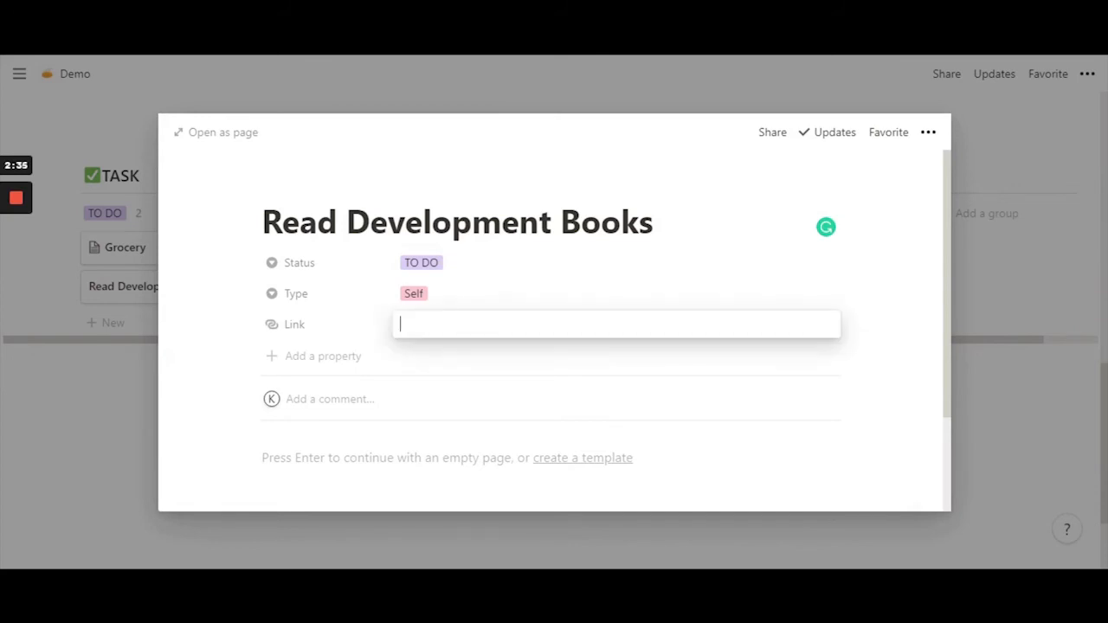
{"action": "key", "text": "ctrl+v"}
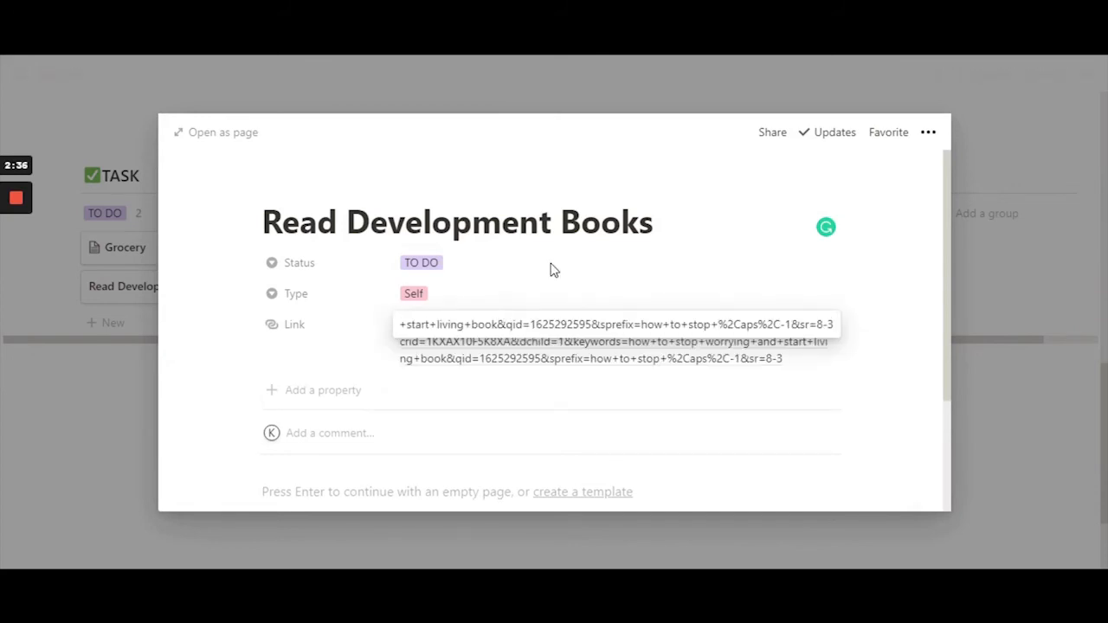
{"action": "left_click", "coordinate": [576, 403]}
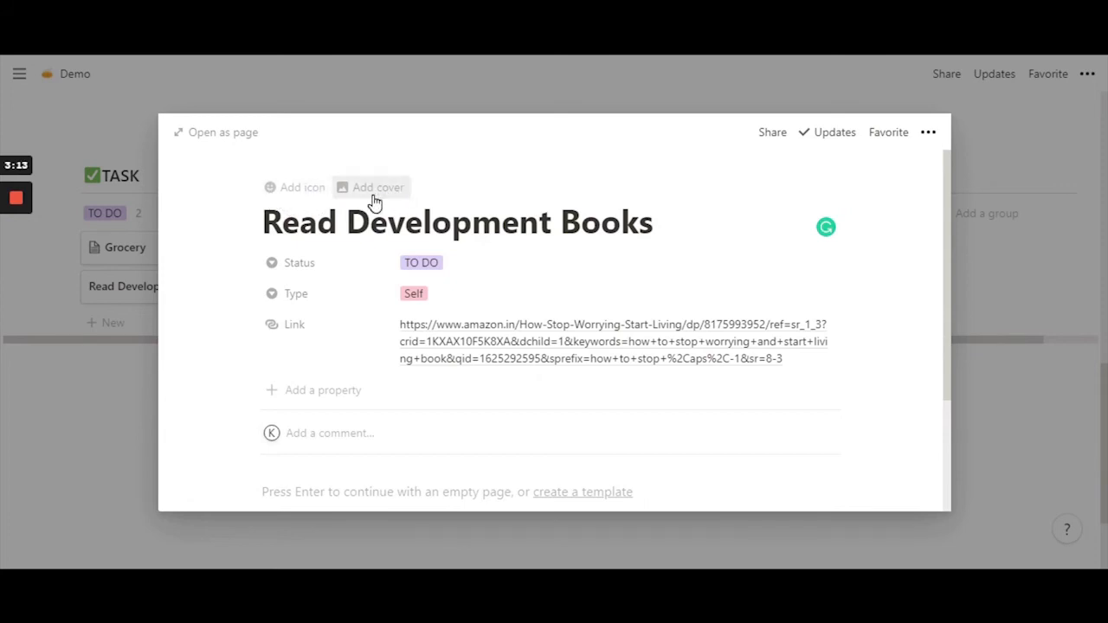
Add an icon to the Read Development Books page, search the emojis for "book" and choose the stacked books emoji.
{"action": "left_click", "coordinate": [288, 190]}
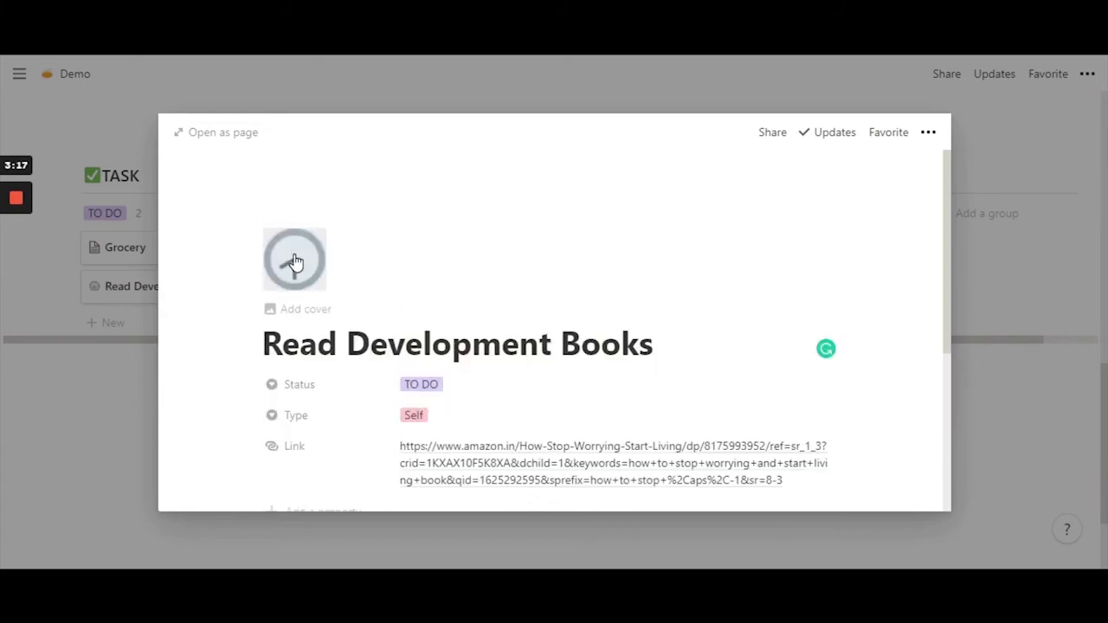
{"action": "left_click", "coordinate": [295, 260]}
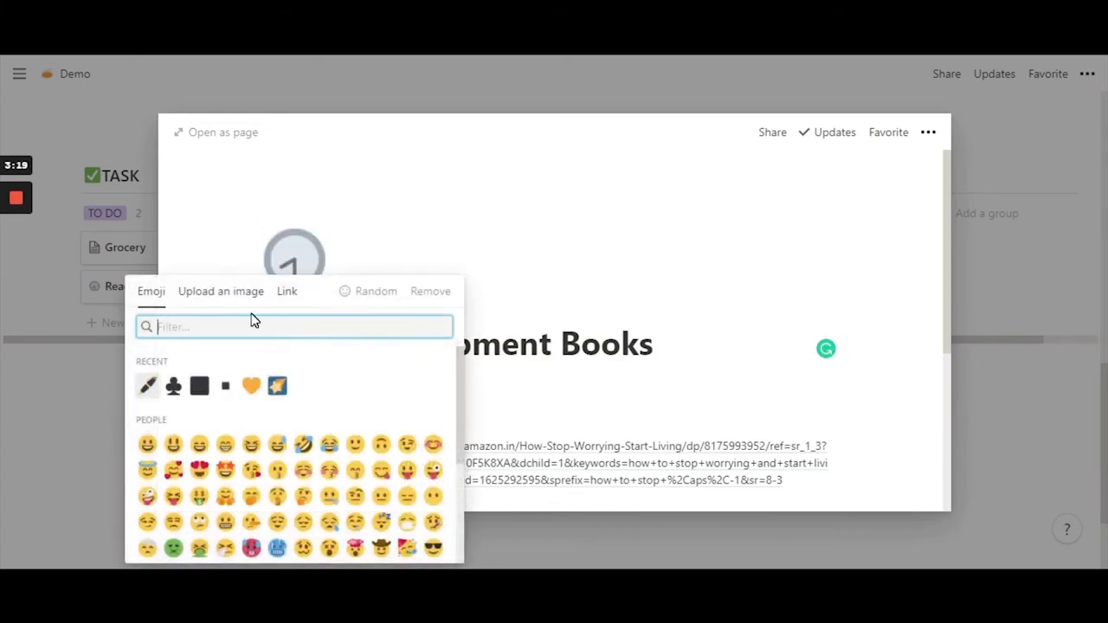
{"action": "type", "text": "book"}
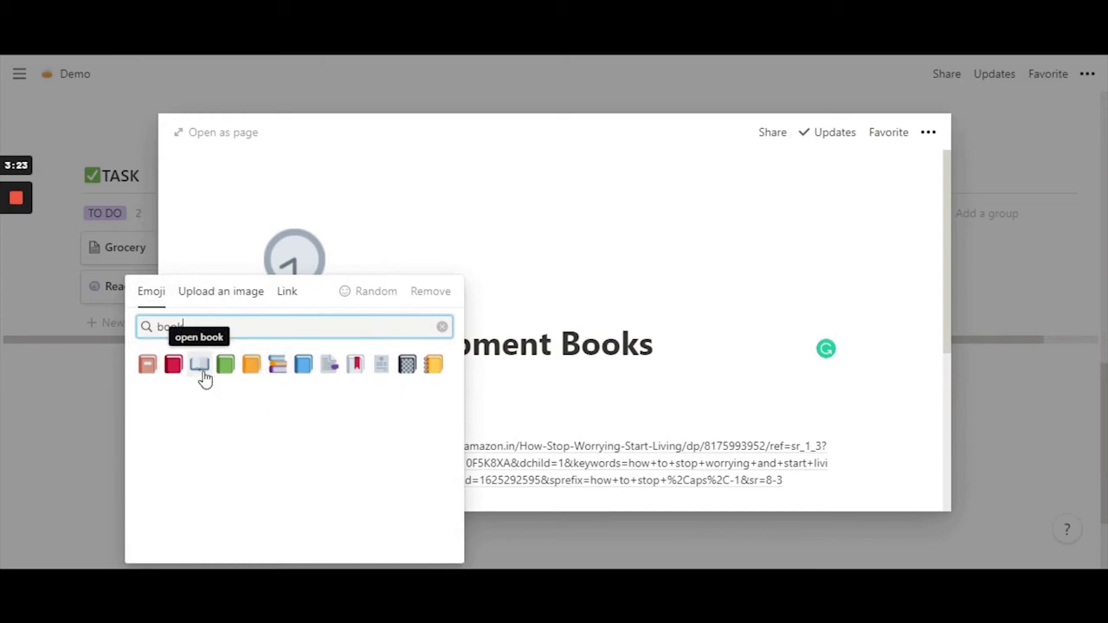
{"action": "left_click", "coordinate": [275, 374]}
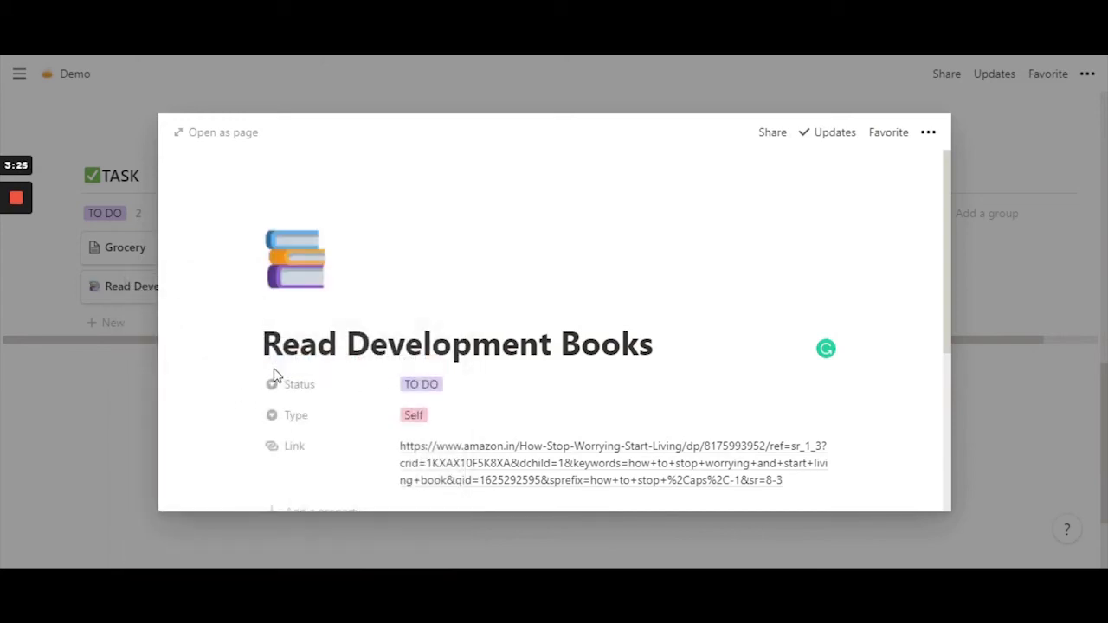
Add a cover to the Read Development Books page and search Unsplash for "books" to replace the default image.
{"action": "mouse_move", "coordinate": [321, 273]}
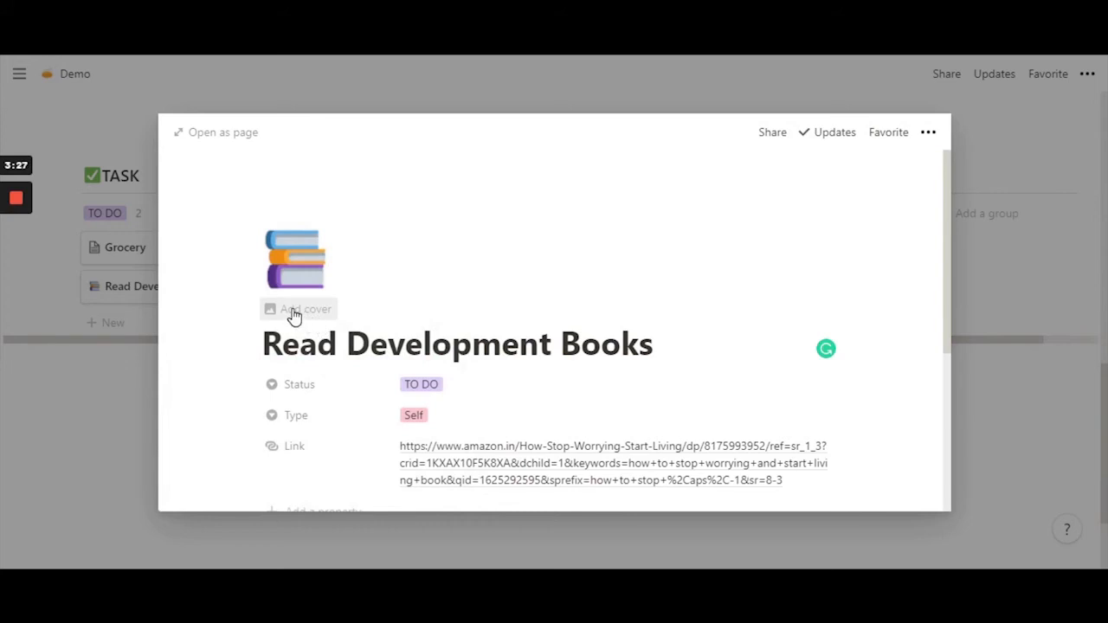
{"action": "left_click", "coordinate": [306, 309]}
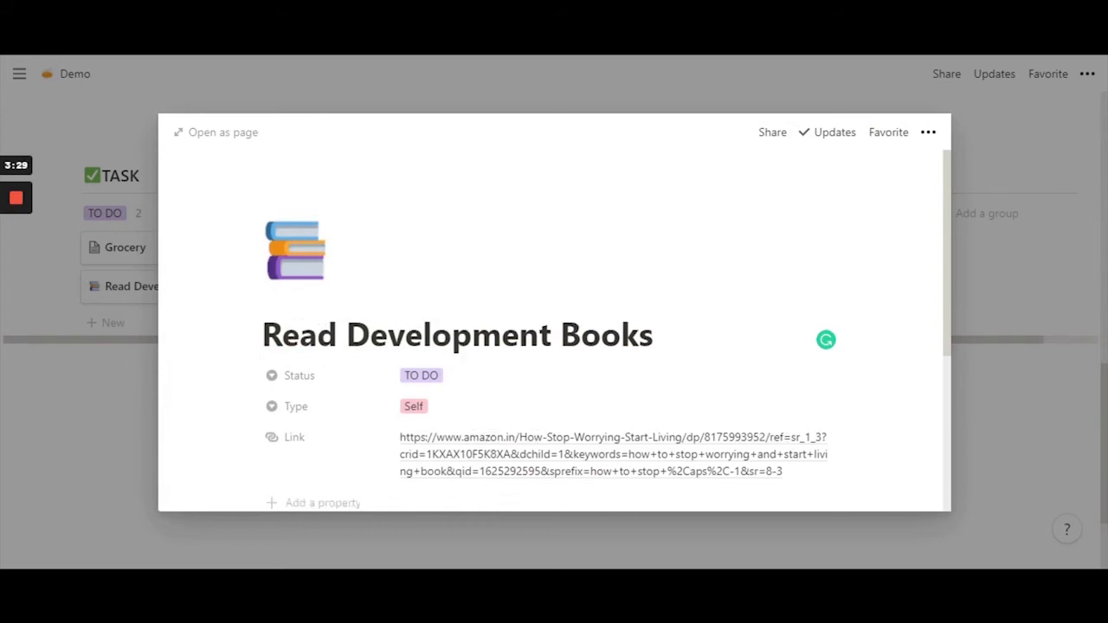
{"action": "mouse_move", "coordinate": [804, 277]}
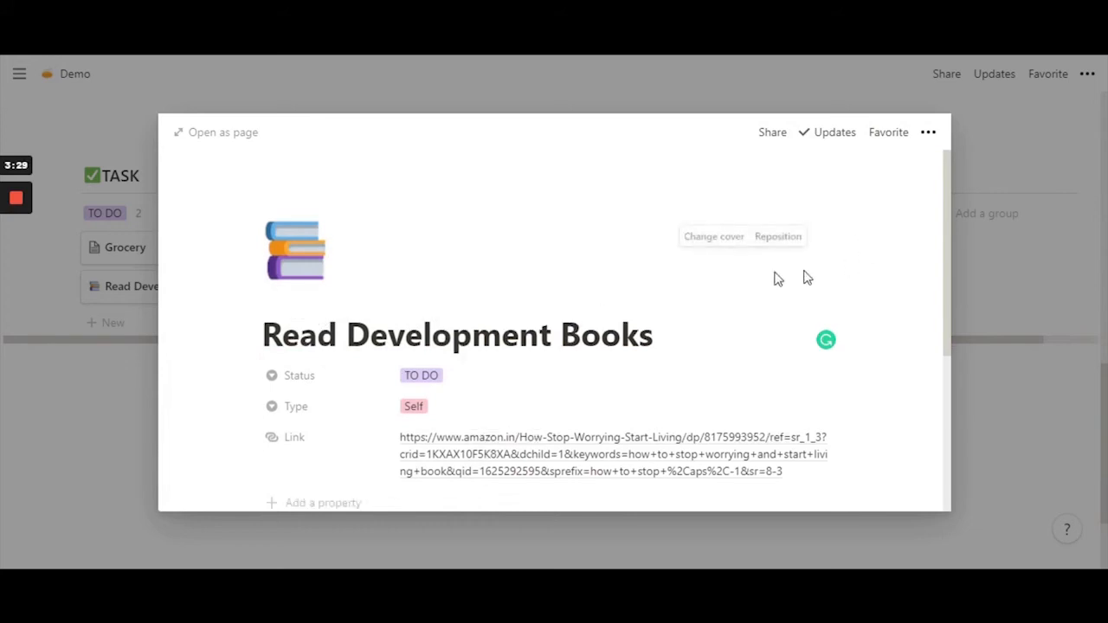
{"action": "left_click", "coordinate": [715, 242]}
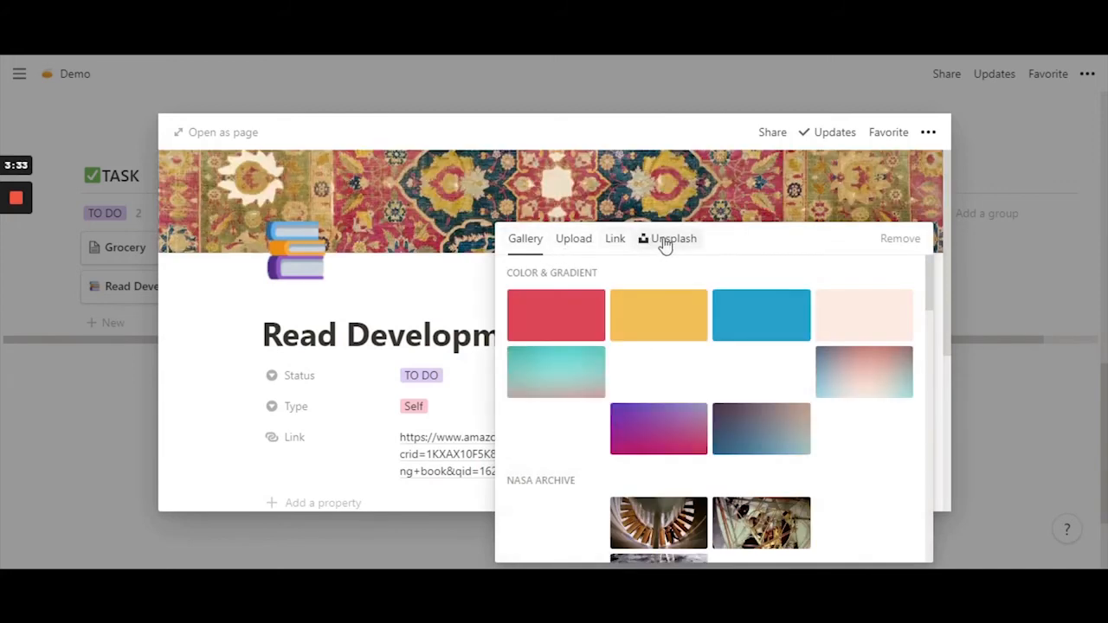
{"action": "left_click", "coordinate": [666, 239]}
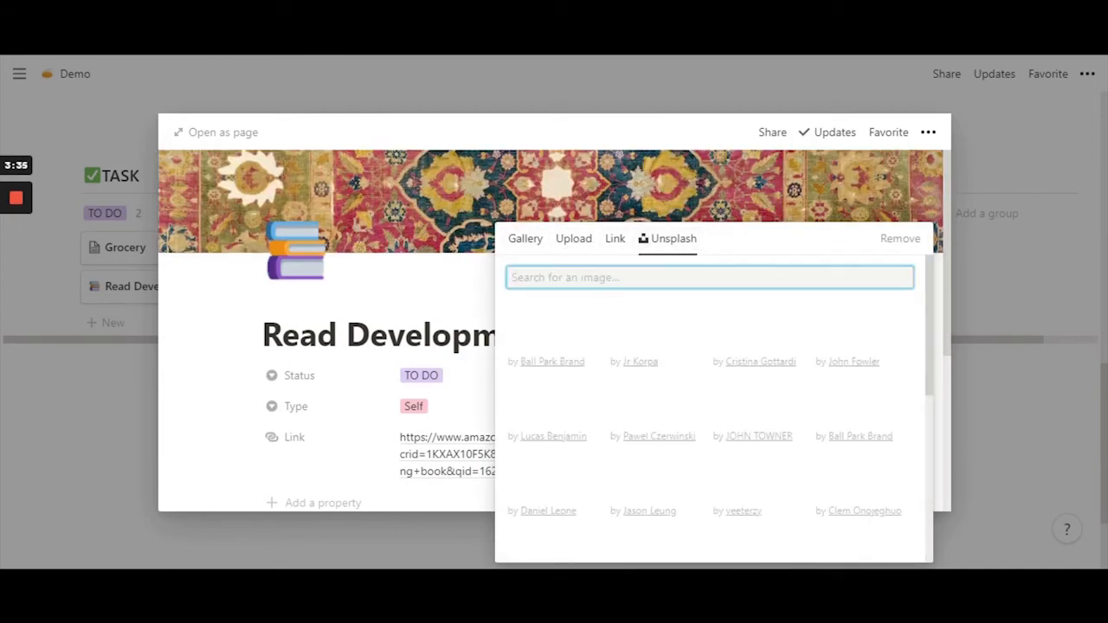
{"action": "type", "text": "l"}
{"action": "key", "text": "BackSpace"}
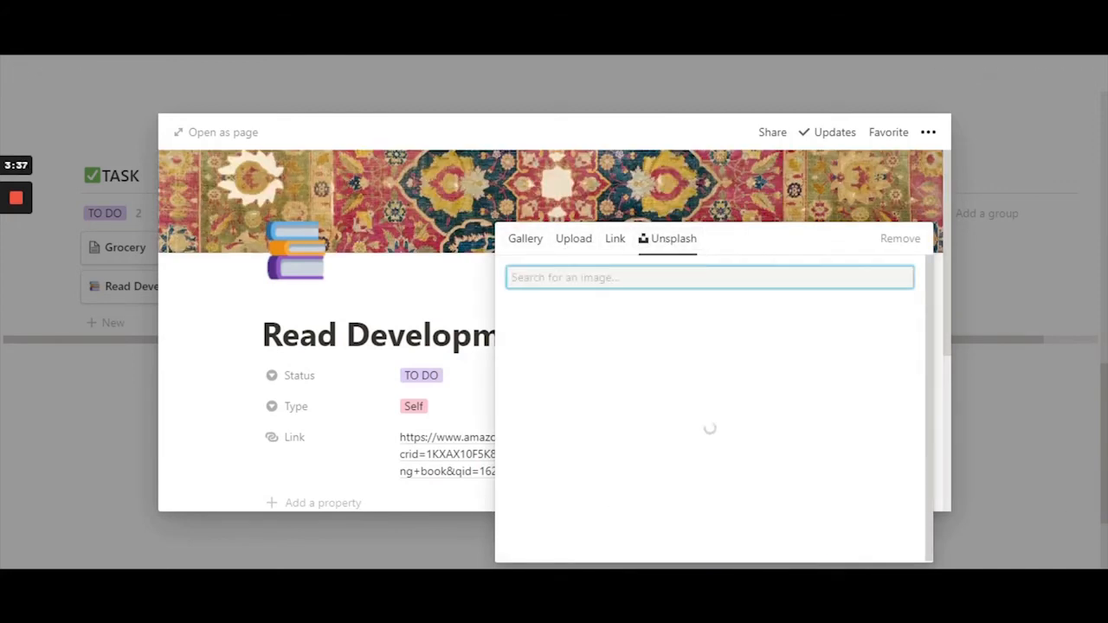
{"action": "type", "text": "books"}
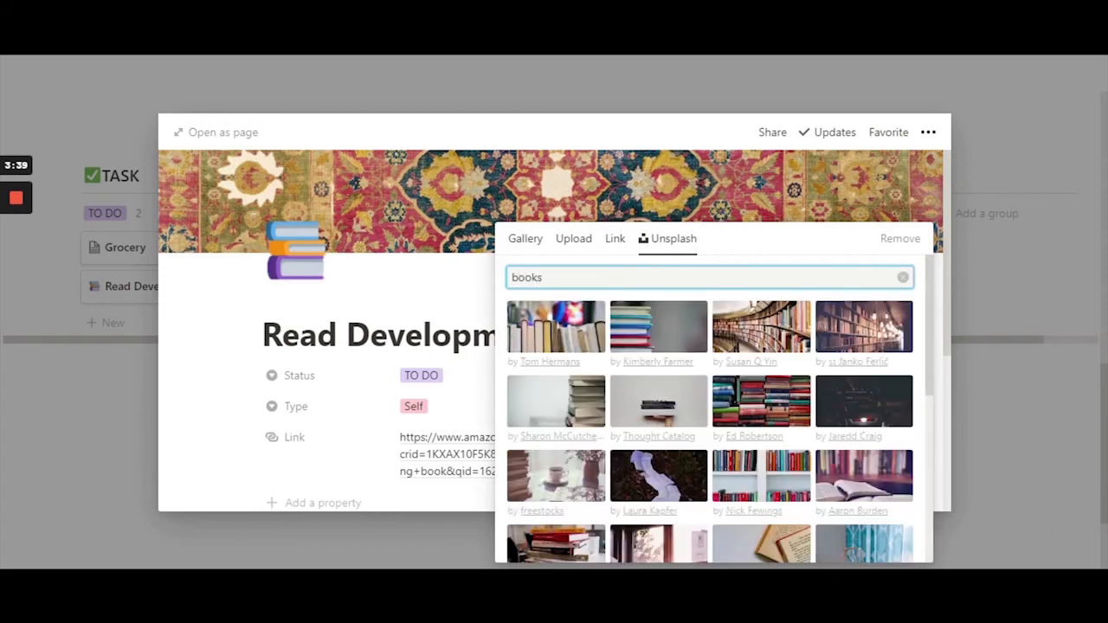
Set the photo of curved library bookshelves as the Read Development Books cover, then close the card.
{"action": "scroll", "coordinate": [783, 428], "scroll_direction": "down", "scroll_amount": 3}
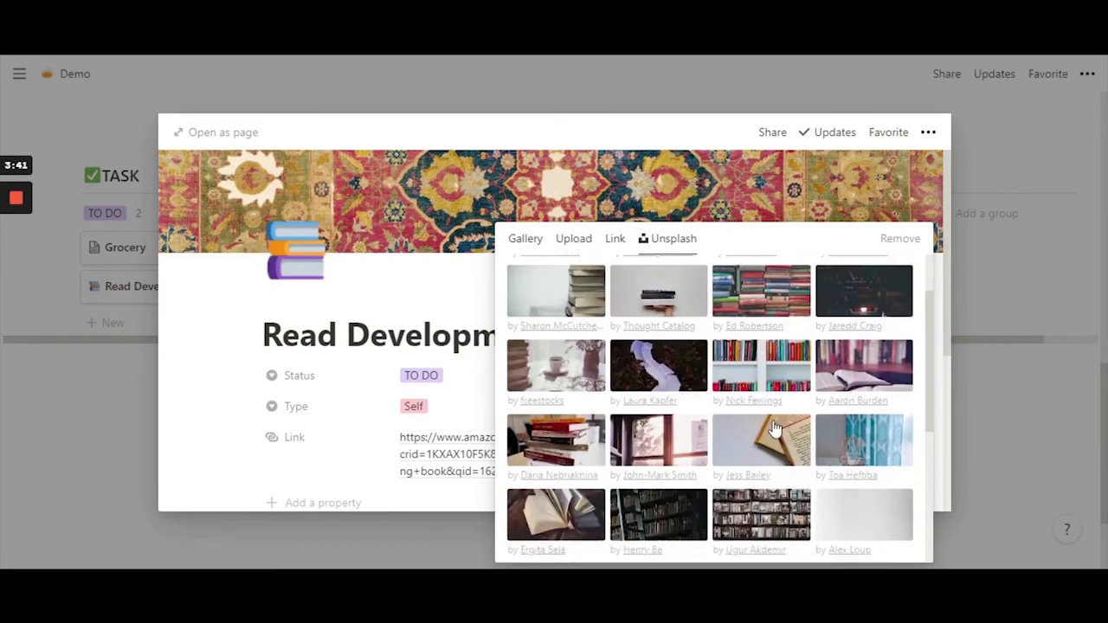
{"action": "scroll", "coordinate": [774, 426], "scroll_direction": "up", "scroll_amount": 3}
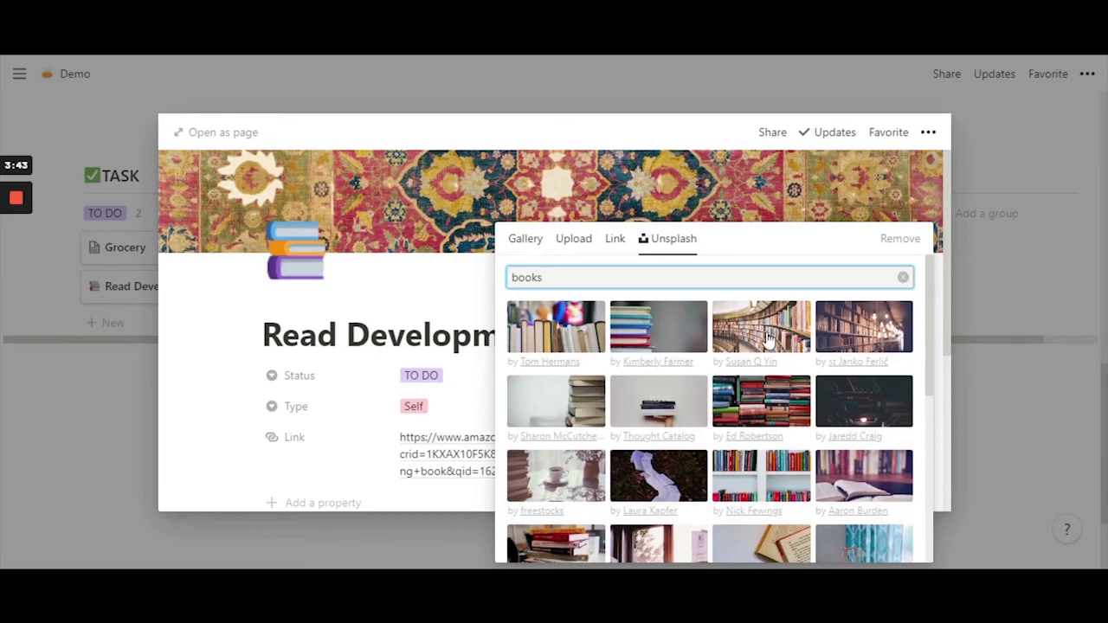
{"action": "scroll", "coordinate": [771, 346], "scroll_direction": "down", "scroll_amount": 3}
{"action": "scroll", "coordinate": [783, 420], "scroll_direction": "up", "scroll_amount": 3}
{"action": "left_click", "coordinate": [770, 338]}
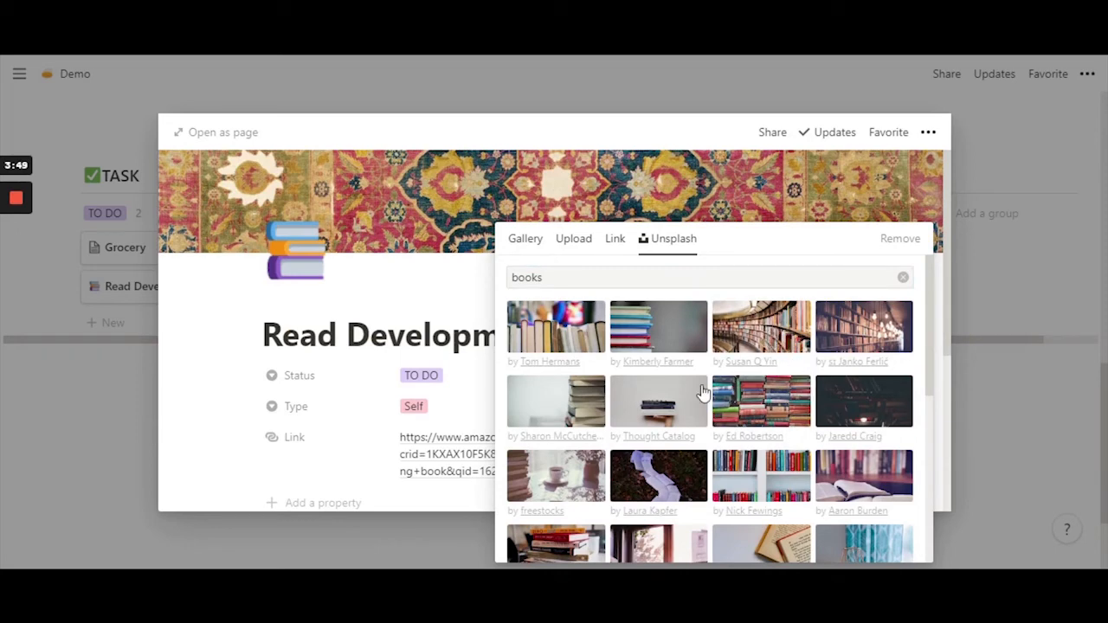
{"action": "left_click", "coordinate": [770, 330]}
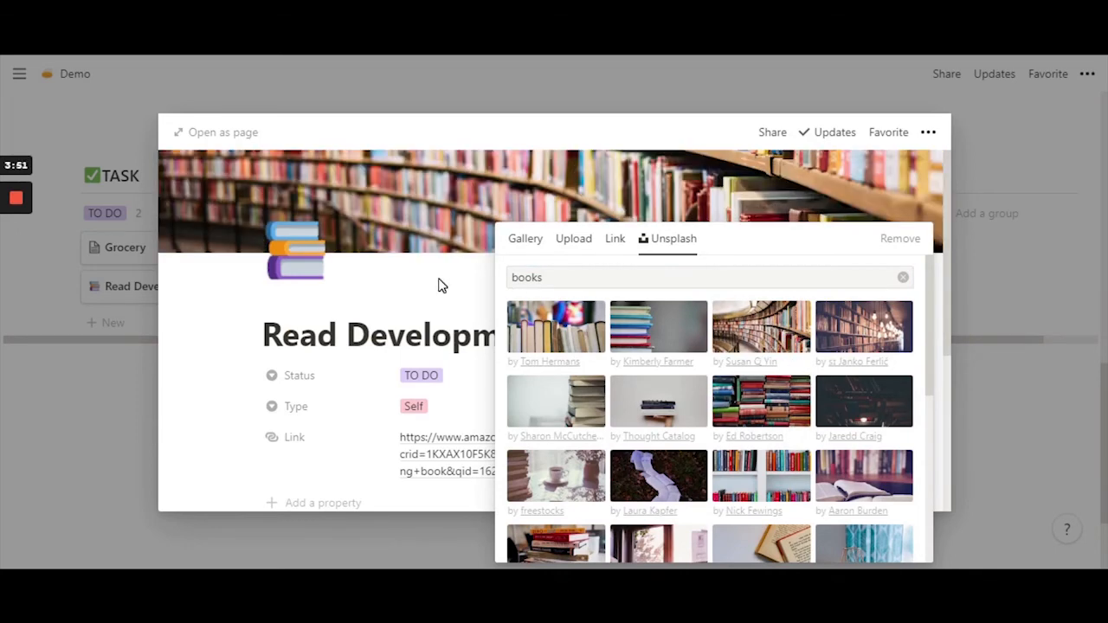
{"action": "left_click", "coordinate": [438, 285]}
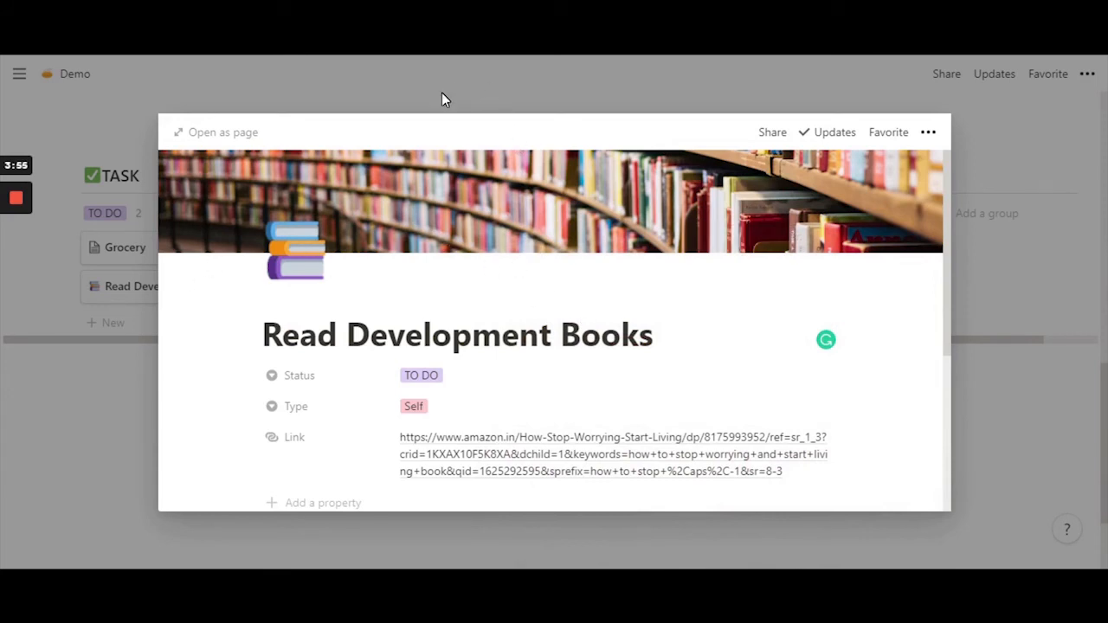
{"action": "left_click", "coordinate": [546, 86]}
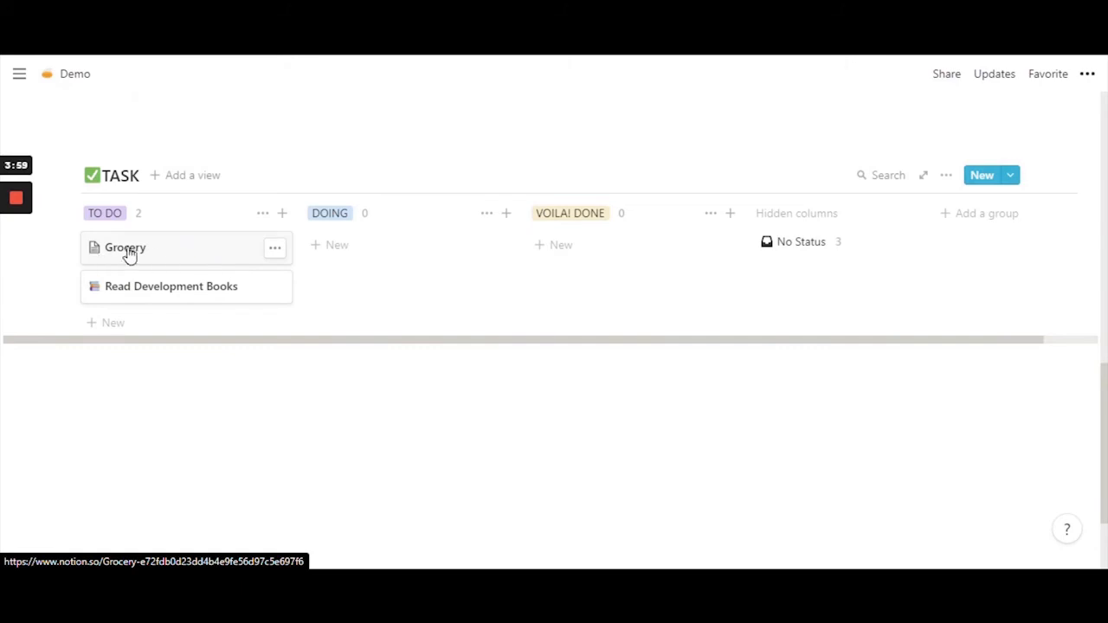
Open the Grocery card, add an icon, search the emojis for "food" and choose the avocado.
{"action": "left_click", "coordinate": [172, 257]}
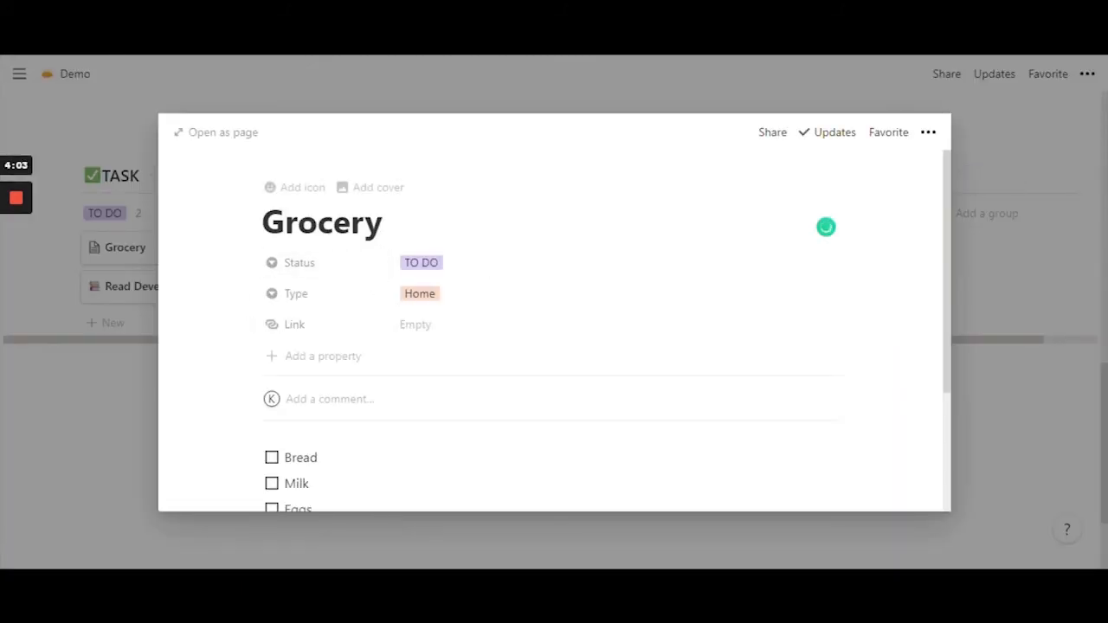
{"action": "left_click", "coordinate": [289, 187]}
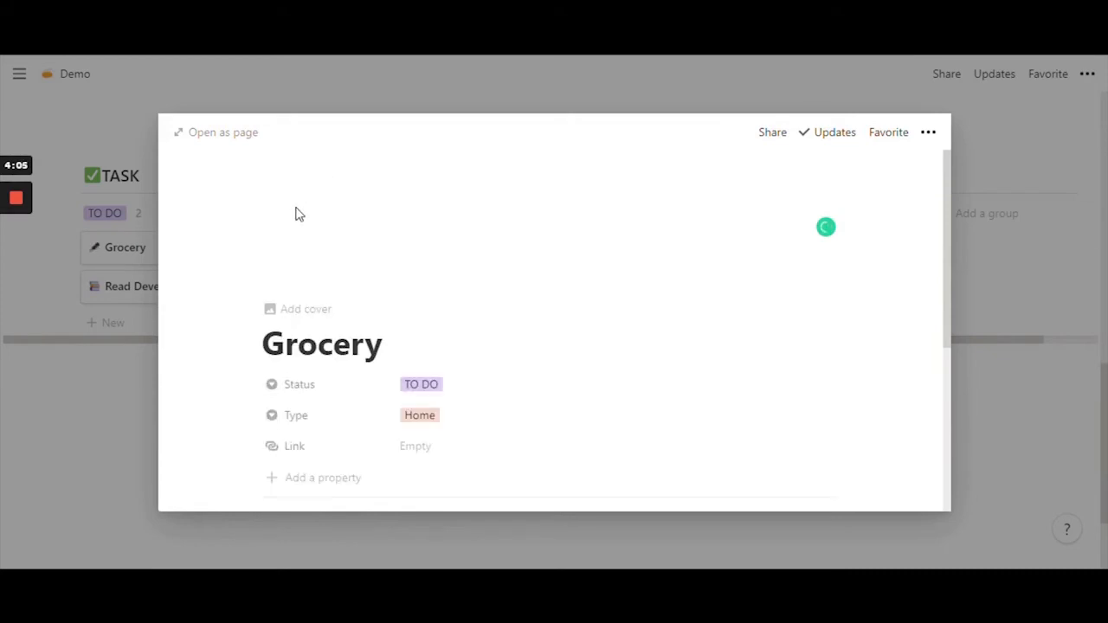
{"action": "left_click", "coordinate": [294, 263]}
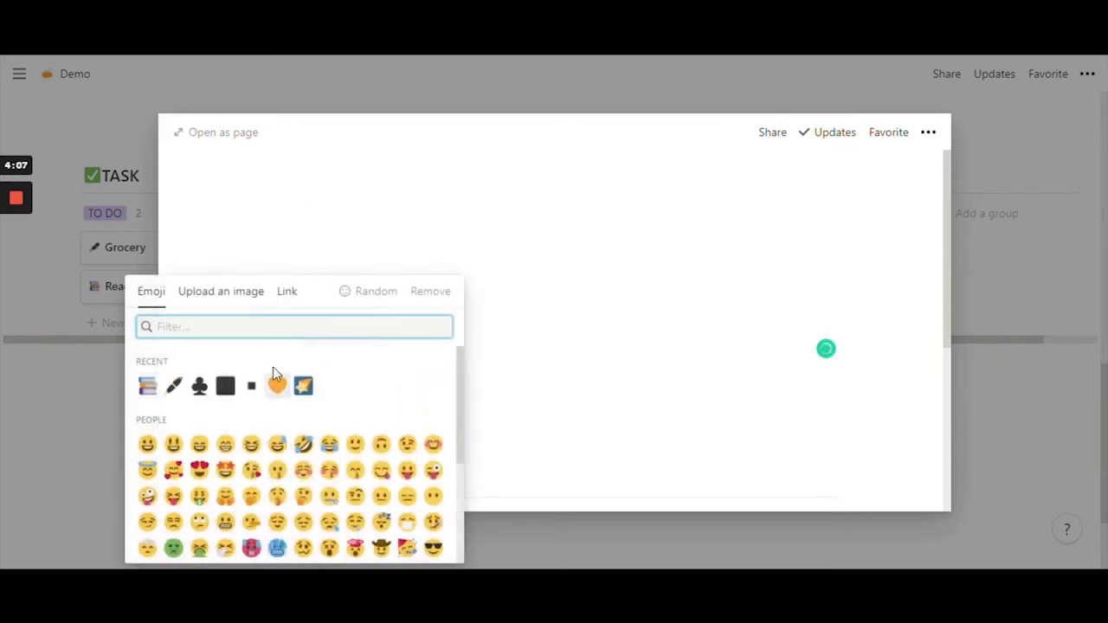
{"action": "type", "text": "food"}
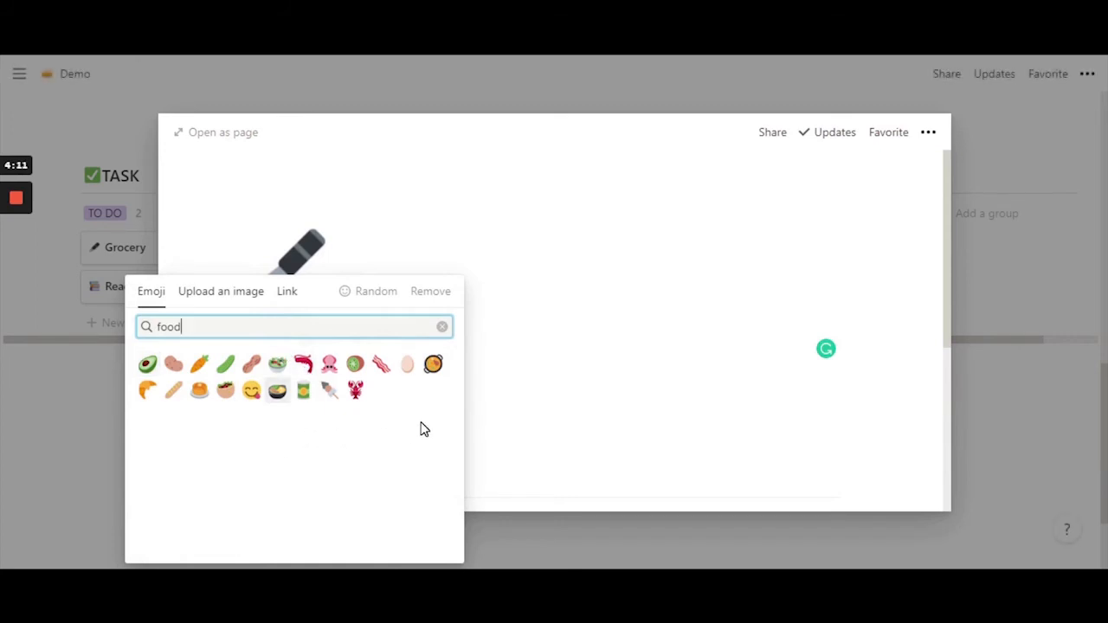
{"action": "left_click", "coordinate": [146, 365]}
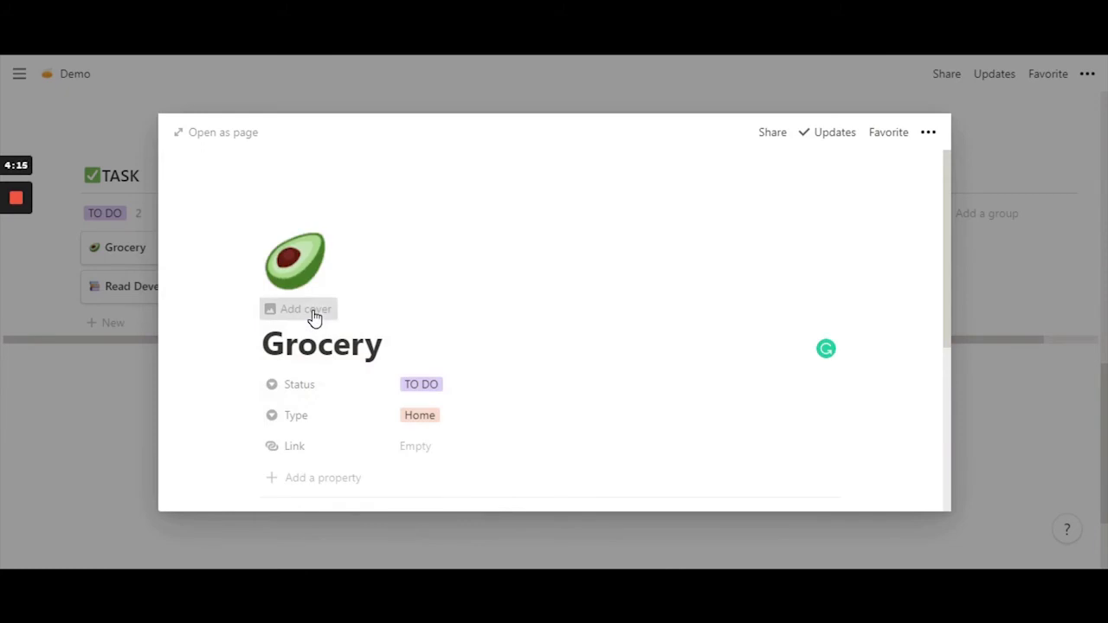
Add a cover to the Grocery page and change it to the Unsplash photo of chopped vegetables around a wooden board.
{"action": "left_click", "coordinate": [314, 316]}
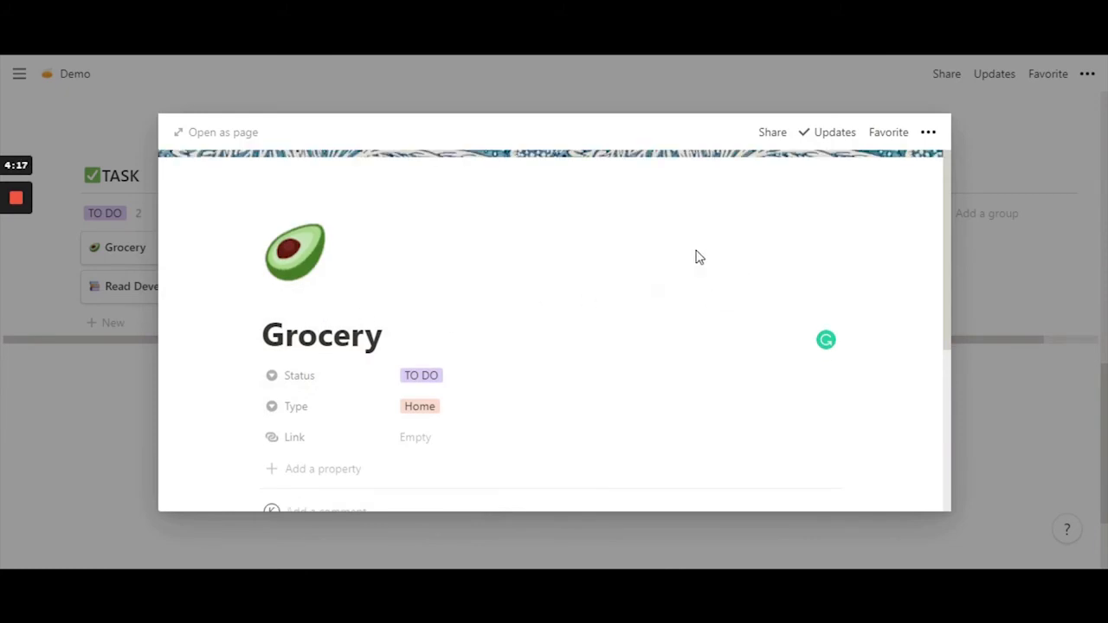
{"action": "left_click", "coordinate": [715, 236]}
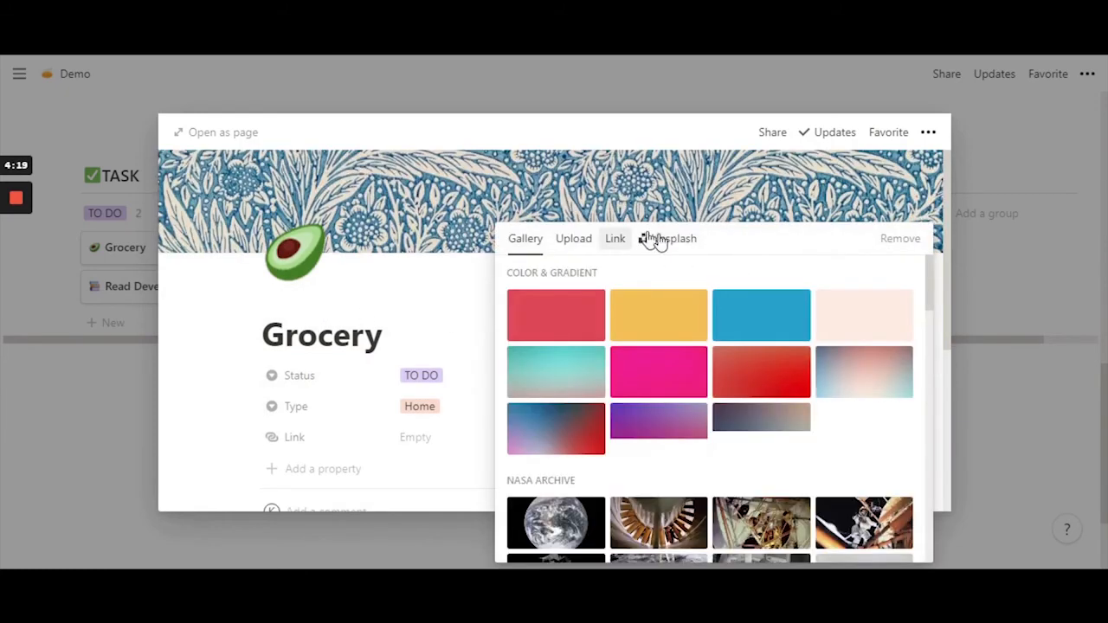
{"action": "left_click", "coordinate": [656, 240]}
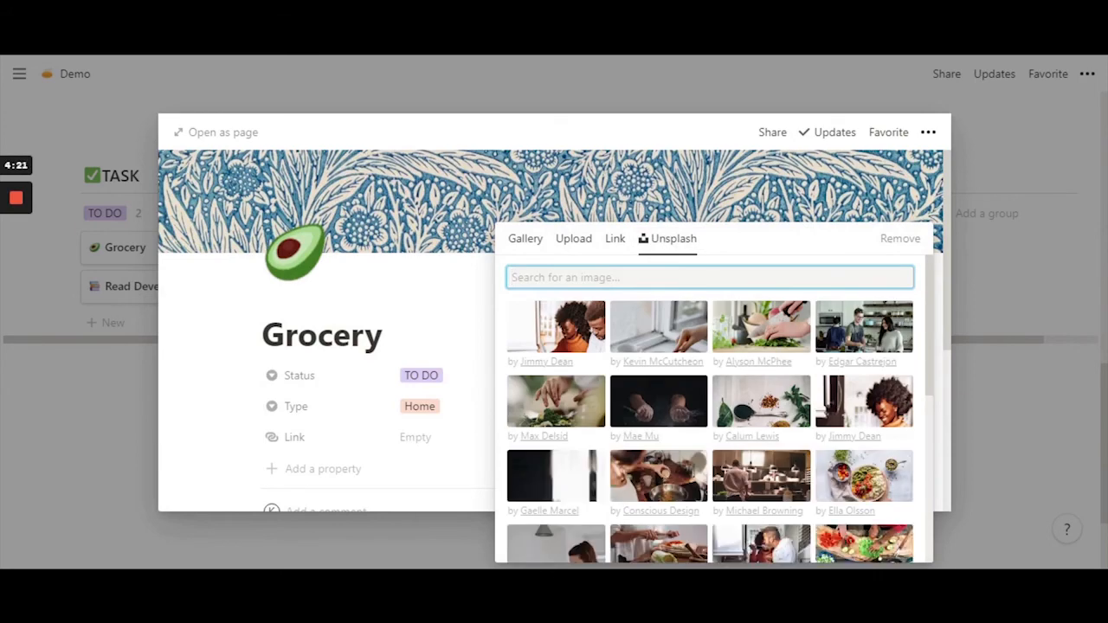
{"action": "scroll", "coordinate": [783, 358], "scroll_direction": "down", "scroll_amount": 2}
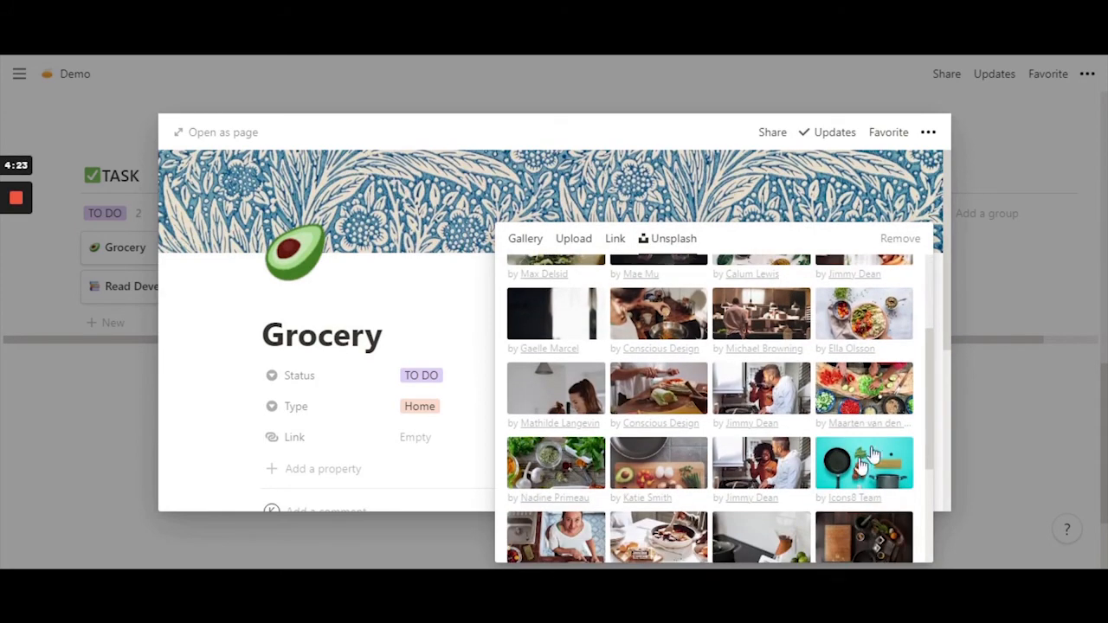
{"action": "scroll", "coordinate": [774, 470], "scroll_direction": "down", "scroll_amount": 4}
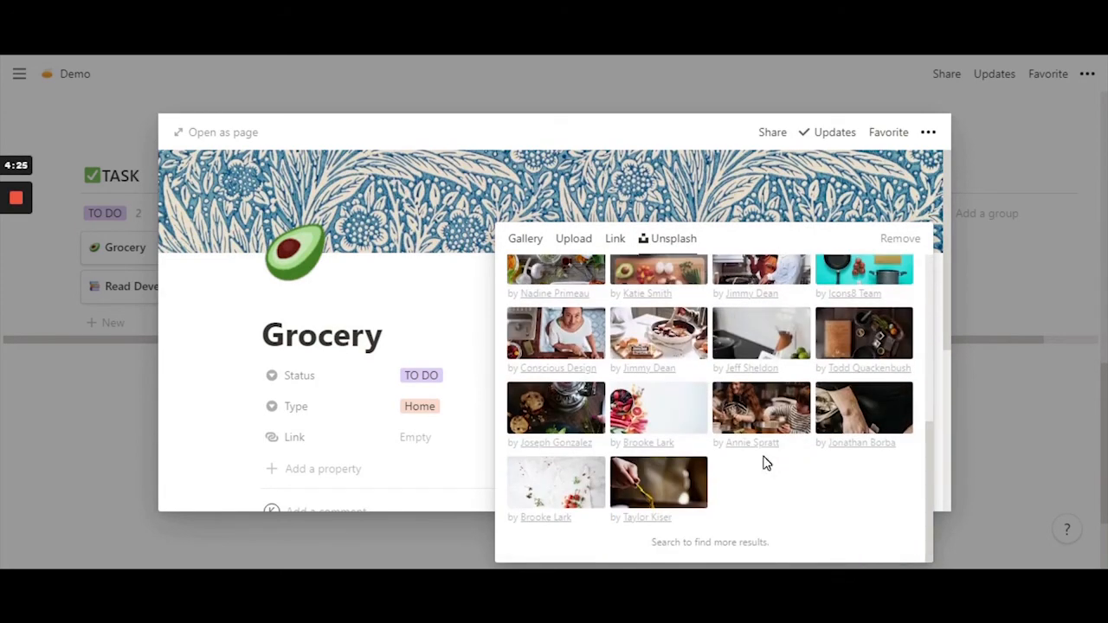
{"action": "scroll", "coordinate": [763, 463], "scroll_direction": "up", "scroll_amount": 3}
{"action": "scroll", "coordinate": [769, 461], "scroll_direction": "up", "scroll_amount": 3}
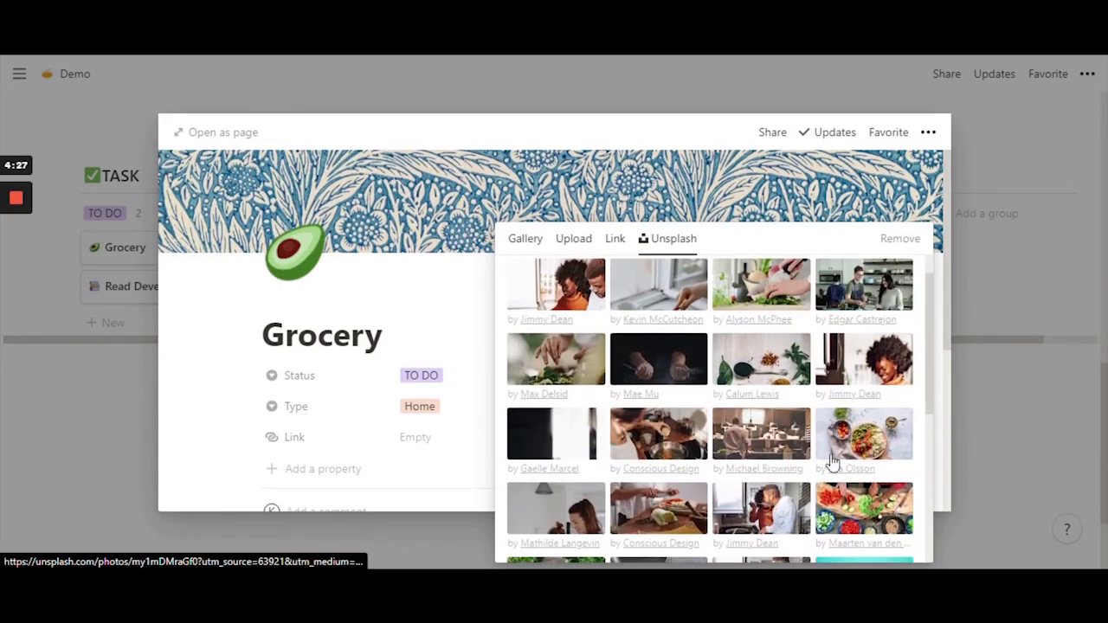
{"action": "scroll", "coordinate": [840, 425], "scroll_direction": "down", "scroll_amount": 3}
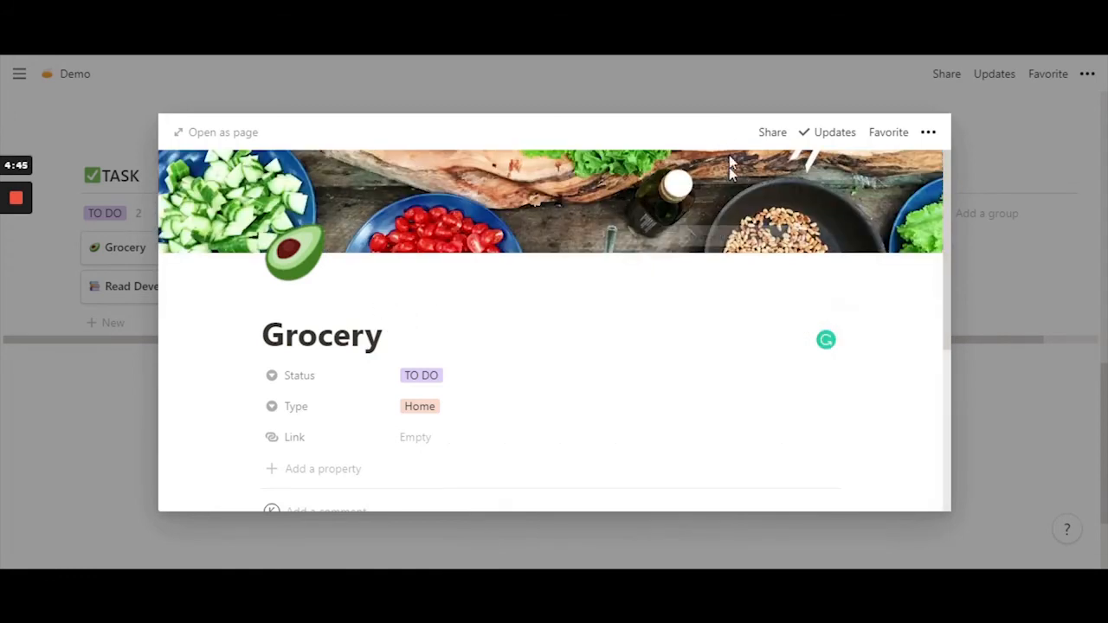
Reposition the Grocery cover to show the board's lower edge and the vegetable bowls, save the position and close the card.
{"action": "left_click", "coordinate": [786, 240]}
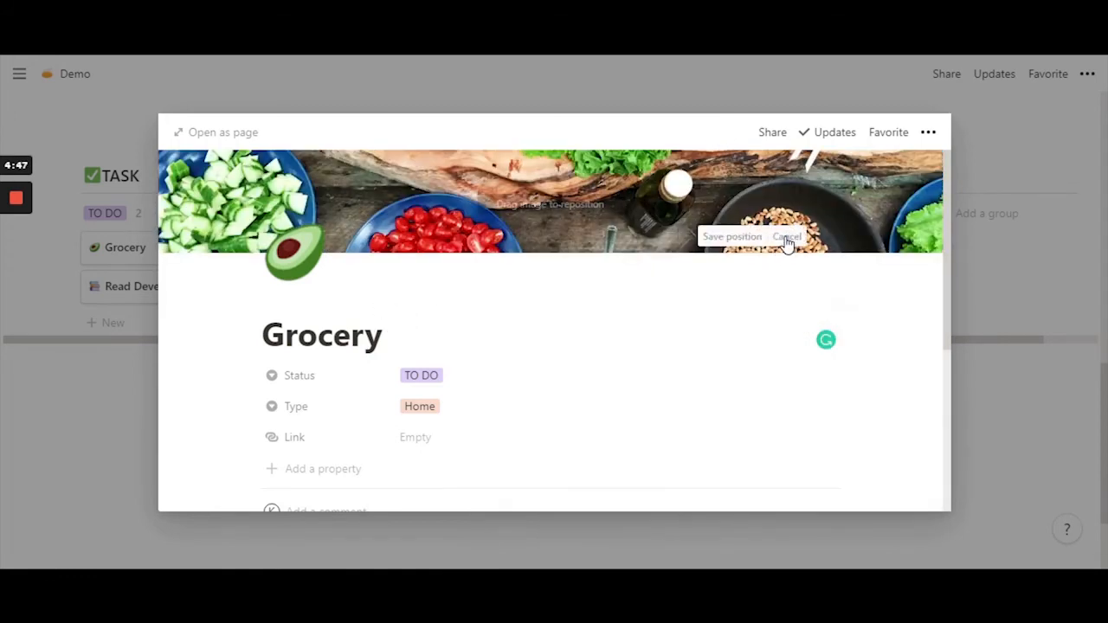
{"action": "left_click_drag", "start_coordinate": [571, 186], "coordinate": [603, 261]}
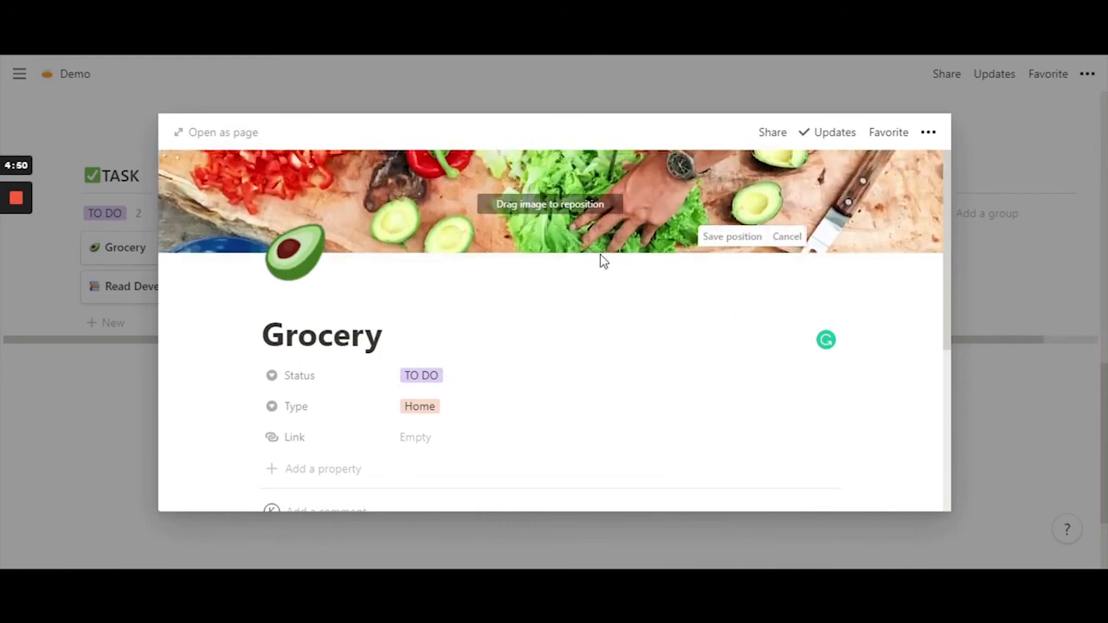
{"action": "left_click_drag", "start_coordinate": [618, 211], "coordinate": [667, 139]}
{"action": "mouse_move", "coordinate": [671, 191]}
{"action": "left_mouse_down"}
{"action": "mouse_move", "coordinate": [667, 178]}
{"action": "mouse_move", "coordinate": [677, 198]}
{"action": "left_mouse_up"}
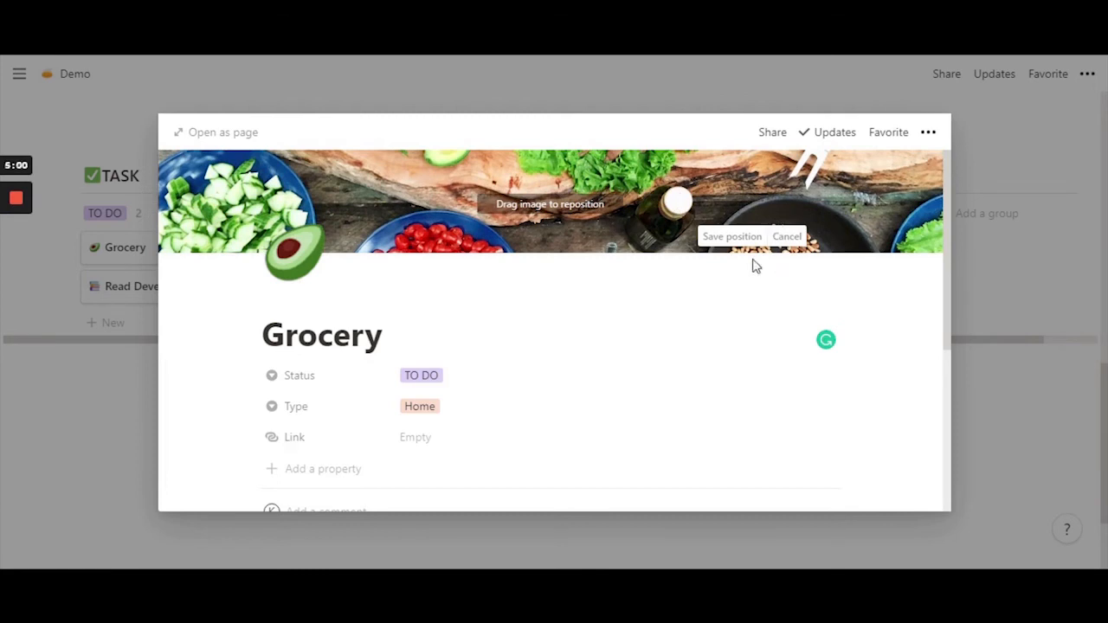
{"action": "left_click", "coordinate": [710, 237]}
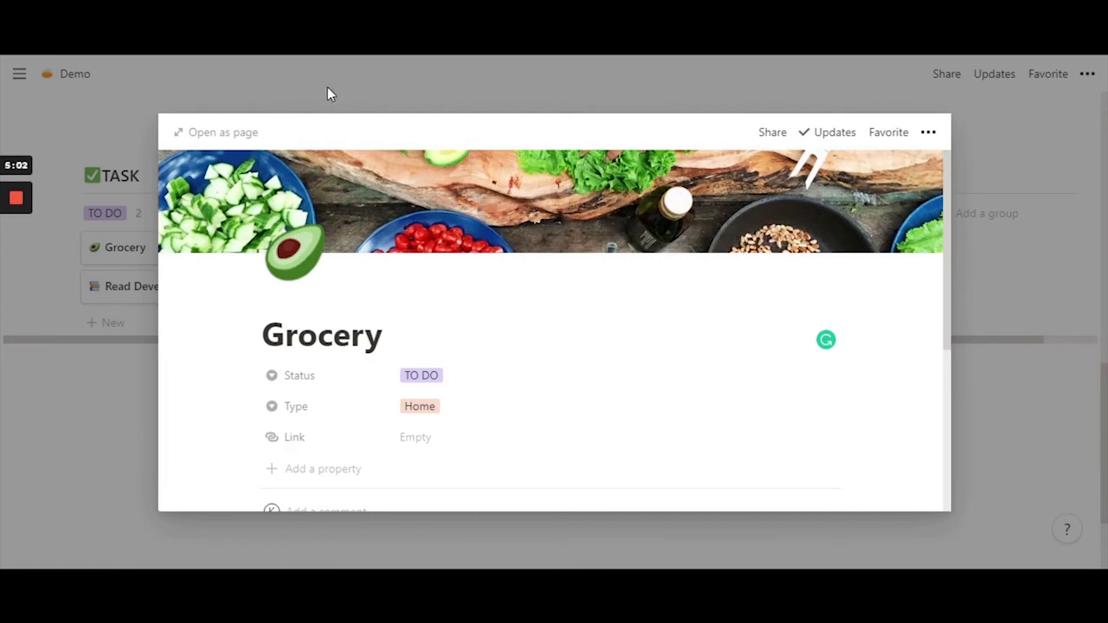
{"action": "left_click", "coordinate": [514, 101]}
Review the finished Read Development Books card and the Grocery card, checking their covers, icons and properties.
{"action": "left_click", "coordinate": [260, 286]}
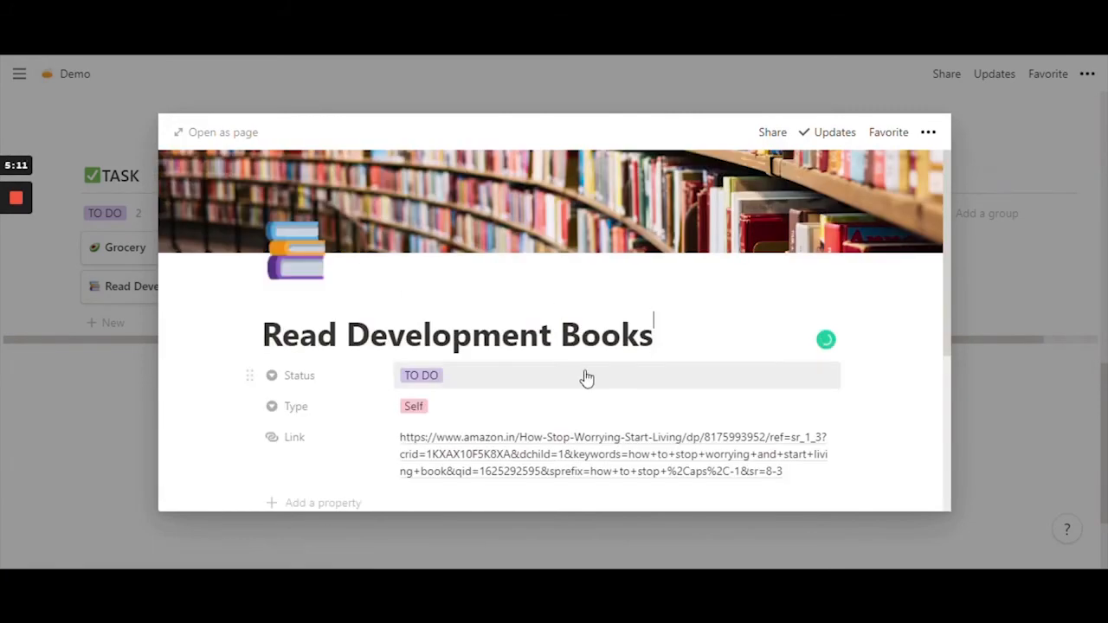
{"action": "scroll", "coordinate": [546, 372], "scroll_direction": "down", "scroll_amount": 2}
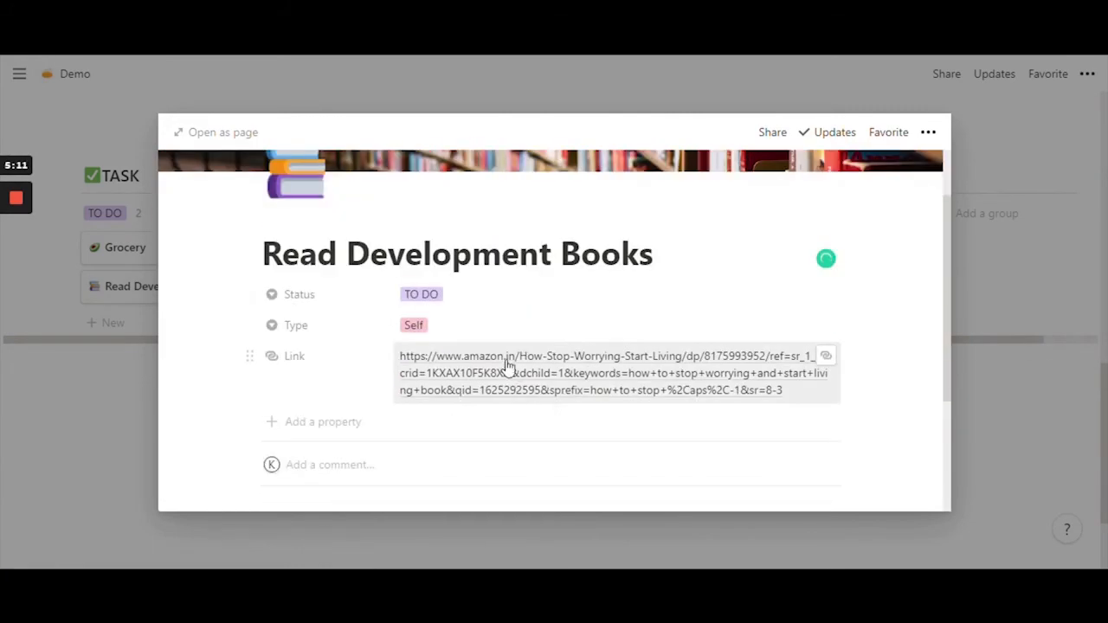
{"action": "scroll", "coordinate": [537, 364], "scroll_direction": "up", "scroll_amount": 2}
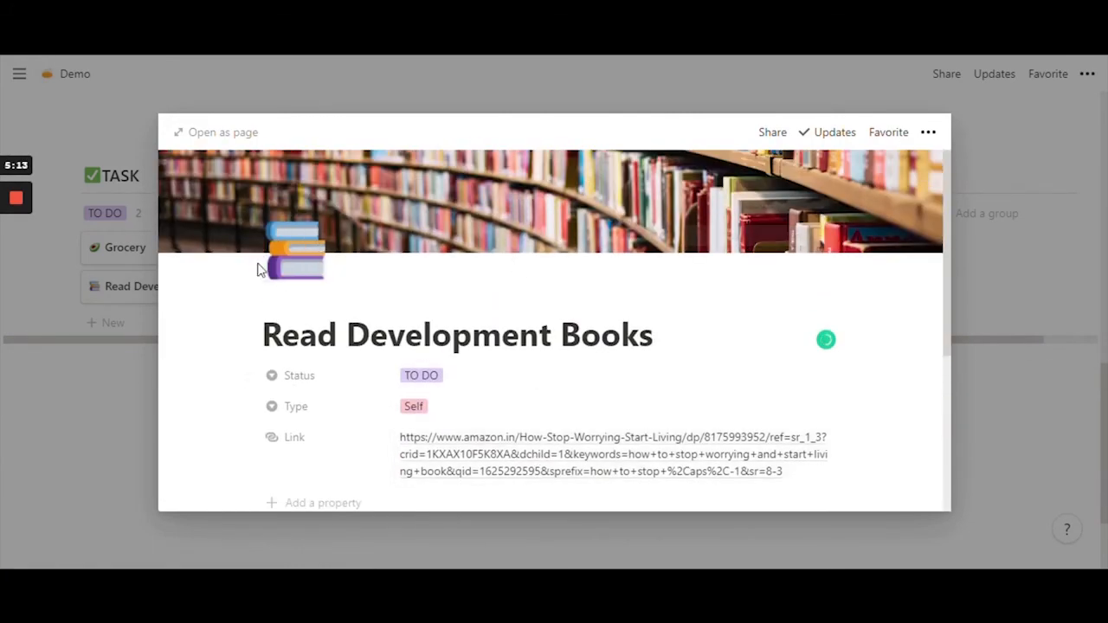
{"action": "left_click", "coordinate": [117, 303]}
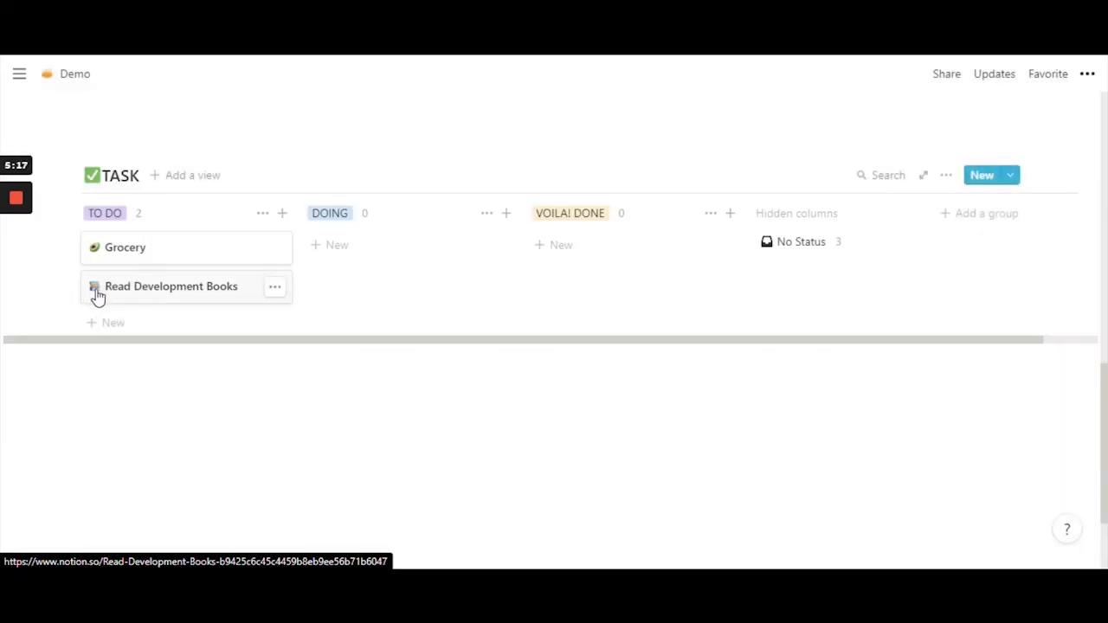
{"action": "left_click", "coordinate": [113, 252]}
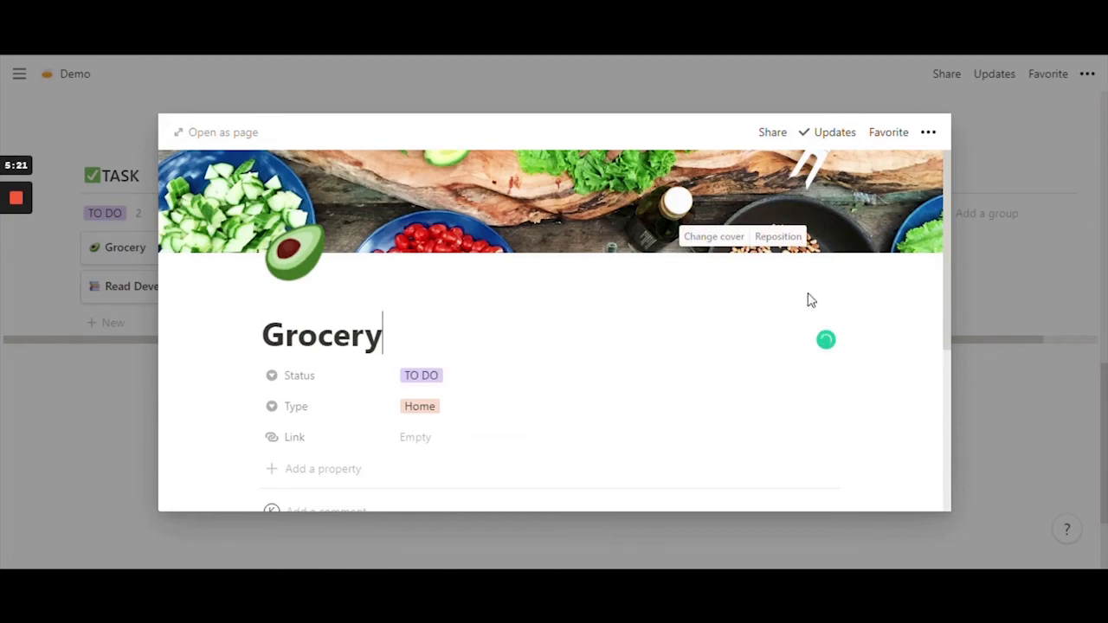
{"action": "scroll", "coordinate": [811, 299], "scroll_direction": "down", "scroll_amount": 3}
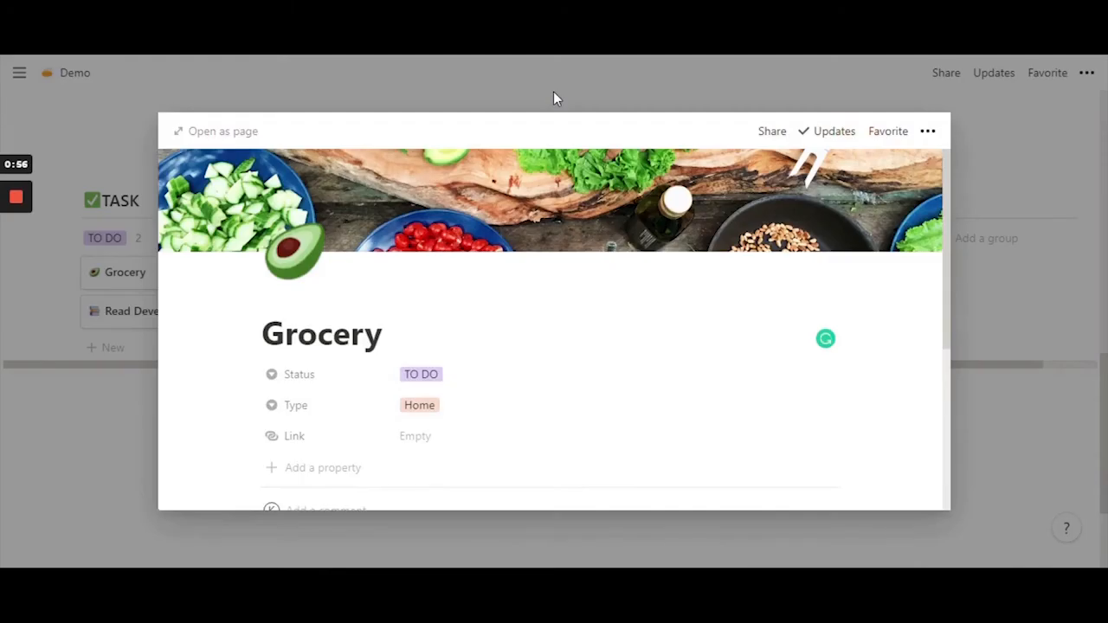
Reopen the Grocery card to check its cover, icon and properties, and return to the board.
{"action": "left_click", "coordinate": [551, 91]}
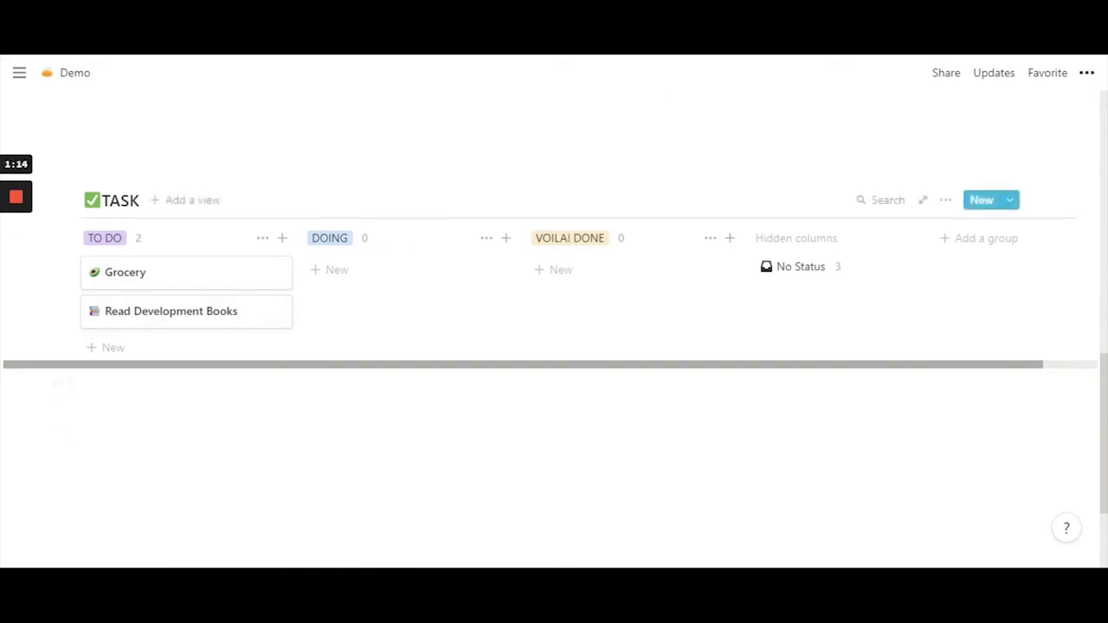
{"action": "left_click", "coordinate": [163, 288]}
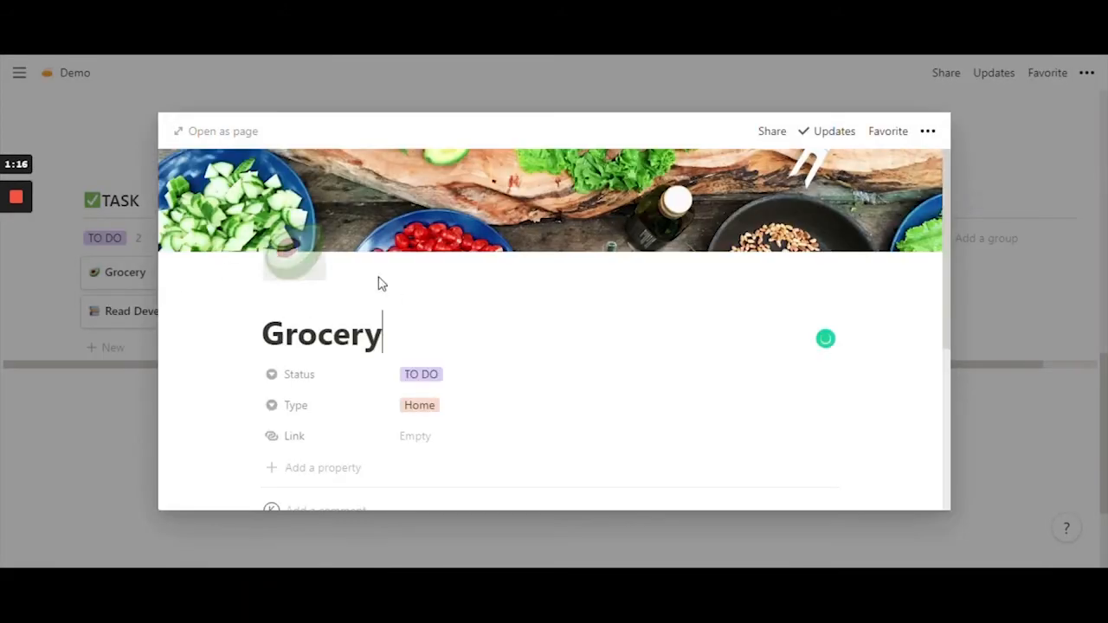
{"action": "left_click", "coordinate": [489, 97]}
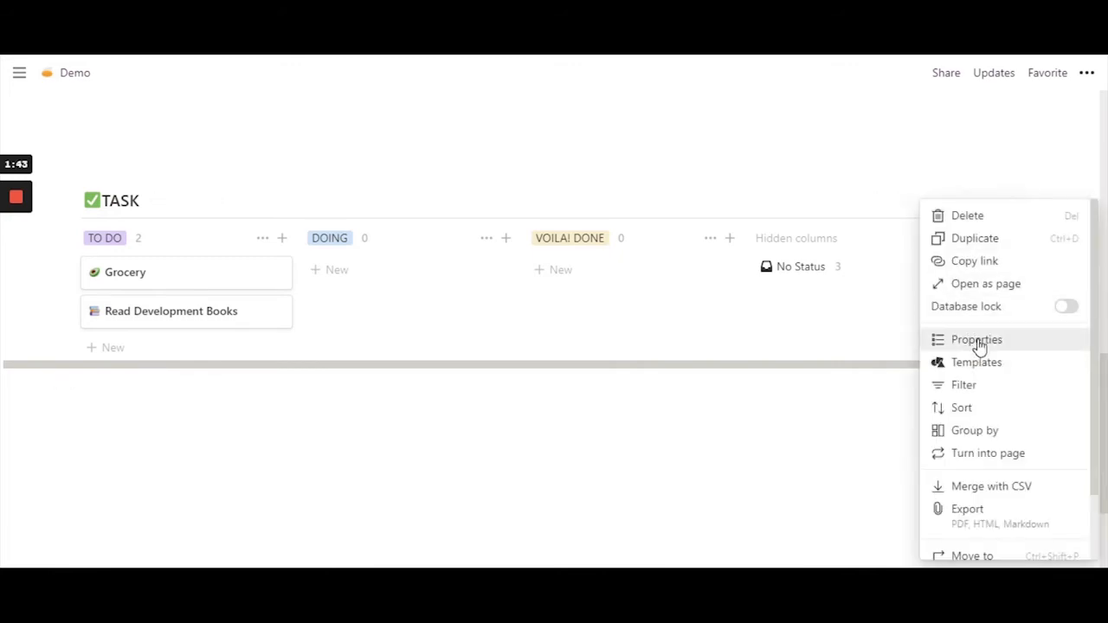
Show the Link property on the cards of the TASK board view.
{"action": "left_click", "coordinate": [987, 342]}
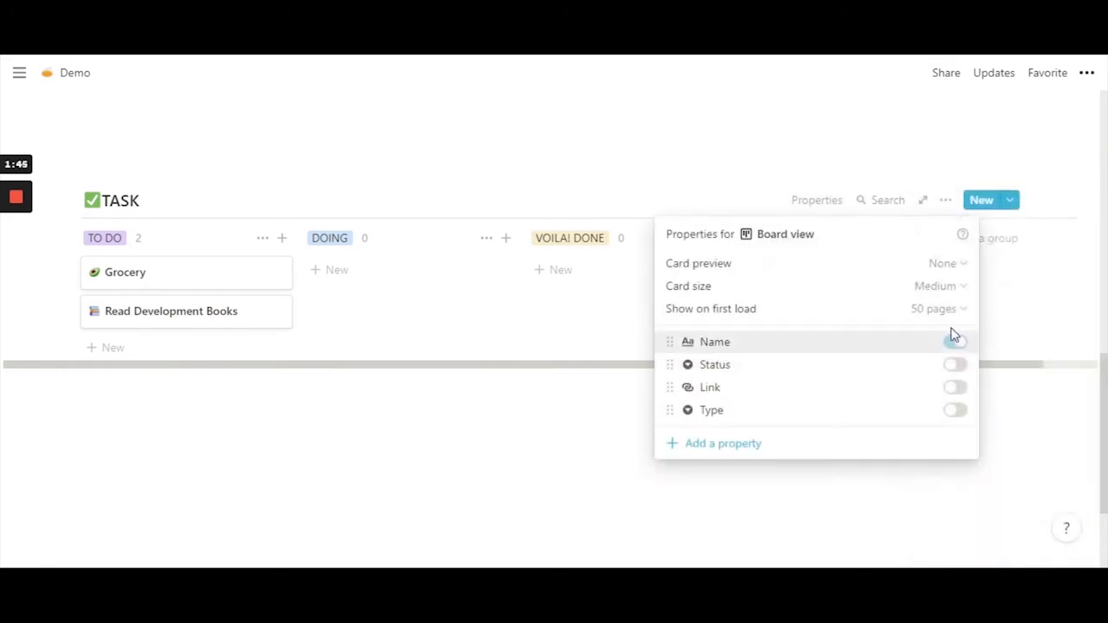
{"action": "left_click", "coordinate": [956, 388]}
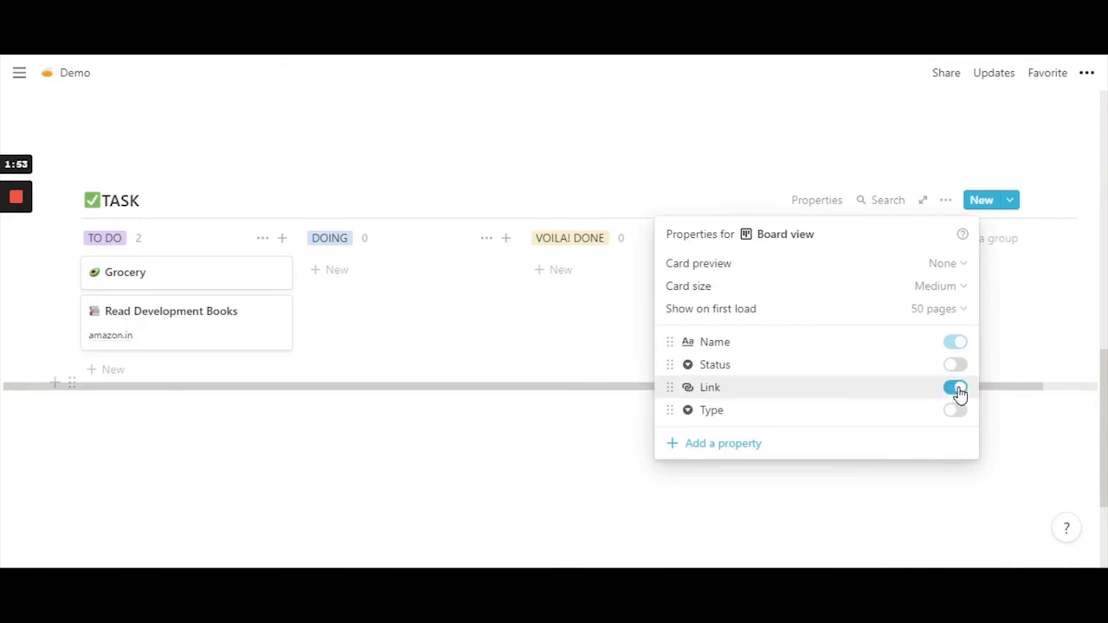
{"action": "left_click", "coordinate": [123, 348]}
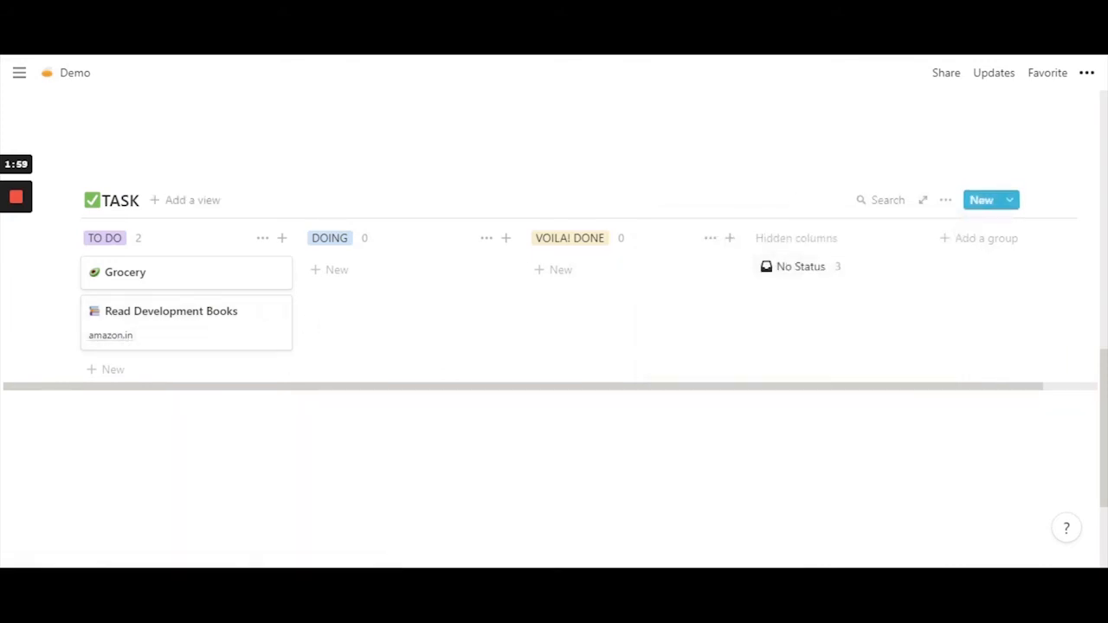
Show the Type property on the TASK board cards as well, keeping Status hidden.
{"action": "left_click", "coordinate": [946, 208]}
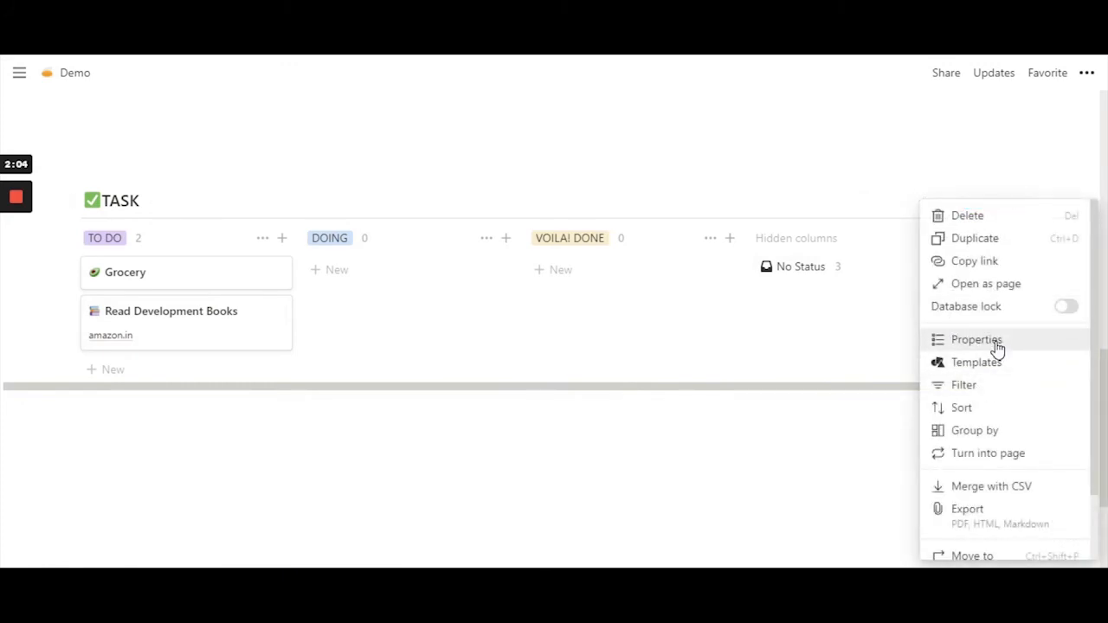
{"action": "left_click", "coordinate": [995, 341]}
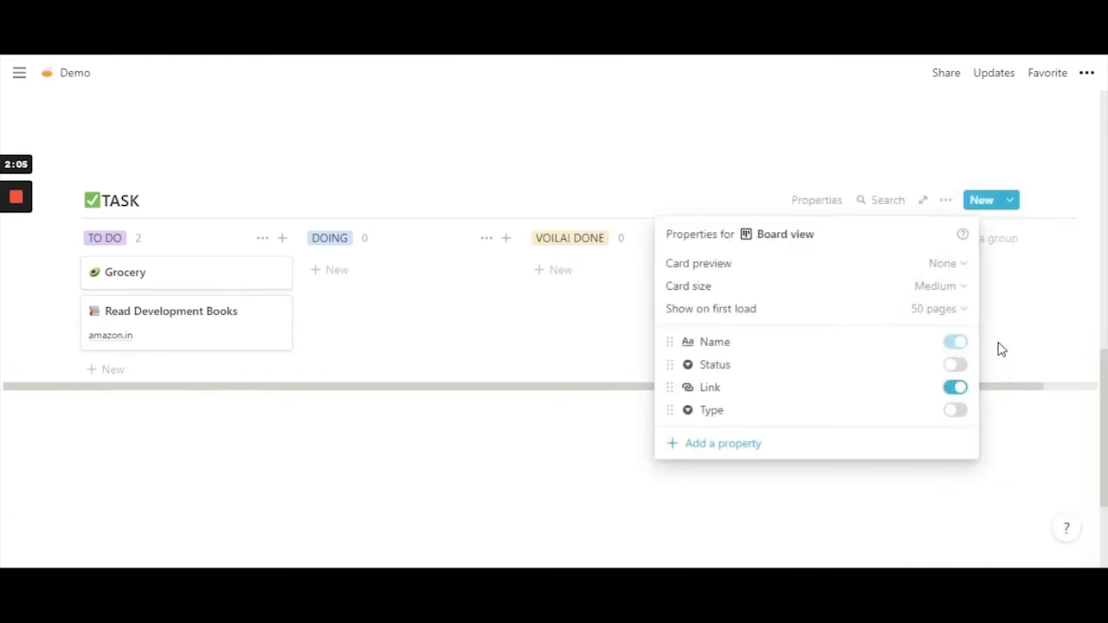
{"action": "left_click", "coordinate": [954, 412]}
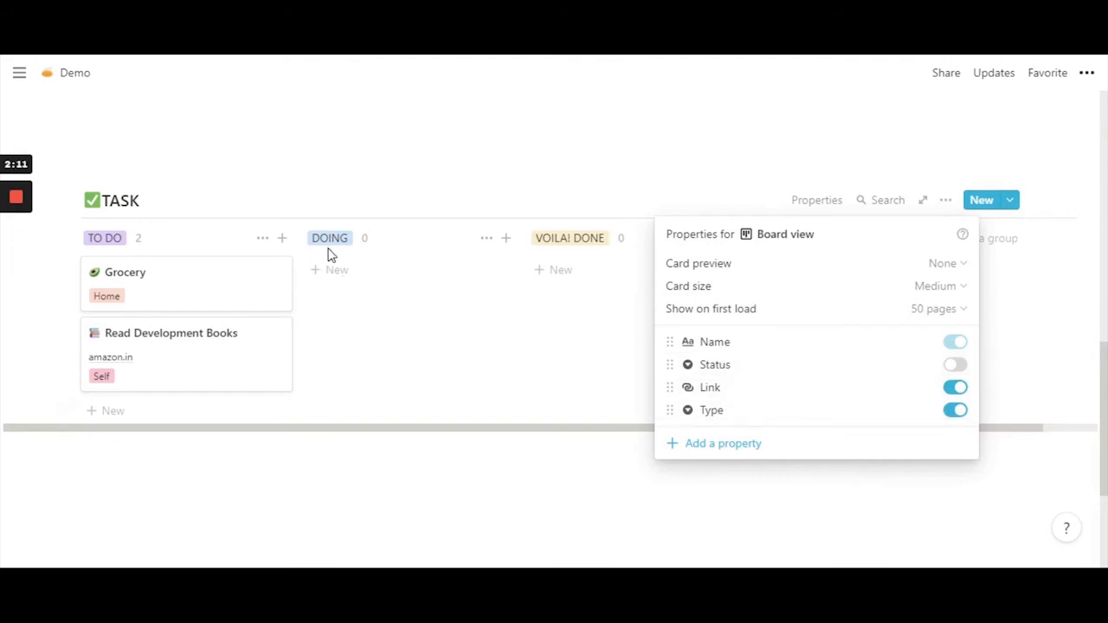
{"action": "left_click", "coordinate": [432, 346]}
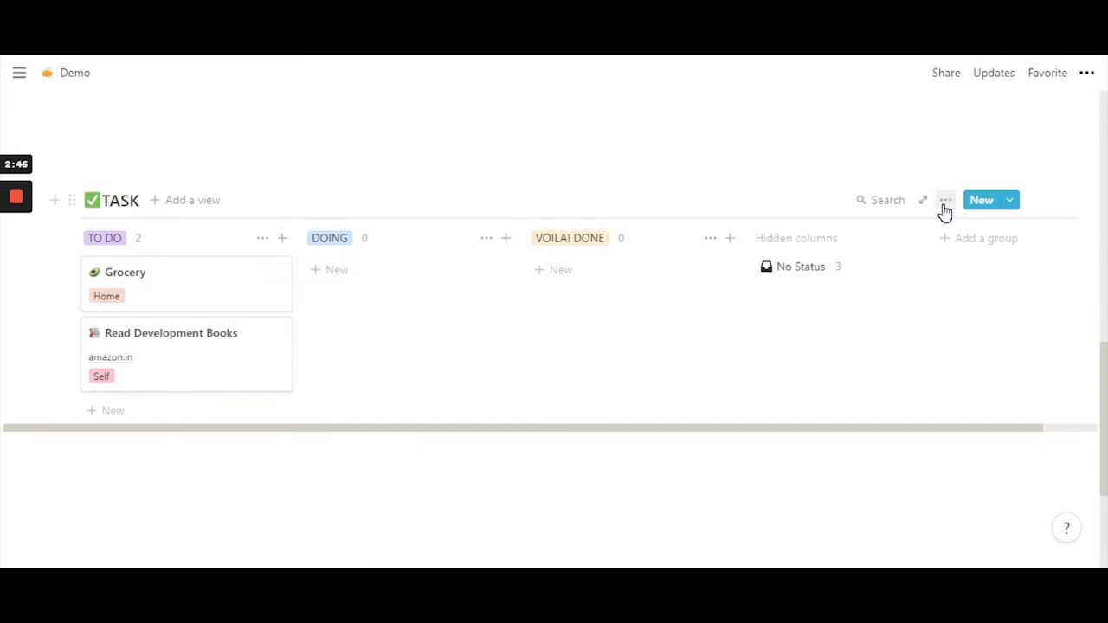
Set the card preview of the TASK board view to Page cover.
{"action": "left_click", "coordinate": [946, 210]}
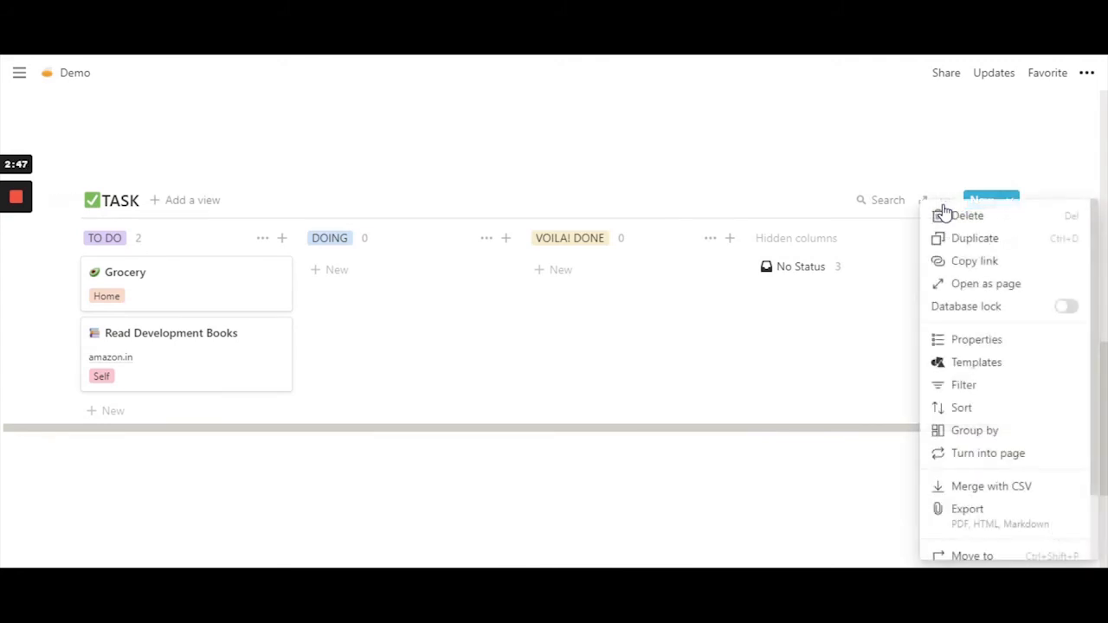
{"action": "left_click", "coordinate": [969, 353]}
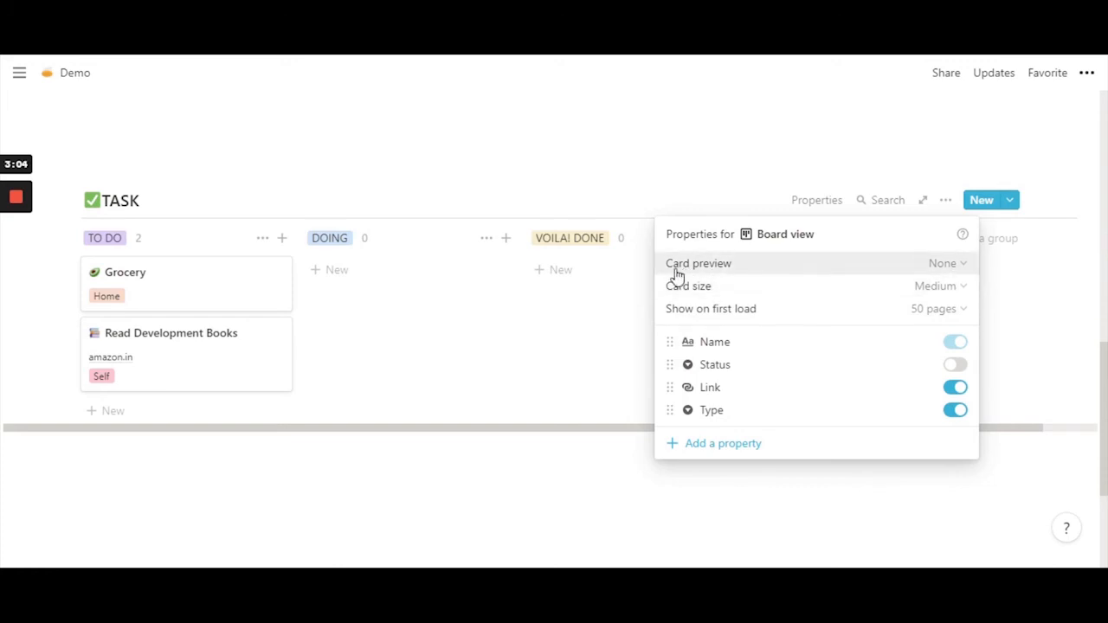
{"action": "left_click", "coordinate": [946, 265]}
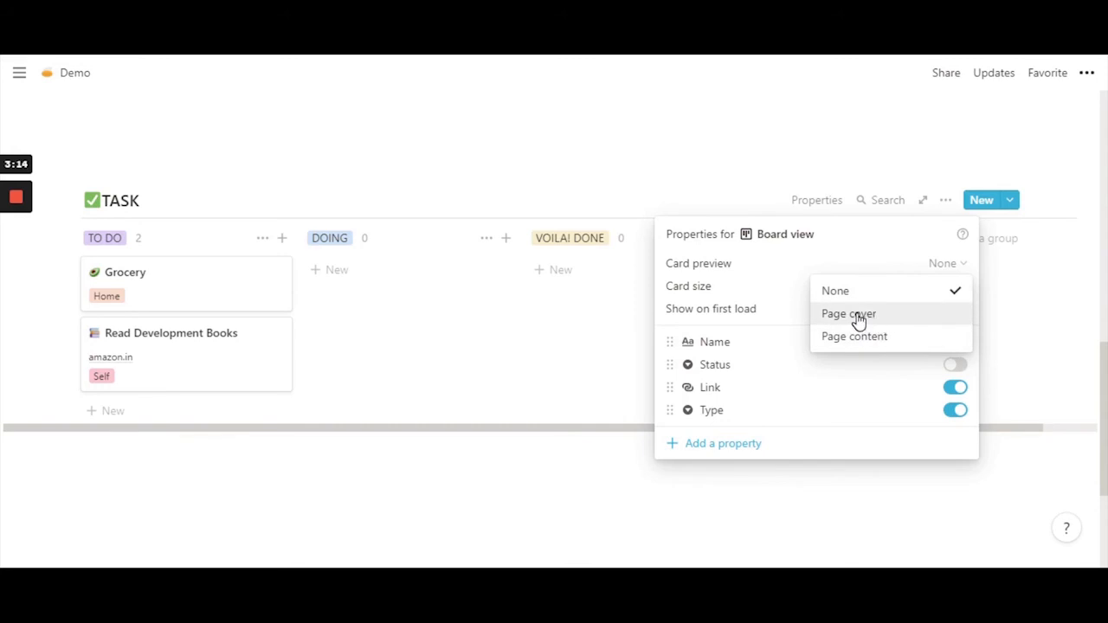
{"action": "left_click", "coordinate": [890, 318]}
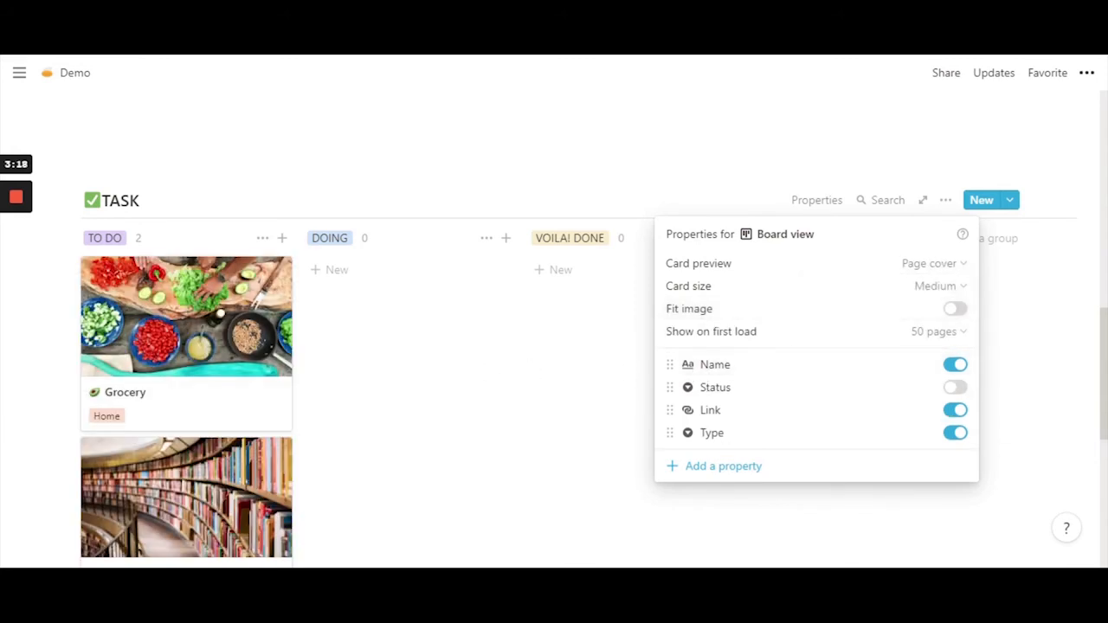
{"action": "left_click", "coordinate": [490, 372]}
Move the Read Development Books card from the TO DO column to the DOING column.
{"action": "scroll", "coordinate": [186, 363], "scroll_direction": "down", "scroll_amount": 1}
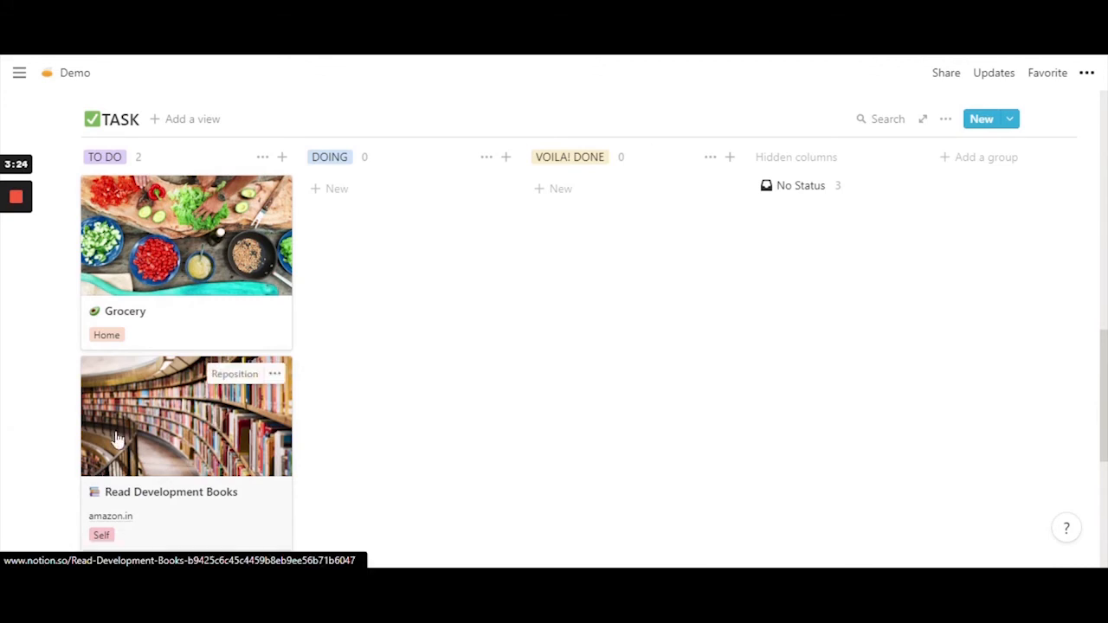
{"action": "left_click_drag", "start_coordinate": [168, 457], "coordinate": [398, 296]}
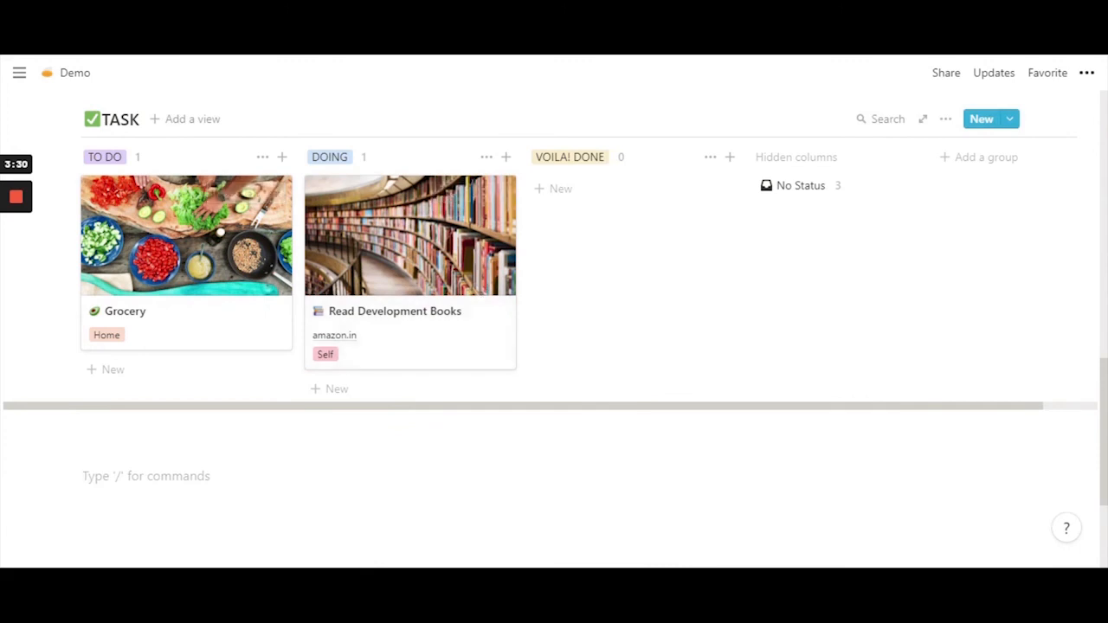
{"action": "left_click_drag", "start_coordinate": [1103, 431], "coordinate": [1104, 424]}
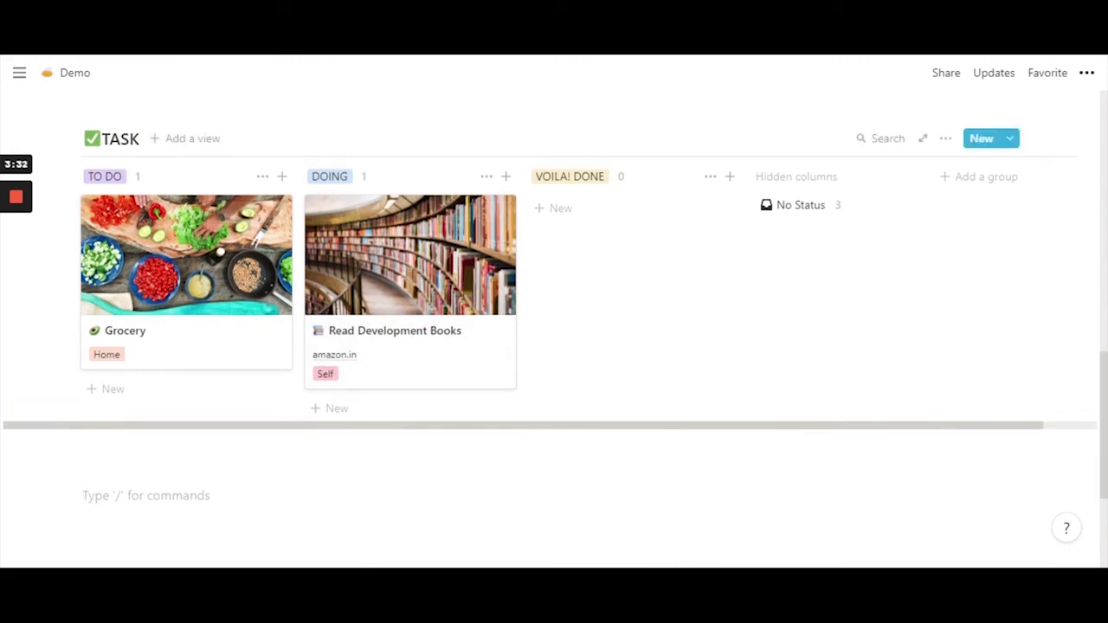
Switch the TASK board's card preview to Page content.
{"action": "left_click", "coordinate": [946, 140]}
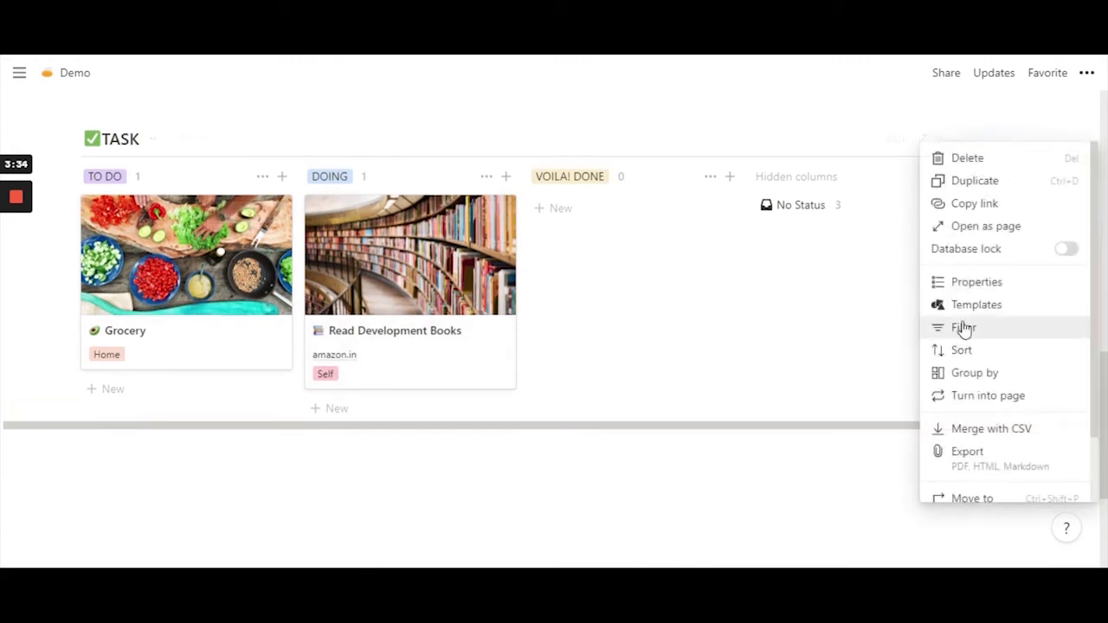
{"action": "left_click", "coordinate": [972, 291]}
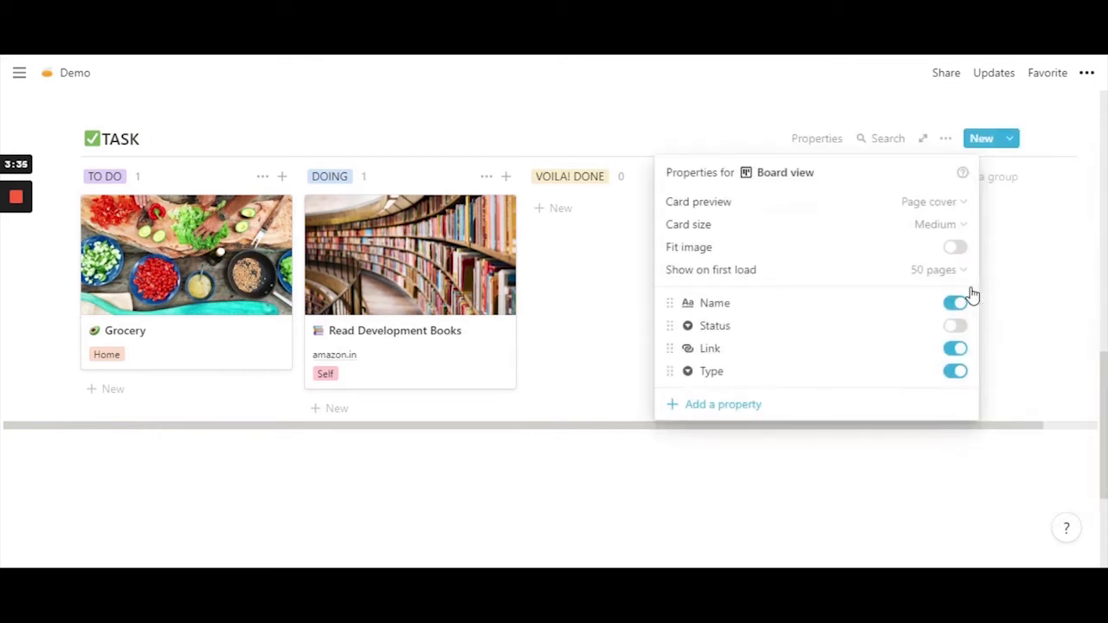
{"action": "left_click", "coordinate": [930, 207]}
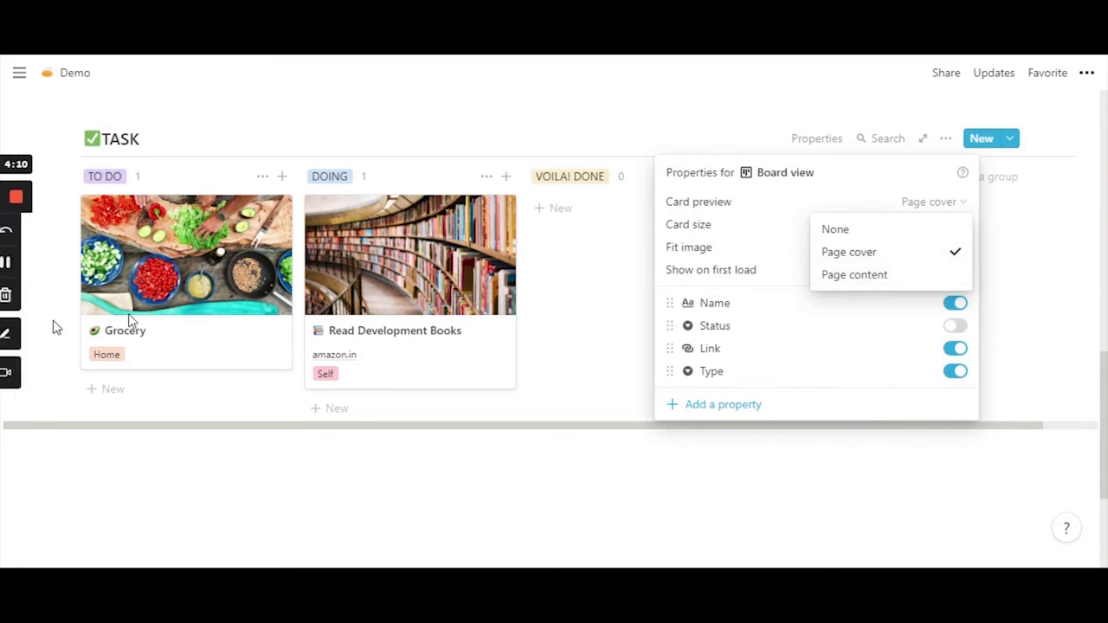
{"action": "left_click", "coordinate": [884, 276]}
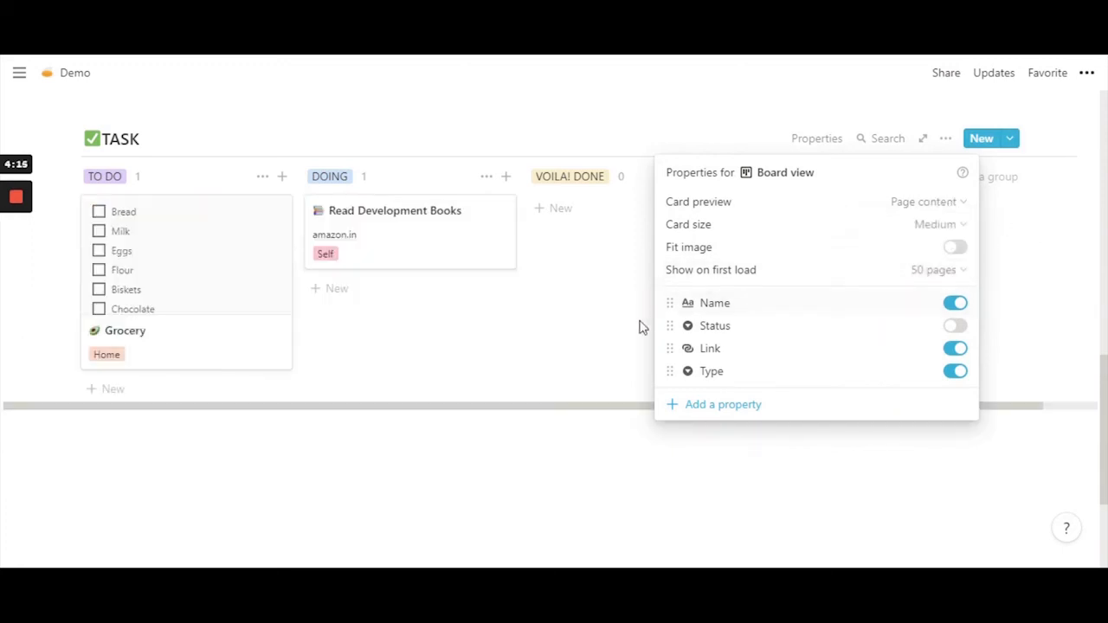
{"action": "left_click", "coordinate": [597, 360]}
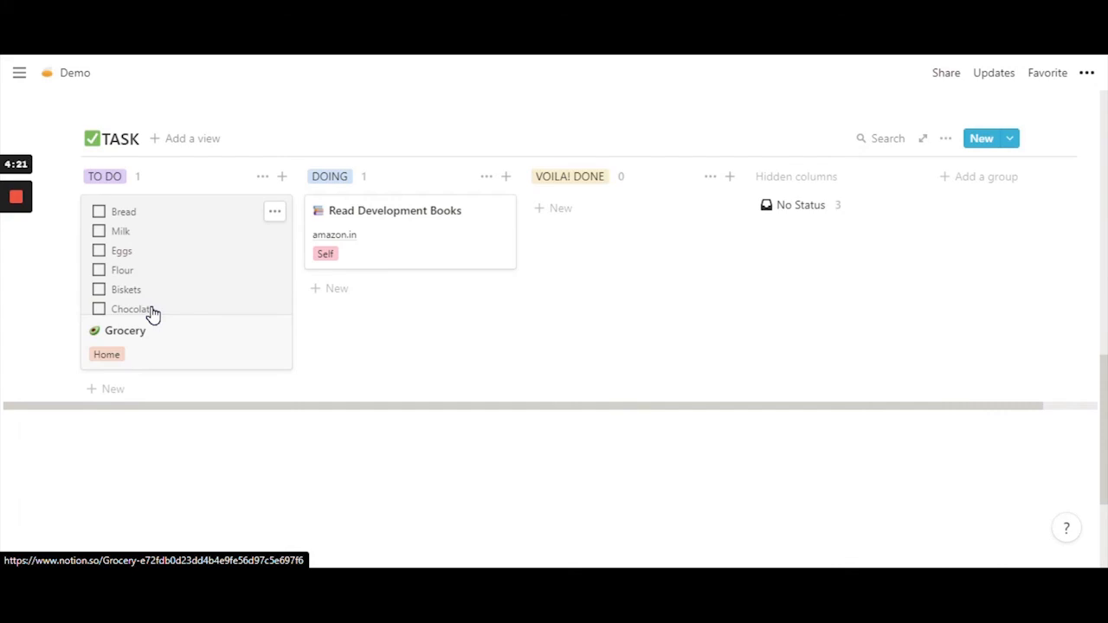
Open the Grocery card and tick off Bread, Milk and Eggs in its checklist.
{"action": "left_click", "coordinate": [273, 269]}
{"action": "scroll", "coordinate": [707, 277], "scroll_direction": "down", "scroll_amount": 2}
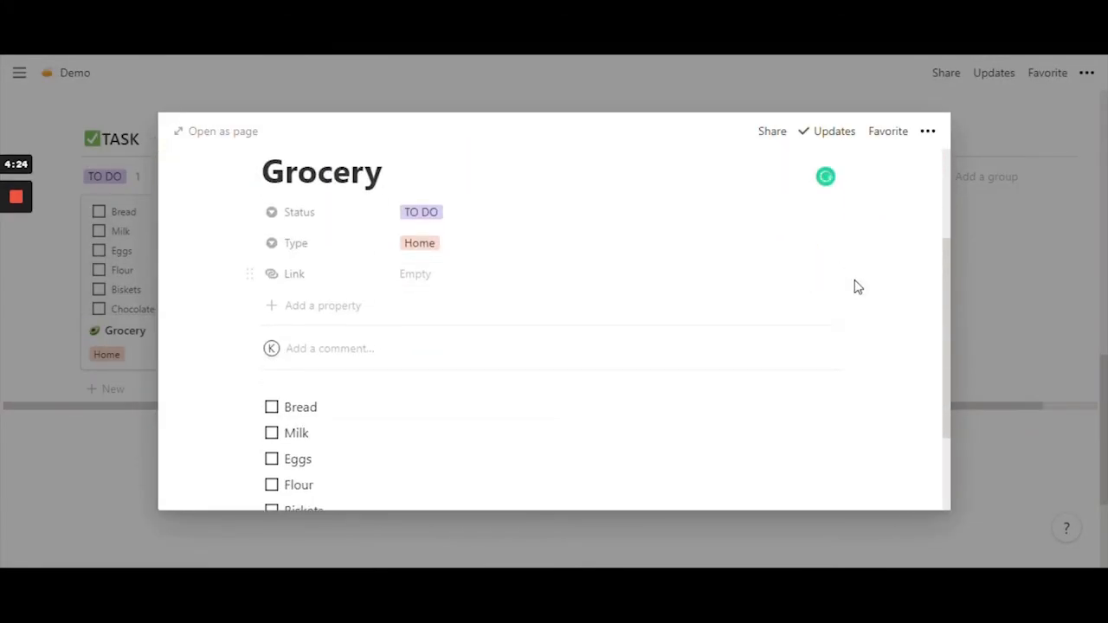
{"action": "left_click", "coordinate": [976, 299]}
{"action": "left_click", "coordinate": [222, 292]}
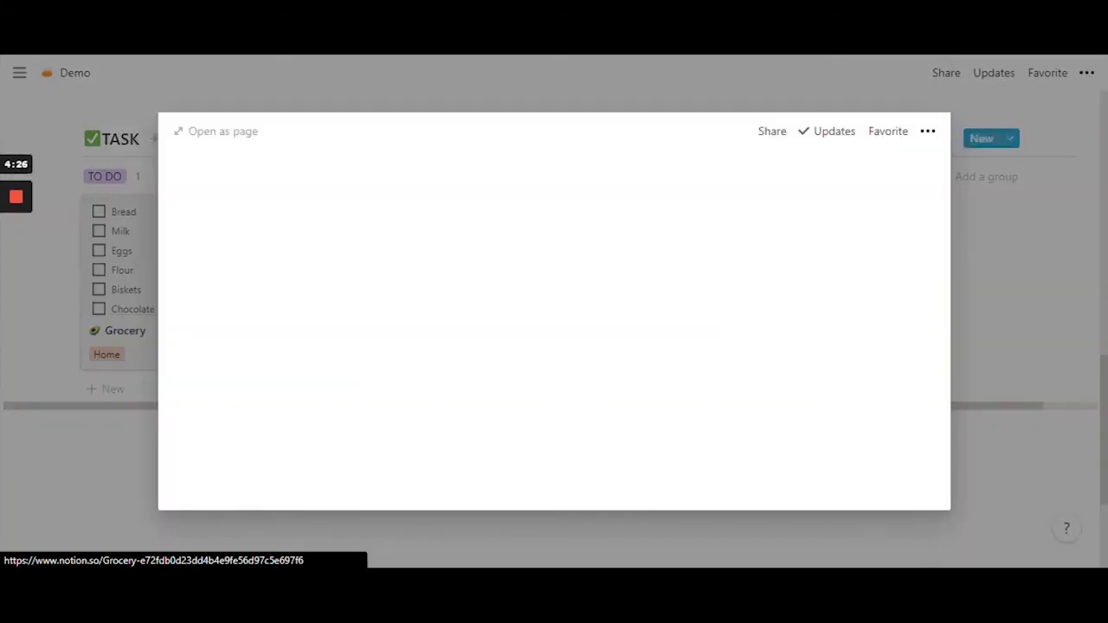
{"action": "scroll", "coordinate": [415, 343], "scroll_direction": "down", "scroll_amount": 1}
{"action": "left_click", "coordinate": [271, 281]}
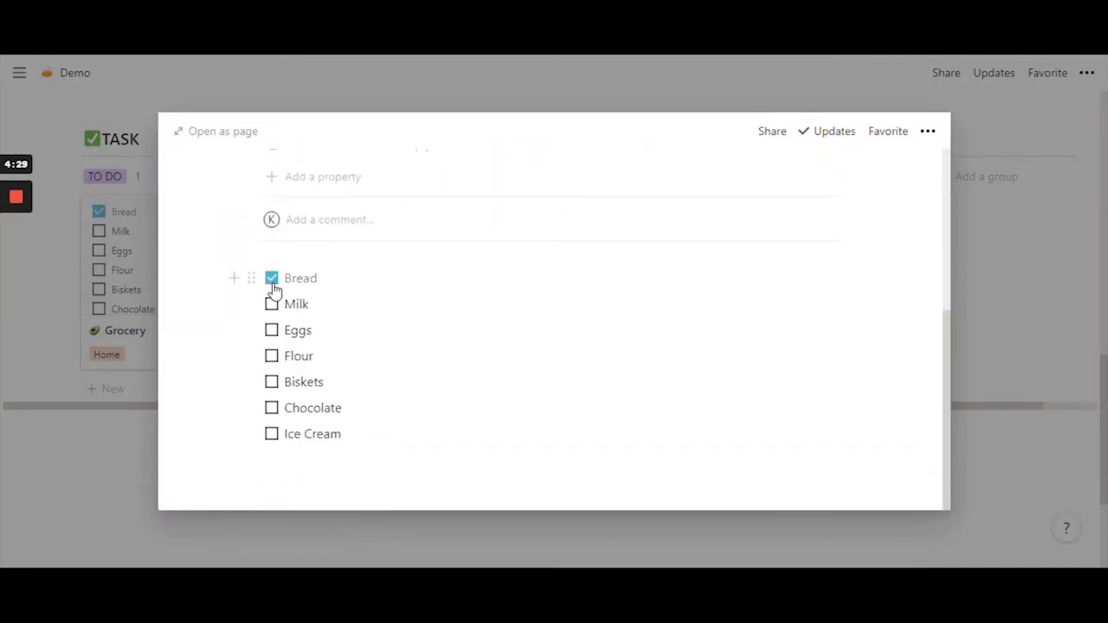
{"action": "left_click", "coordinate": [272, 305]}
{"action": "left_click", "coordinate": [272, 332]}
Undo the ticks on Bread, Milk and Eggs and close the Grocery card.
{"action": "key", "text": "ctrl+z"}
{"action": "key", "text": "ctrl+z"}
{"action": "key", "text": "ctrl+z"}
{"action": "scroll", "coordinate": [762, 277], "scroll_direction": "up", "scroll_amount": 2}
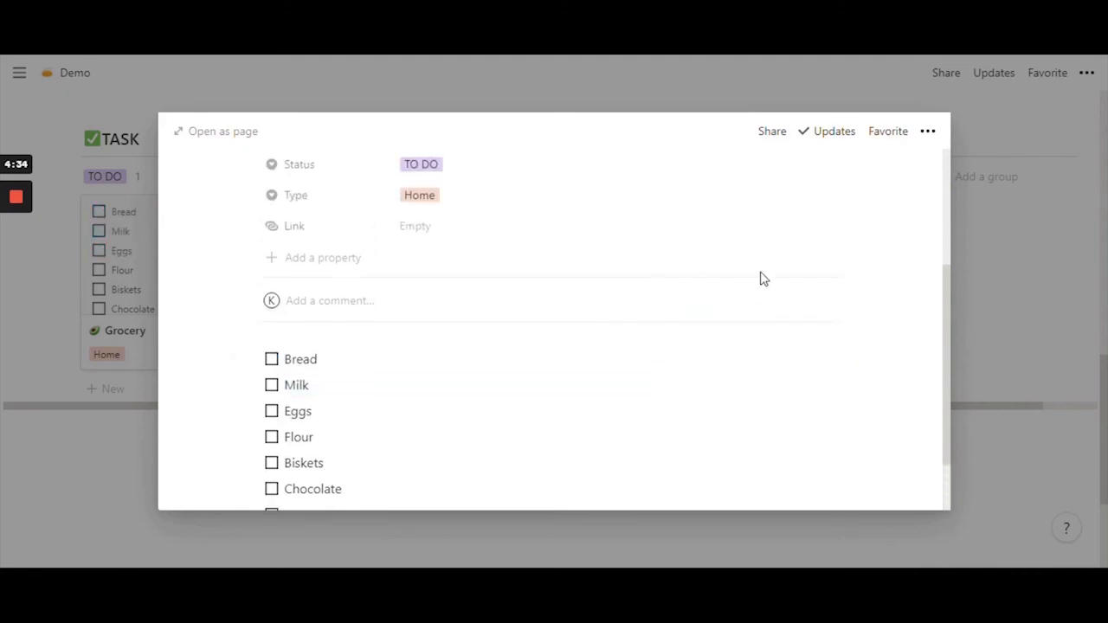
{"action": "left_click", "coordinate": [1021, 250]}
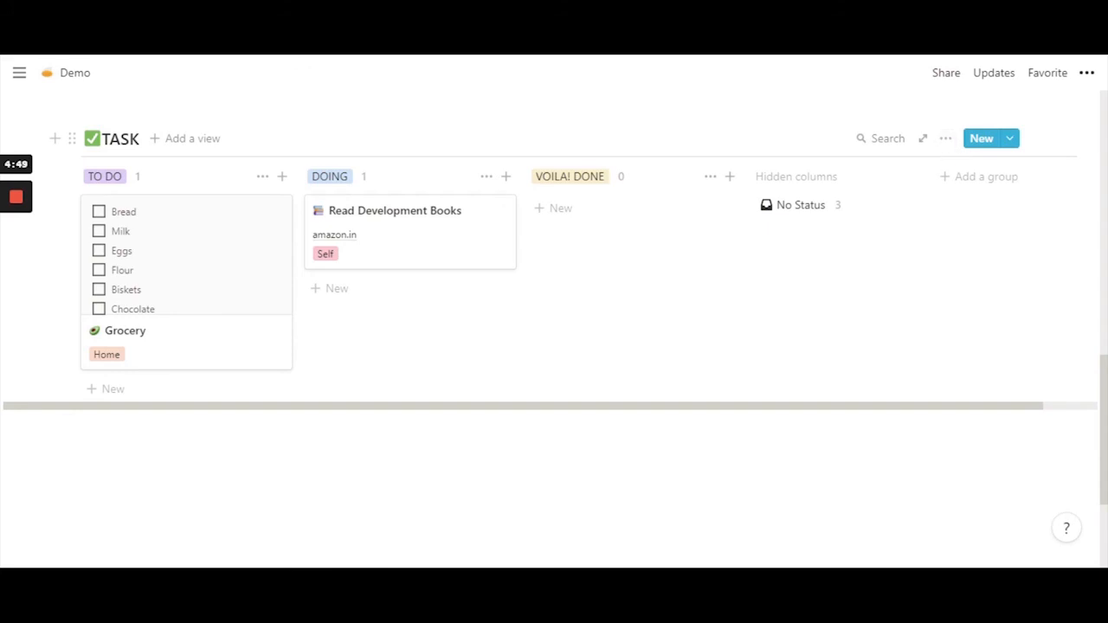
Change the TASK board's card preview from page content back to Page cover.
{"action": "left_click", "coordinate": [949, 146]}
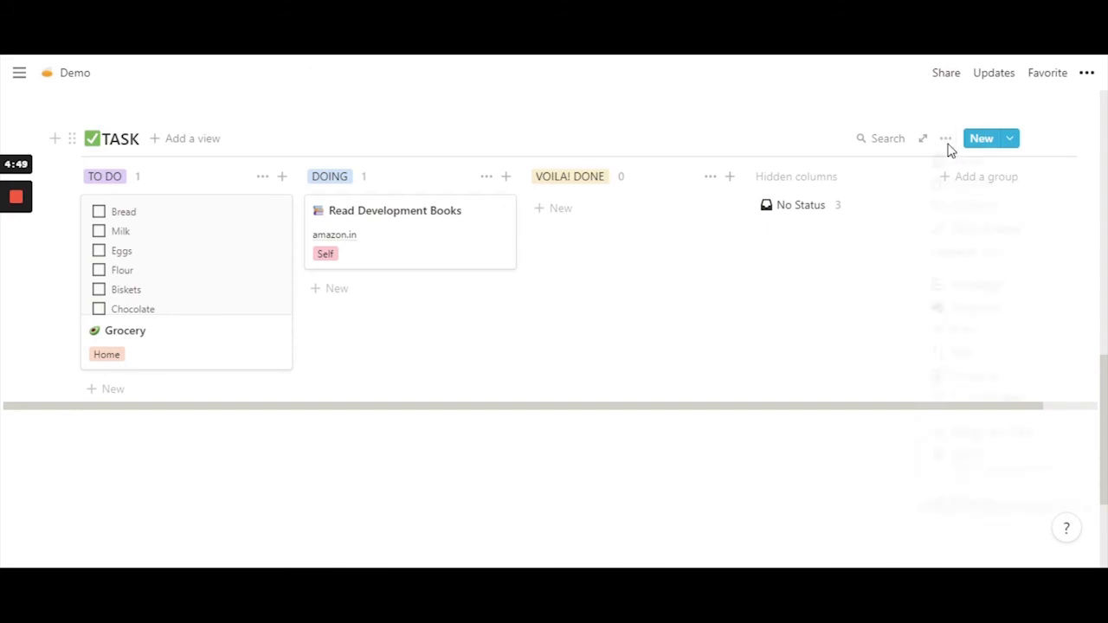
{"action": "left_click", "coordinate": [973, 294]}
{"action": "left_click", "coordinate": [916, 204]}
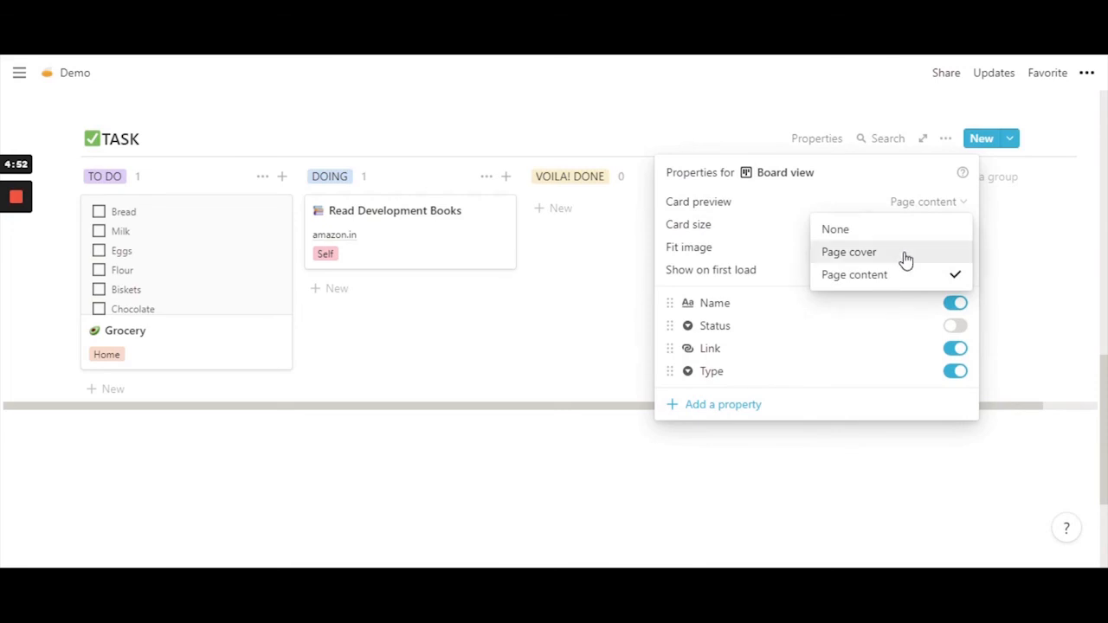
{"action": "left_click", "coordinate": [905, 258]}
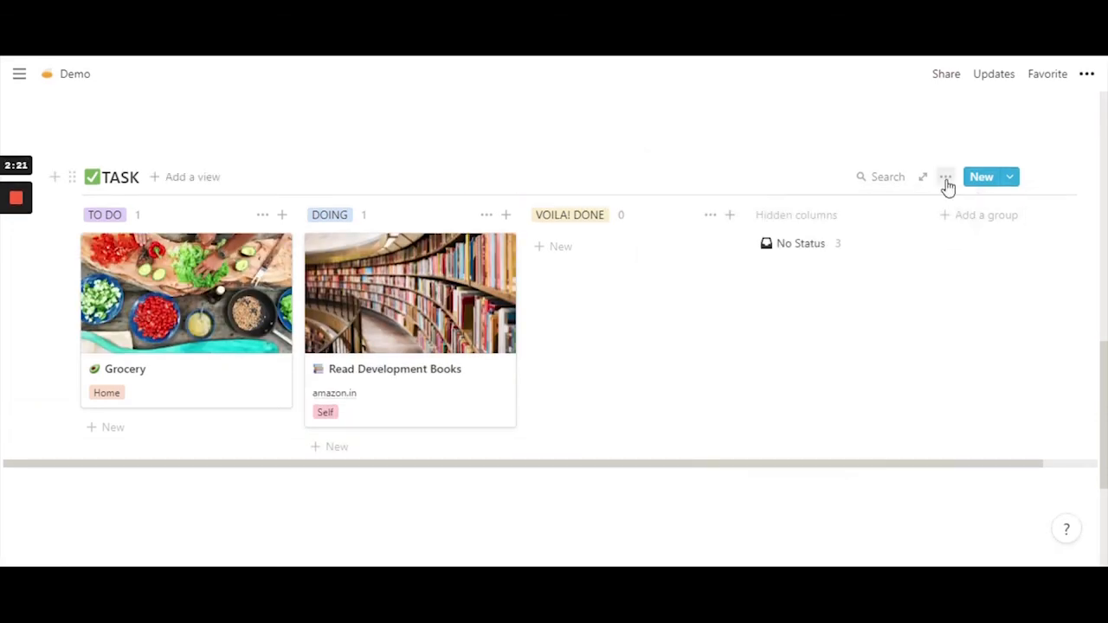
Try the Small card size on the TASK board view, and set the card size to Large.
{"action": "left_click", "coordinate": [945, 182]}
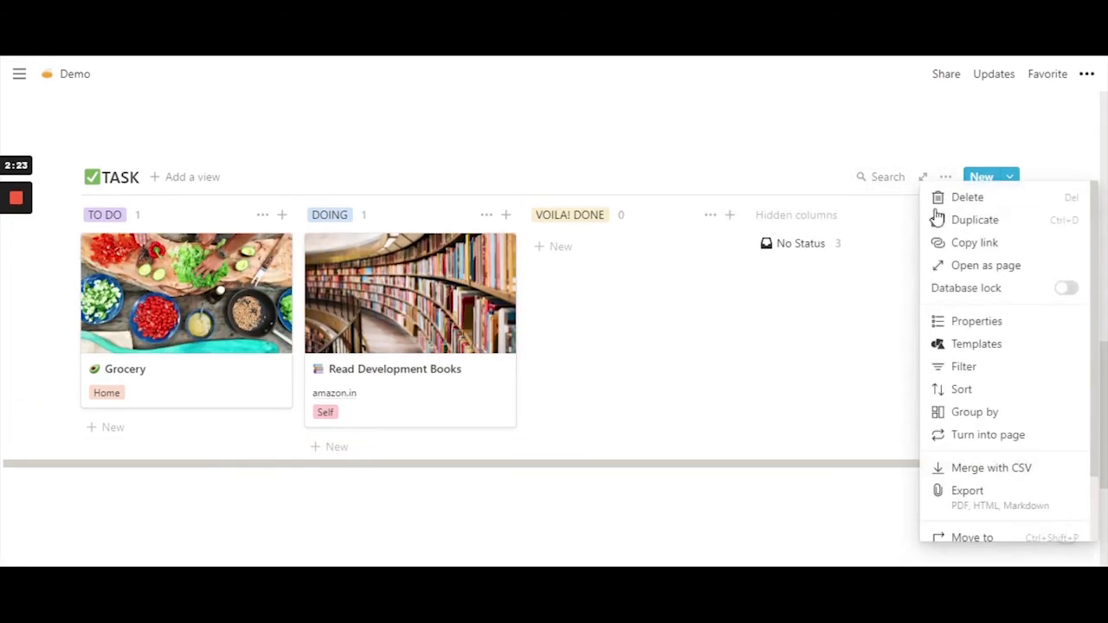
{"action": "left_click", "coordinate": [947, 321]}
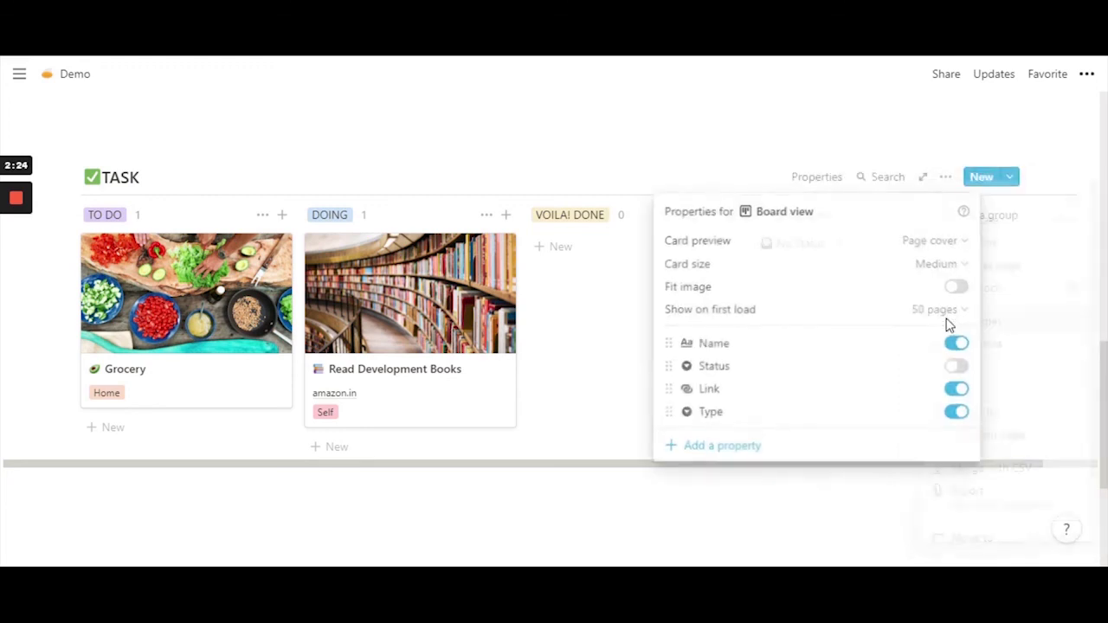
{"action": "left_click", "coordinate": [942, 264]}
{"action": "left_click", "coordinate": [841, 298]}
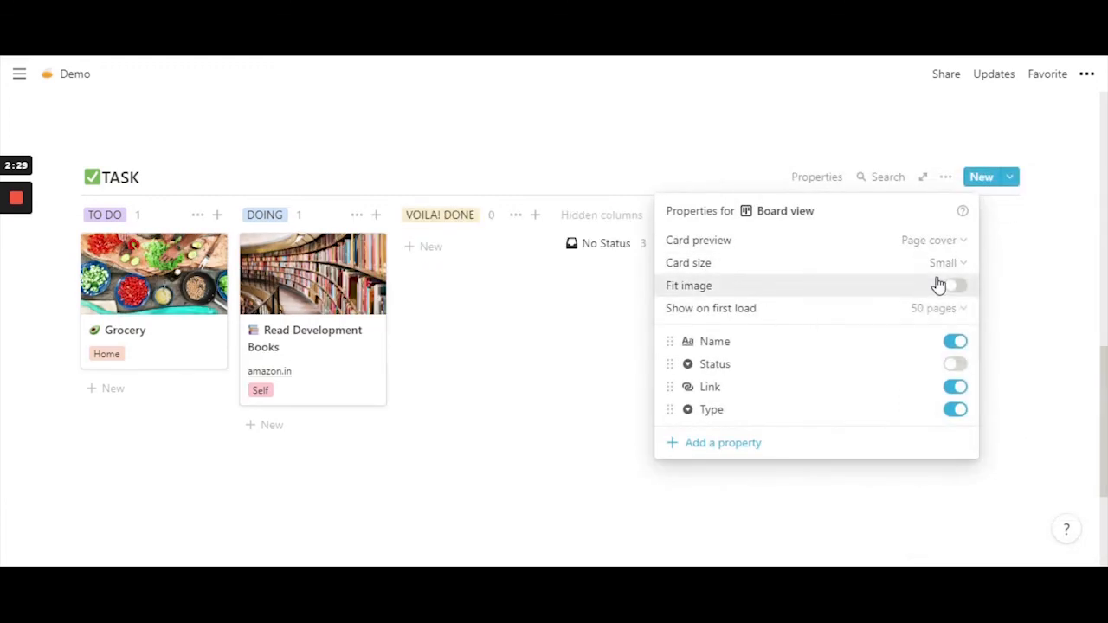
{"action": "left_click", "coordinate": [948, 273]}
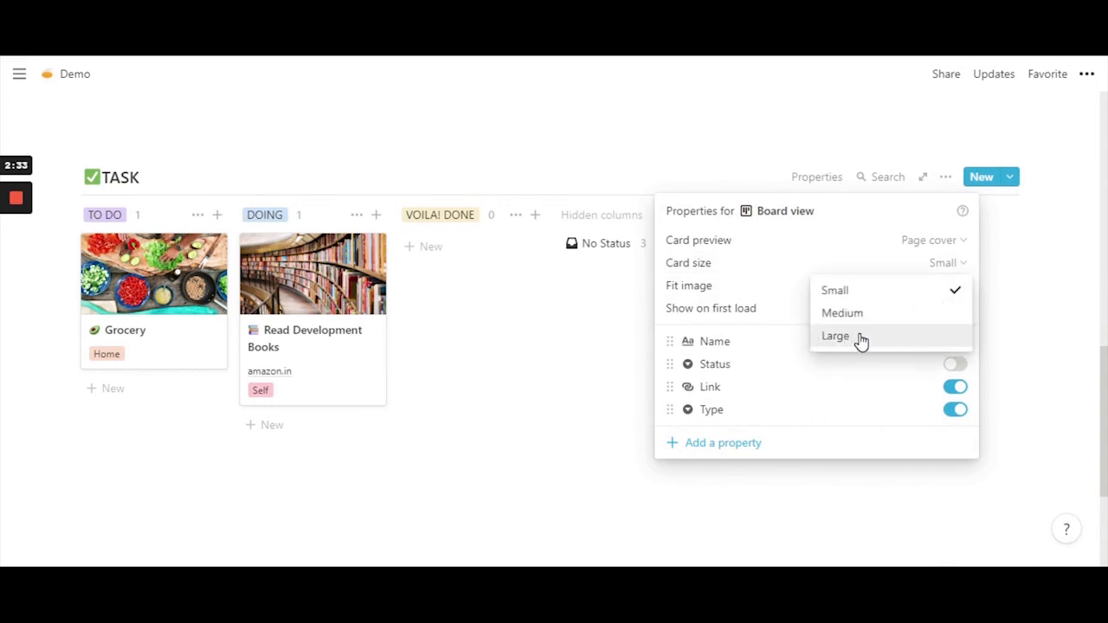
{"action": "left_click", "coordinate": [861, 339]}
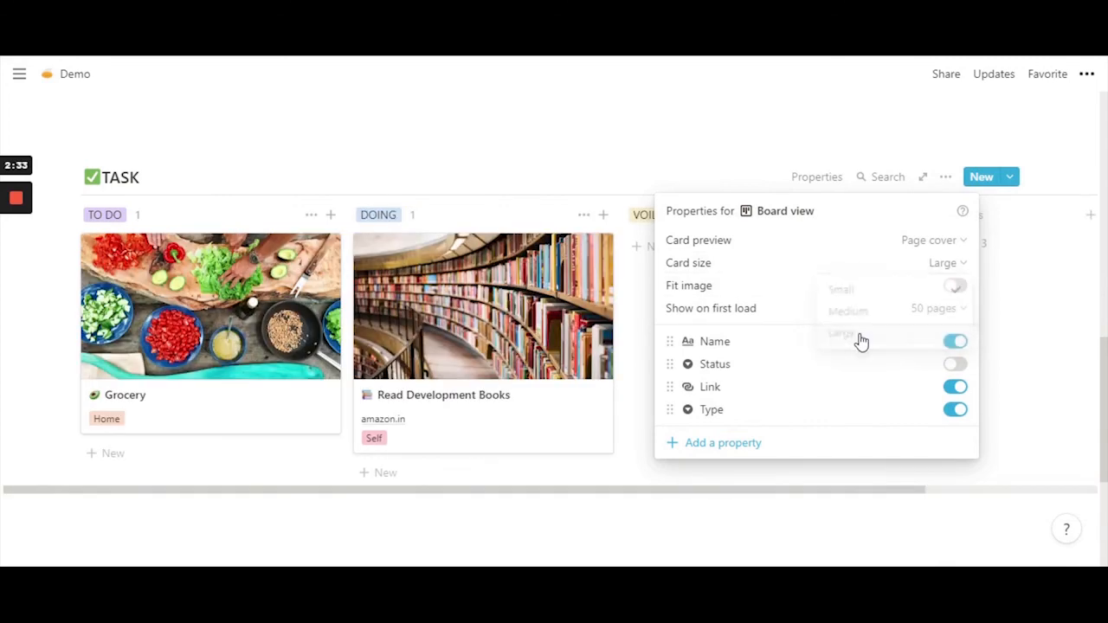
Set the TASK board view's card size to Medium.
{"action": "left_click", "coordinate": [948, 269]}
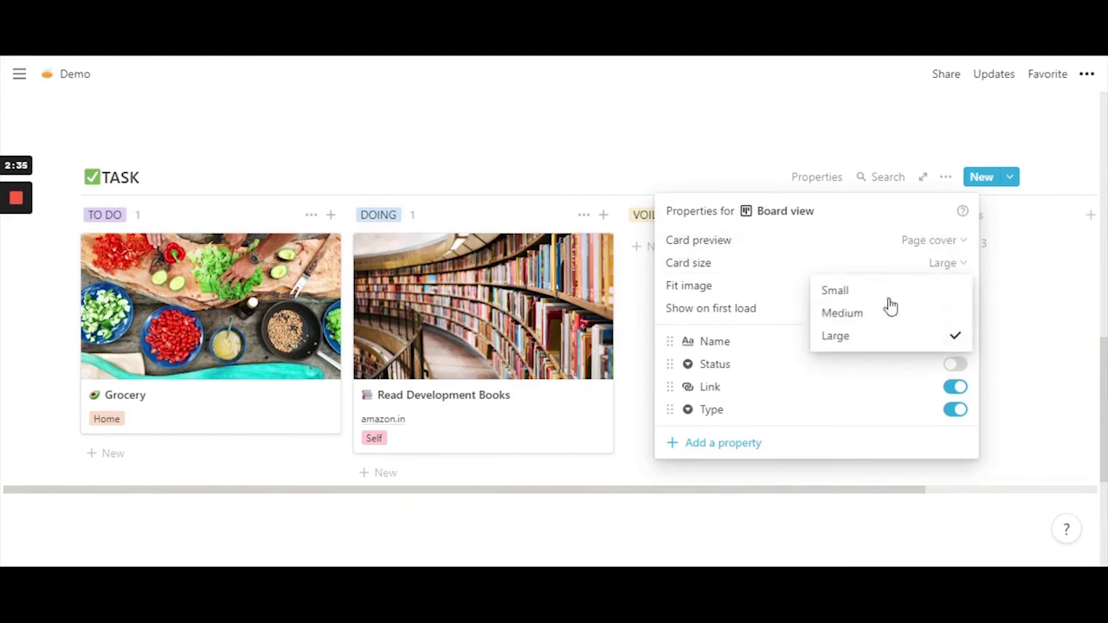
{"action": "left_click", "coordinate": [836, 320]}
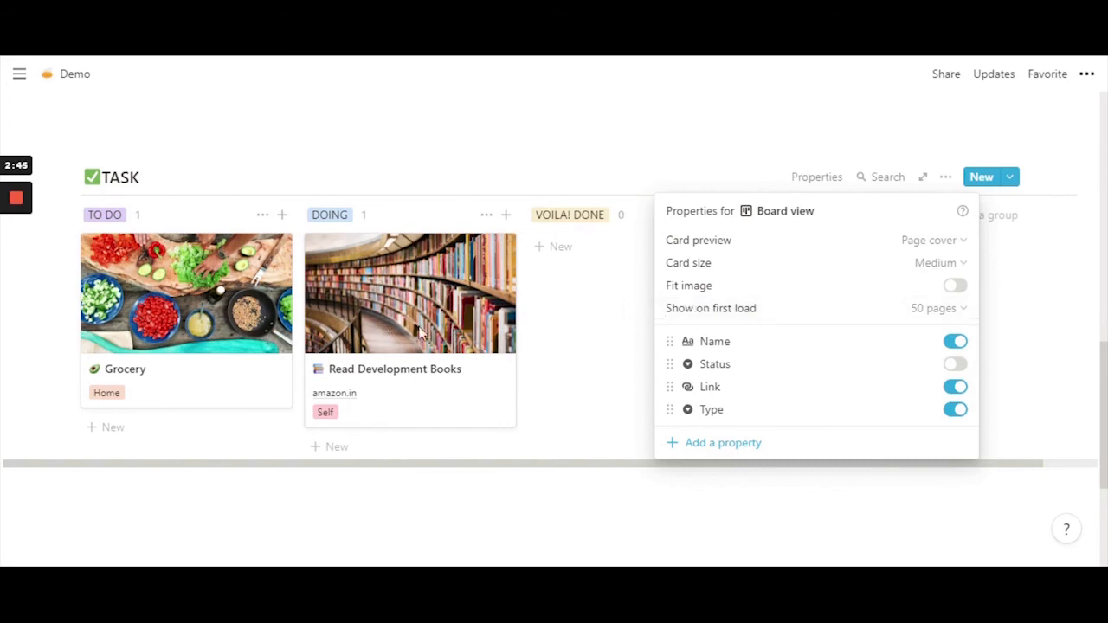
{"action": "left_click", "coordinate": [745, 259]}
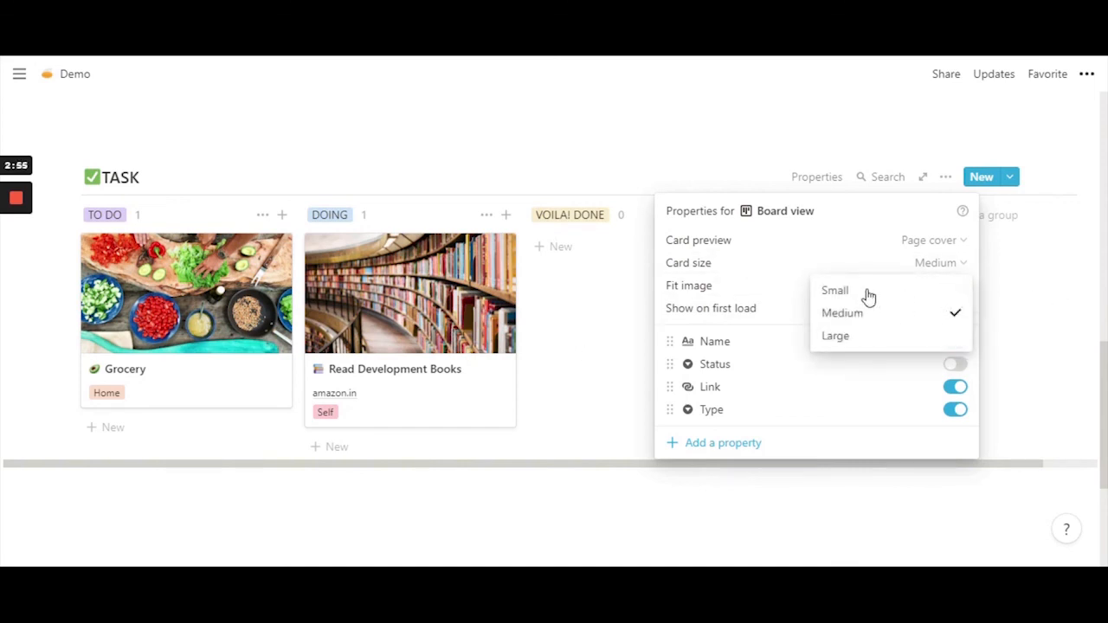
{"action": "left_click", "coordinate": [722, 313]}
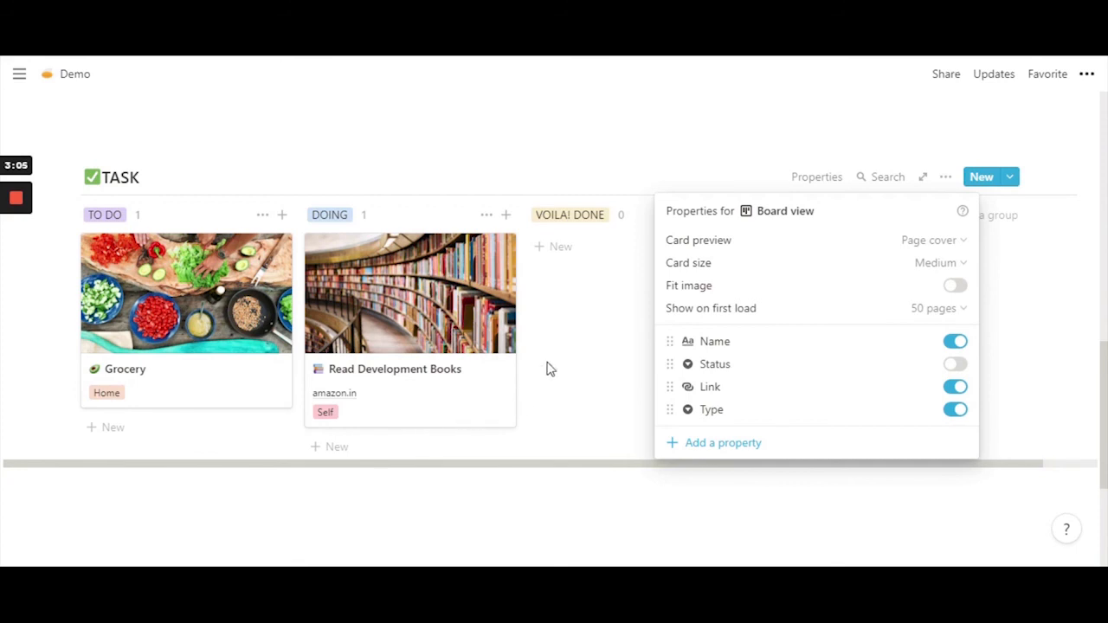
Try the Small card size on the TASK board view and close its property settings.
{"action": "left_click", "coordinate": [707, 265]}
{"action": "left_click", "coordinate": [835, 294]}
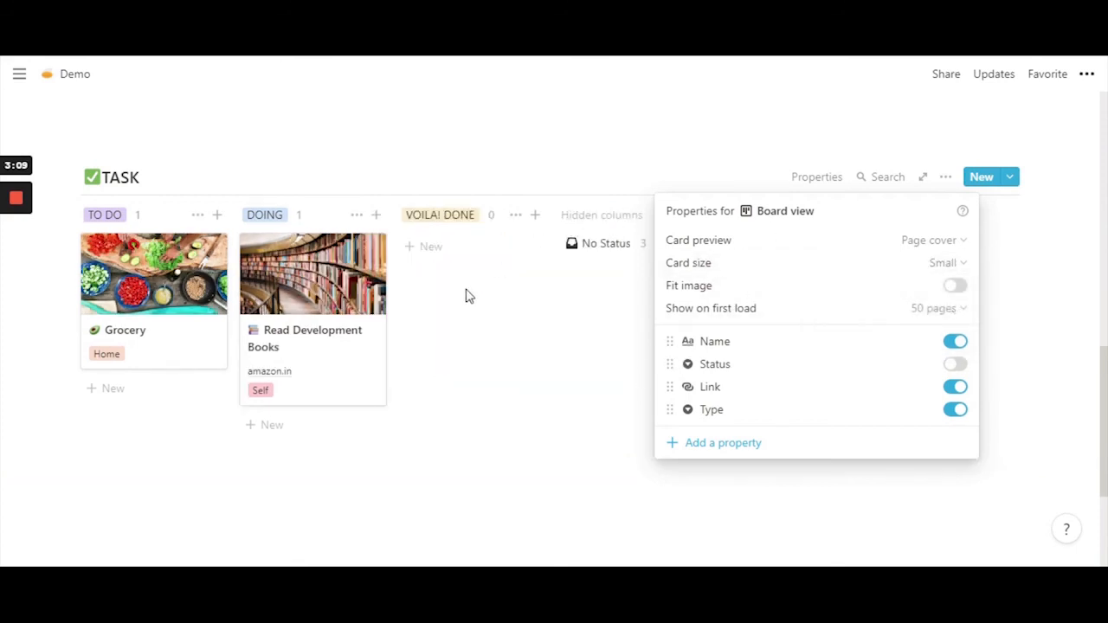
{"action": "left_click", "coordinate": [519, 376]}
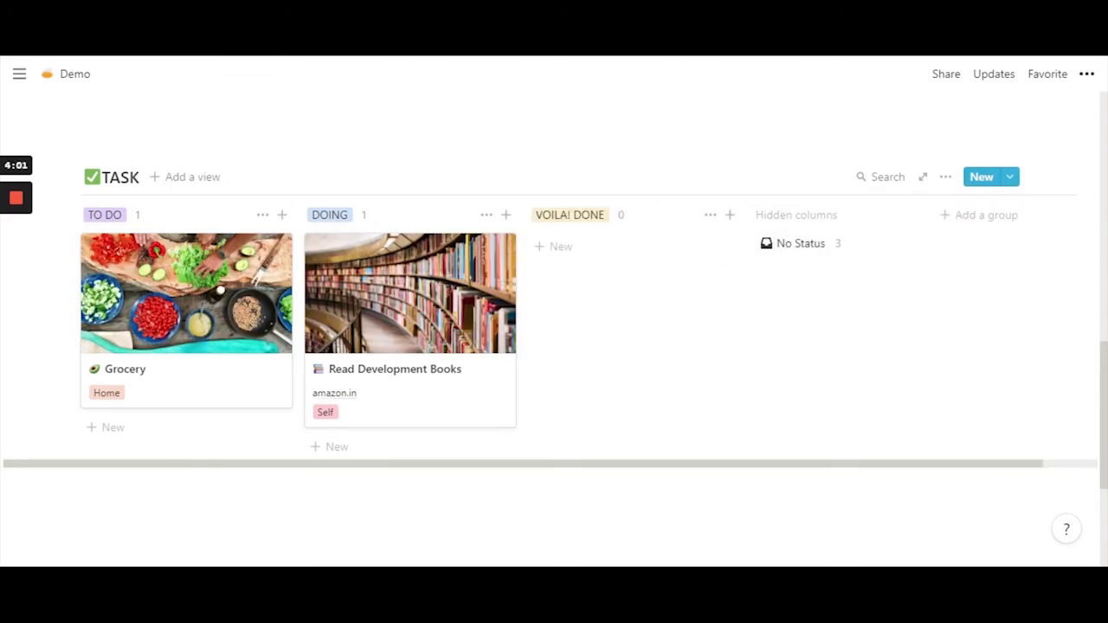
Group the TASK board by Type and hide the No Type column.
{"action": "left_click", "coordinate": [946, 182]}
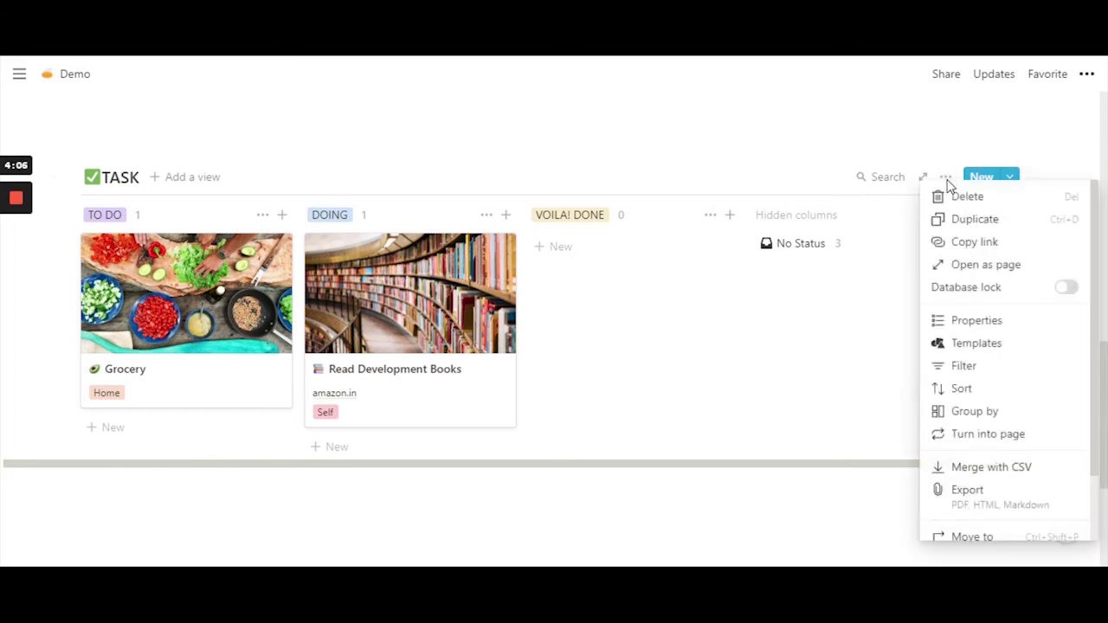
{"action": "left_click", "coordinate": [975, 417]}
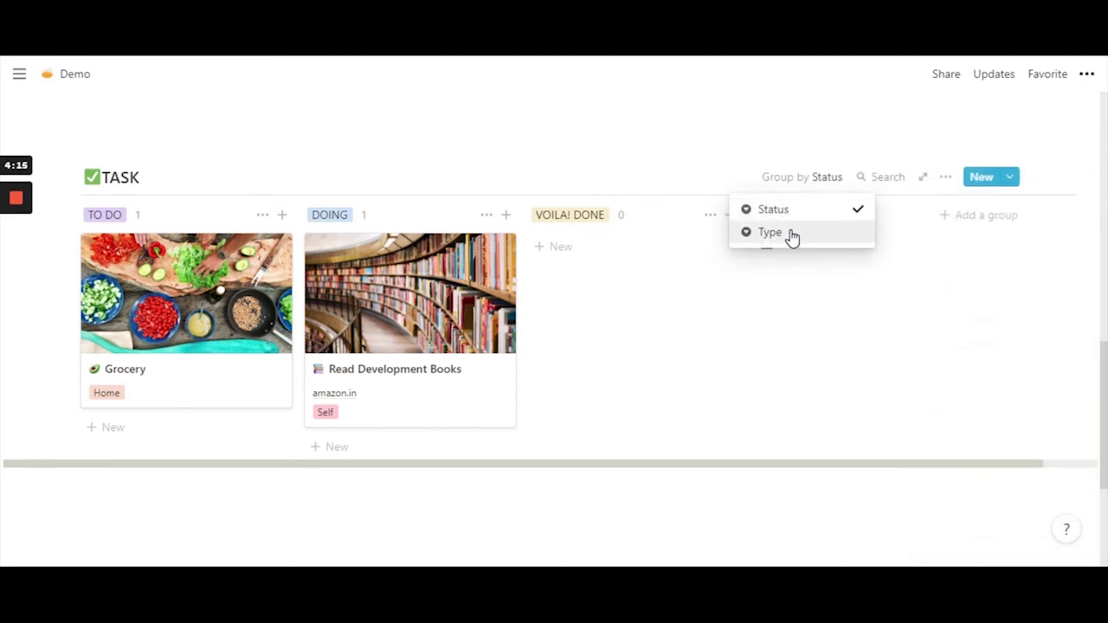
{"action": "left_click", "coordinate": [773, 234]}
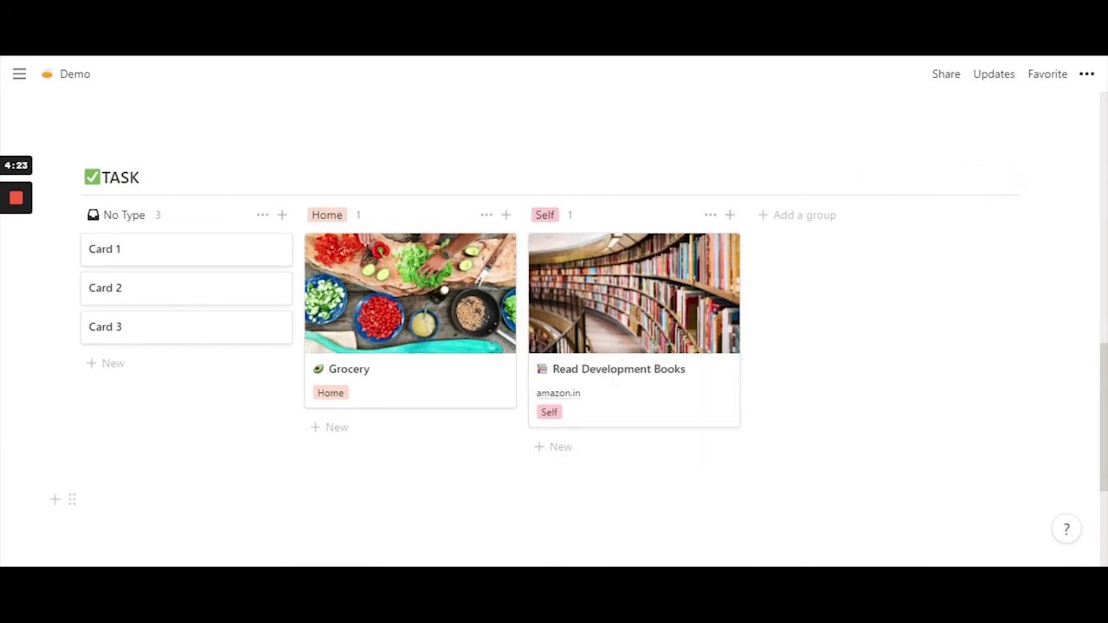
{"action": "left_click", "coordinate": [261, 217]}
{"action": "left_click", "coordinate": [265, 241]}
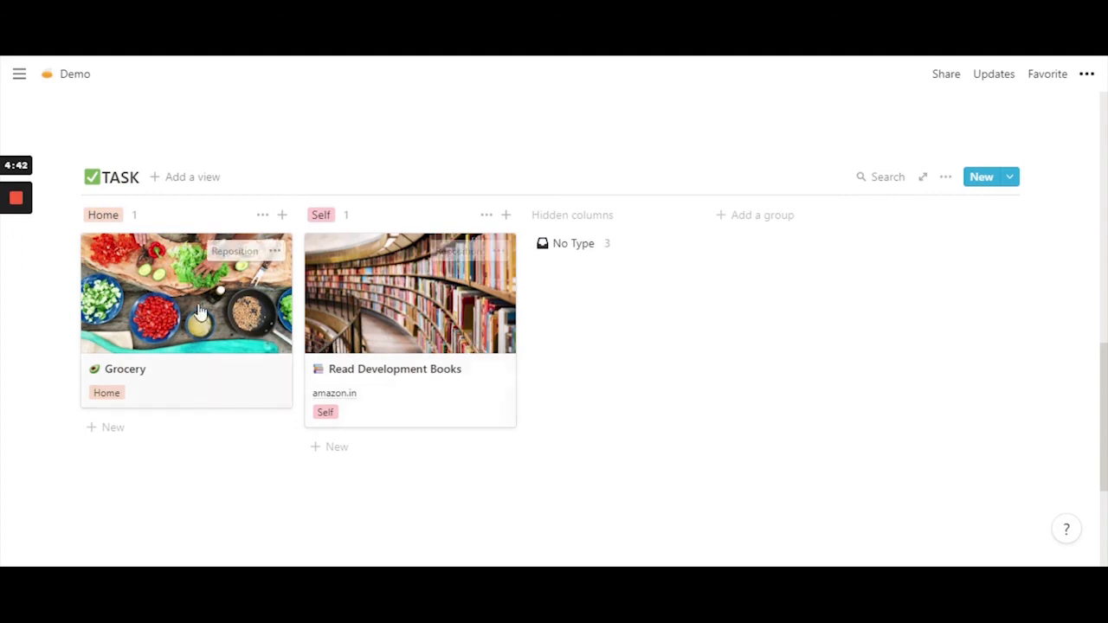
Add two new groups named College and Friends to the TASK board.
{"action": "left_click", "coordinate": [763, 218]}
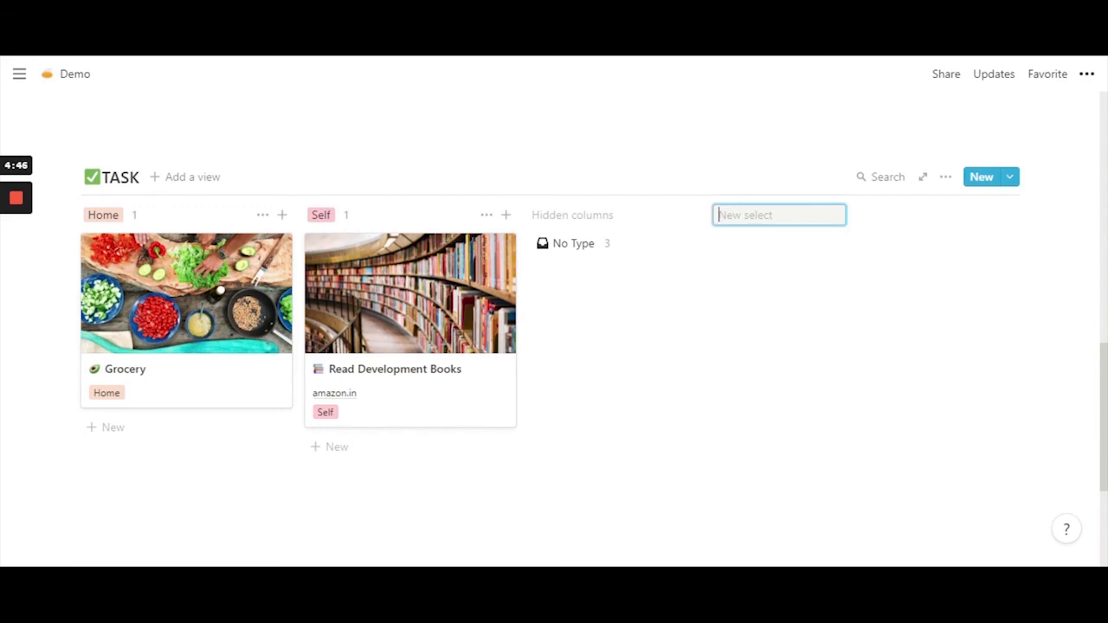
{"action": "type", "text": "Co"}
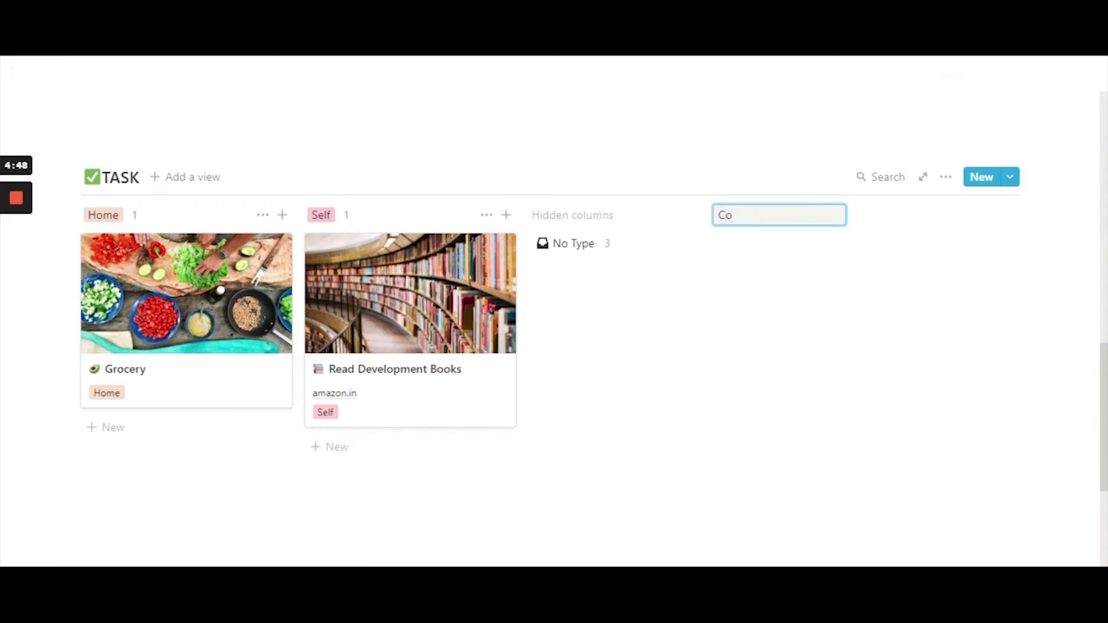
{"action": "type", "text": "llege"}
{"action": "key", "text": "Return"}
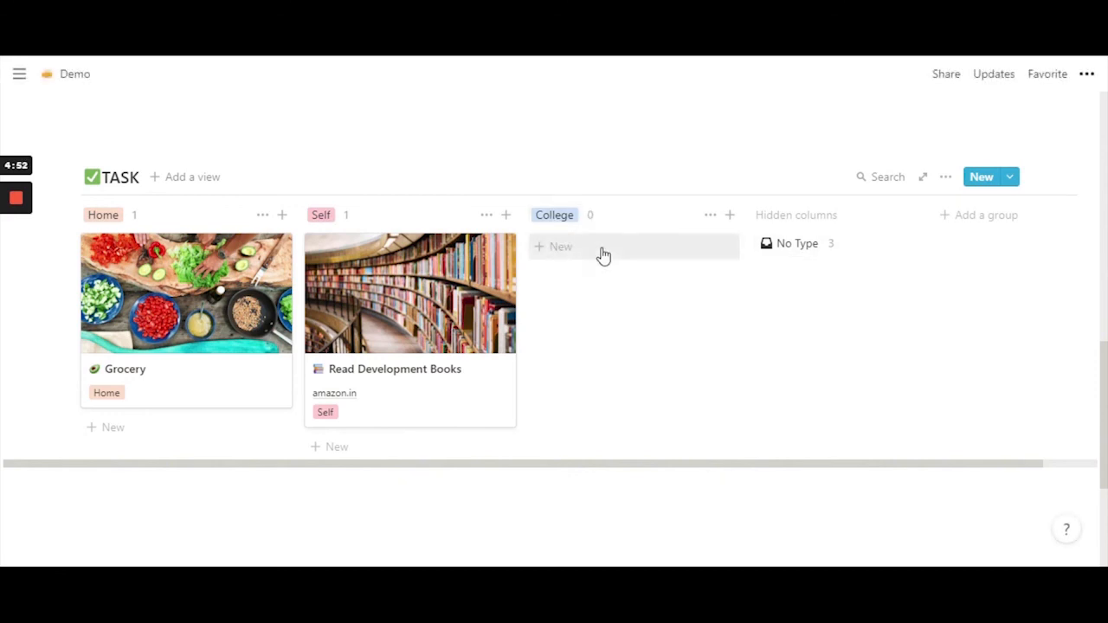
{"action": "left_click", "coordinate": [976, 218]}
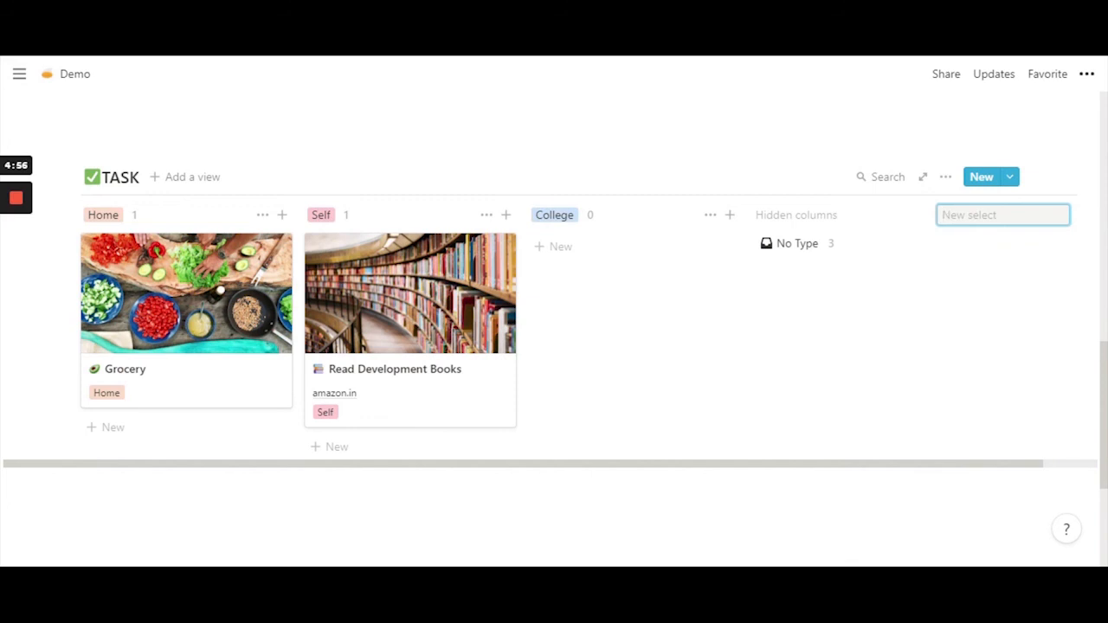
{"action": "type", "text": "Fried"}
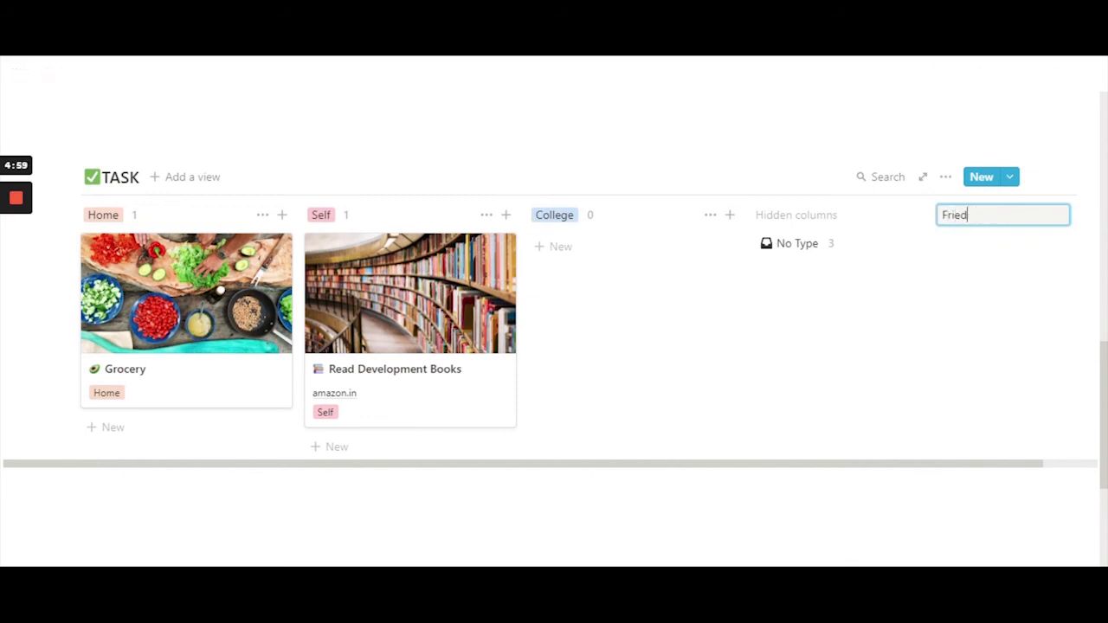
{"action": "key", "text": "BackSpace"}
{"action": "type", "text": "nds"}
{"action": "key", "text": "Return"}
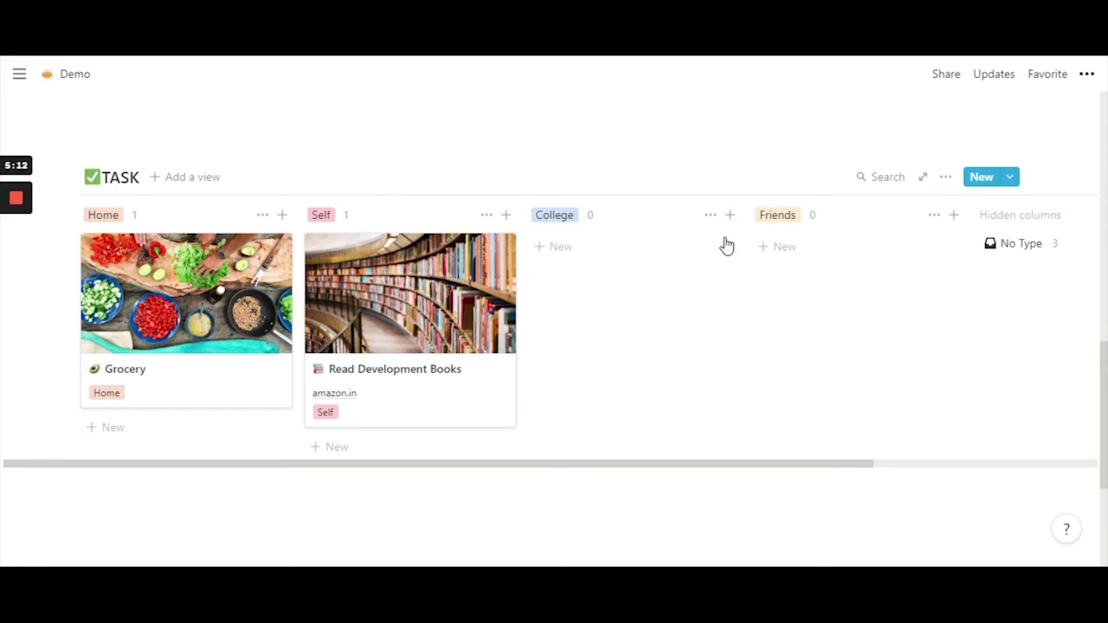
Group the TASK board by Status again and return to the empty line below the board.
{"action": "left_click", "coordinate": [945, 177]}
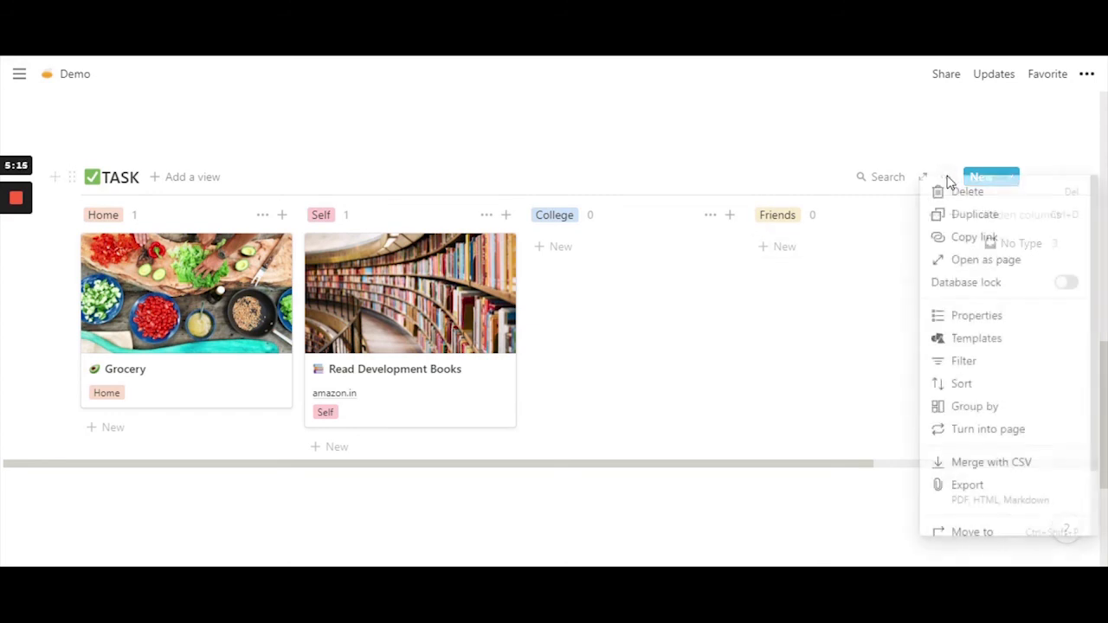
{"action": "left_click", "coordinate": [976, 406]}
{"action": "left_click", "coordinate": [777, 210]}
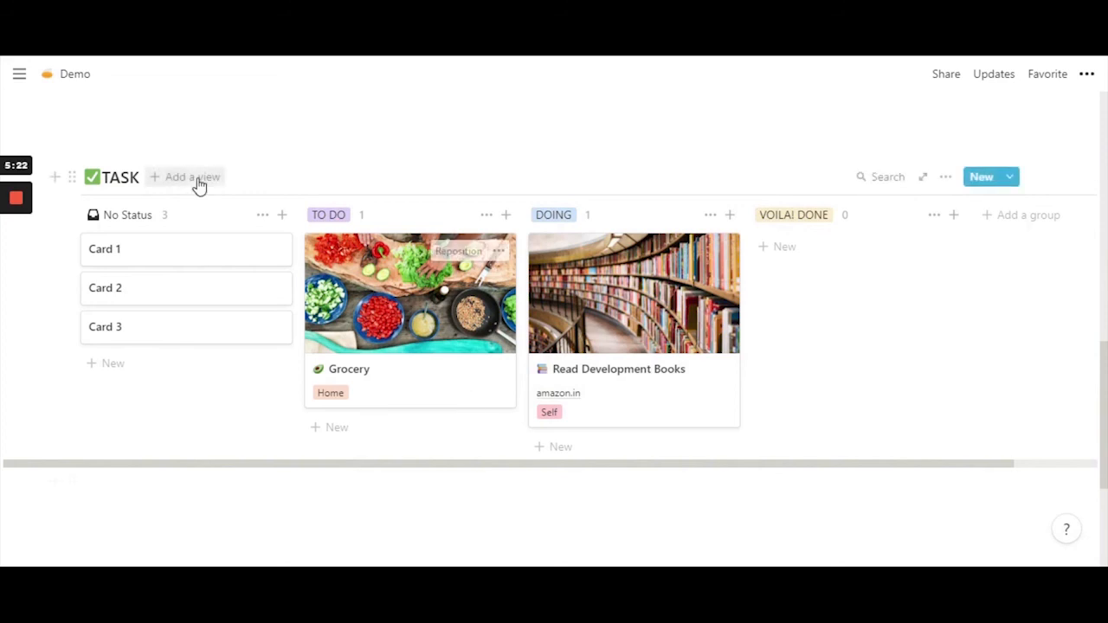
{"action": "left_click", "coordinate": [147, 508]}
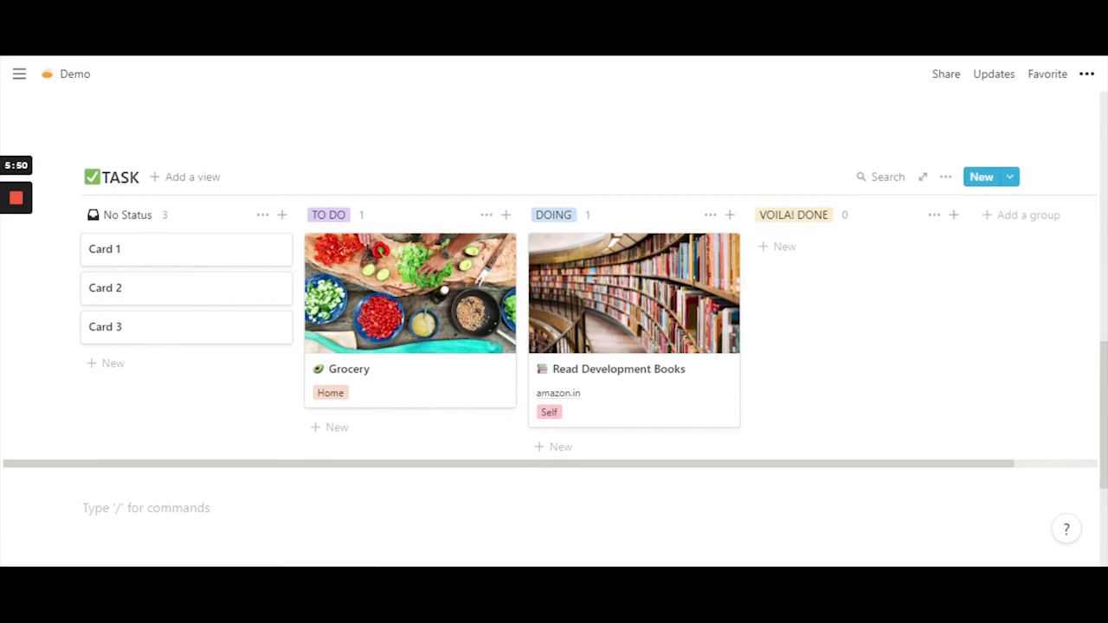
Move the Read Development Books card from DOING to VOILA! DONE and back to DOING.
{"action": "left_click_drag", "start_coordinate": [631, 338], "coordinate": [819, 324]}
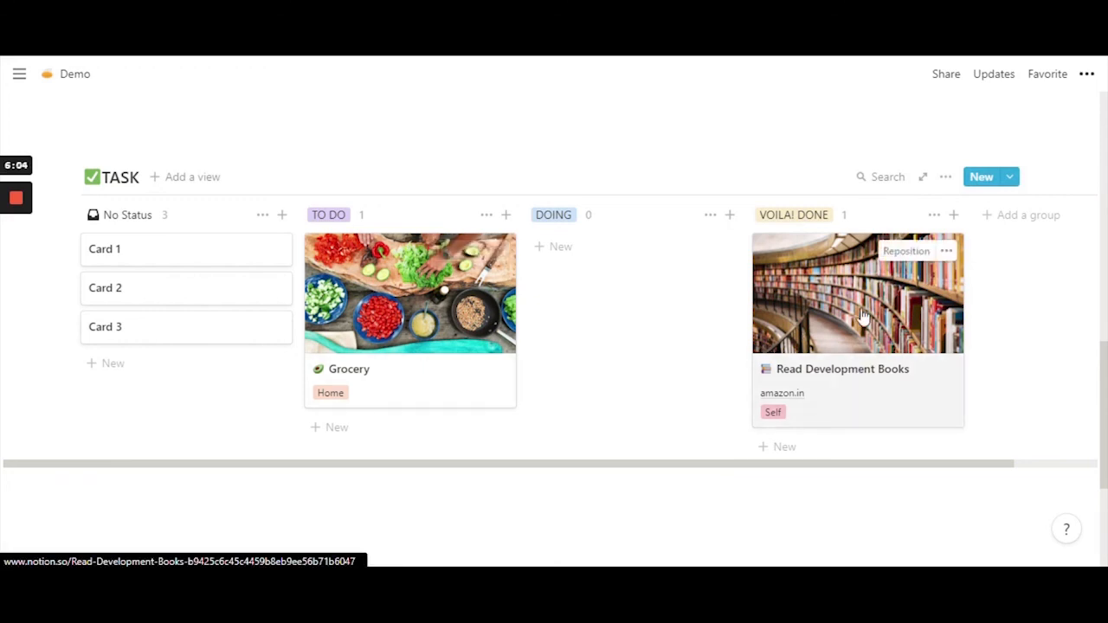
{"action": "left_click_drag", "start_coordinate": [863, 318], "coordinate": [671, 329]}
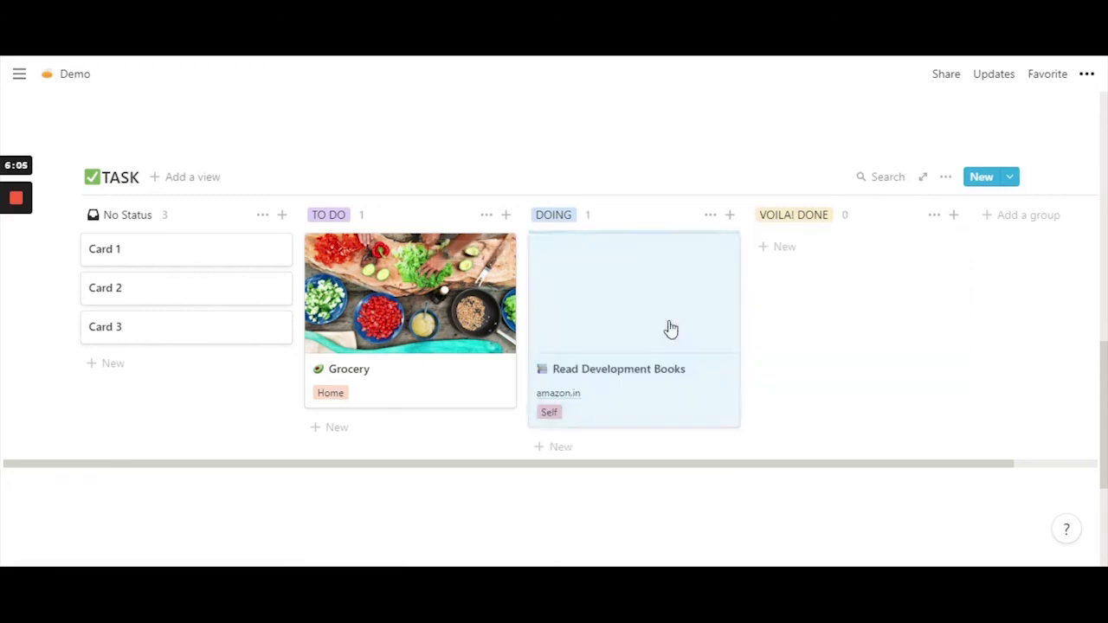
{"action": "left_click", "coordinate": [606, 485]}
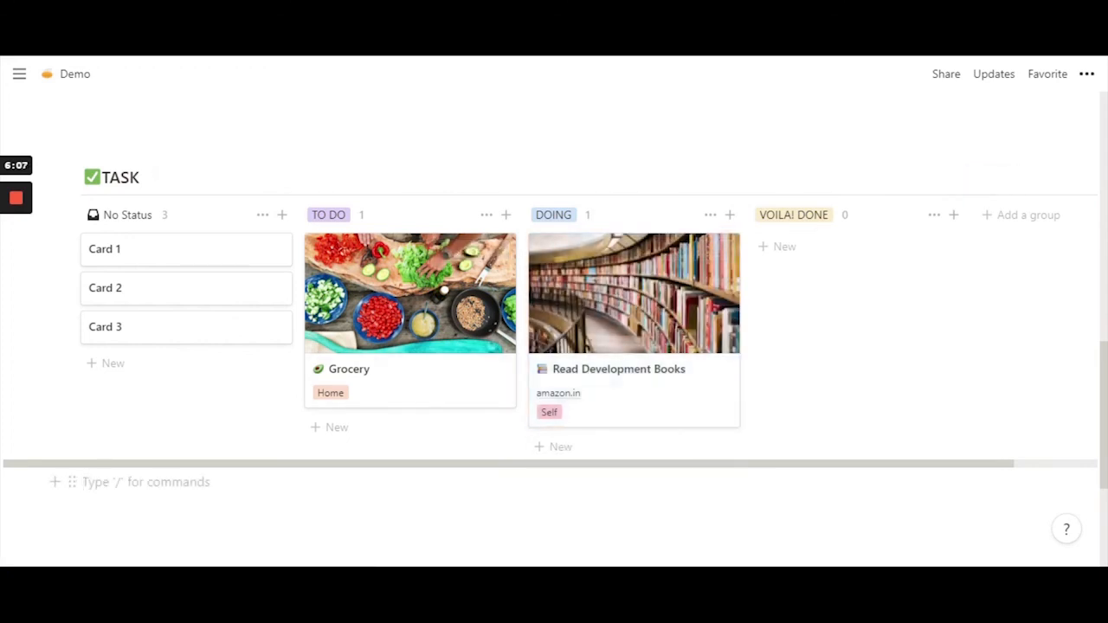